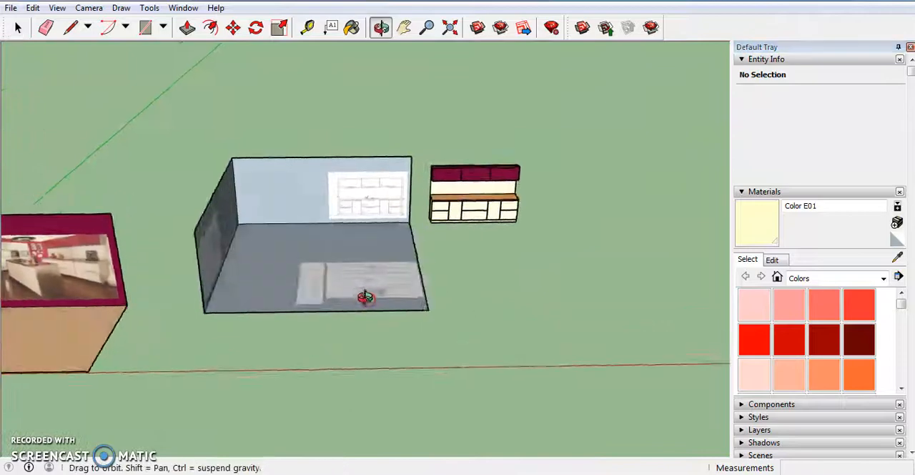
# - Examine the kitchen reference photo on the maroon wall, particularly the central island and the cabinets
pyautogui.scroll(4, 179, 313)
pyautogui.moveTo(133, 287); pyautogui.dragTo(484, 370, button='middle')
pyautogui.scroll(-3, 410, 243)
pyautogui.moveTo(411, 243); pyautogui.dragTo(298, 387, button='middle')
pyautogui.scroll(4, 374, 380)
pyautogui.scroll(-4, 360, 285)
pyautogui.moveTo(349, 331); pyautogui.dragTo(426, 163, button='middle')
pyautogui.scroll(-5, 427, 162)
pyautogui.moveTo(421, 253); pyautogui.dragTo(421, 156, button='middle')
pyautogui.scroll(-3, 436, 176)
pyautogui.scroll(-4, 422, 223)
pyautogui.scroll(4, 288, 168)
pyautogui.scroll(4, 312, 223)
pyautogui.moveTo(334, 250); pyautogui.dragTo(336, 204, button='middle')
pyautogui.scroll(4, 291, 229)
pyautogui.scroll(-3, 337, 204)
pyautogui.moveTo(333, 267); pyautogui.dragTo(296, 249, button='middle')
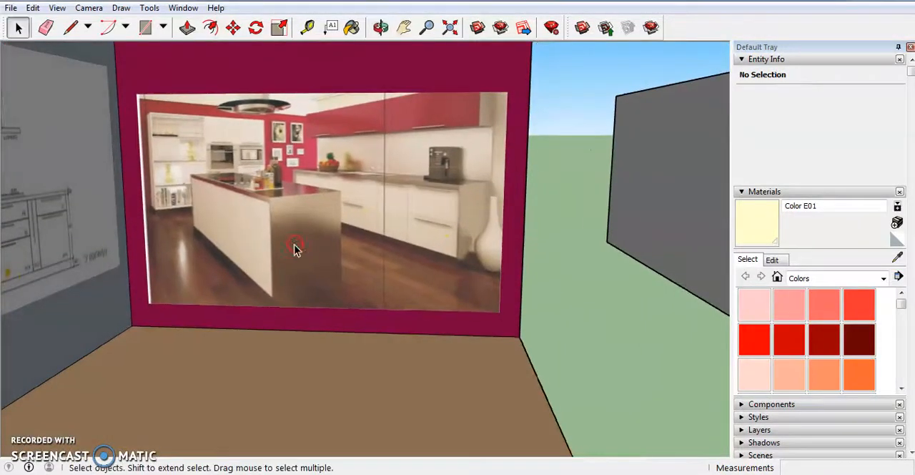
pyautogui.scroll(6, 271, 159)
pyautogui.scroll(-5, 333, 204)
pyautogui.moveTo(333, 204); pyautogui.dragTo(411, 227, button='middle')
pyautogui.scroll(-4, 344, 218)
pyautogui.moveTo(344, 219); pyautogui.dragTo(317, 231, button='middle')
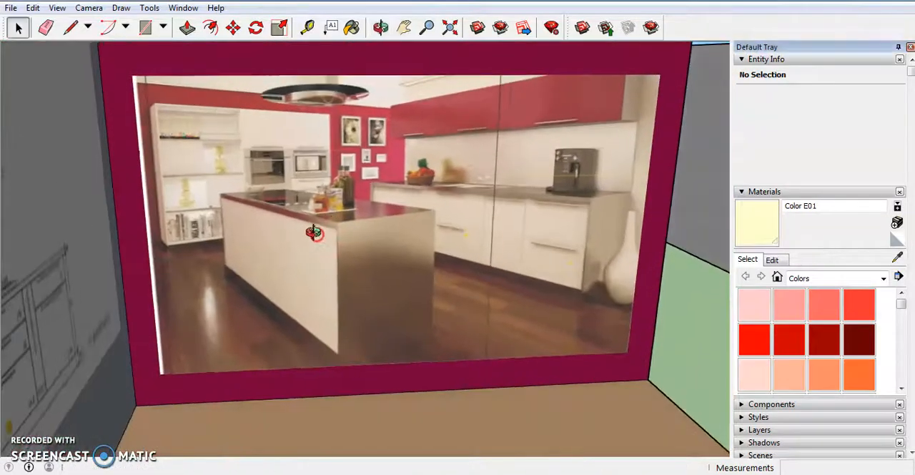
pyautogui.scroll(3, 317, 240)
pyautogui.scroll(-8, 313, 240)
# - Draw a rectangle about 7' 9 3/4" by 7' 5 3/8" on the ground beside the room, in front of the cabinet unit
pyautogui.scroll(-4, 239, 230)
pyautogui.moveTo(441, 221); pyautogui.dragTo(556, 268, button='middle')
pyautogui.scroll(3, 513, 293)
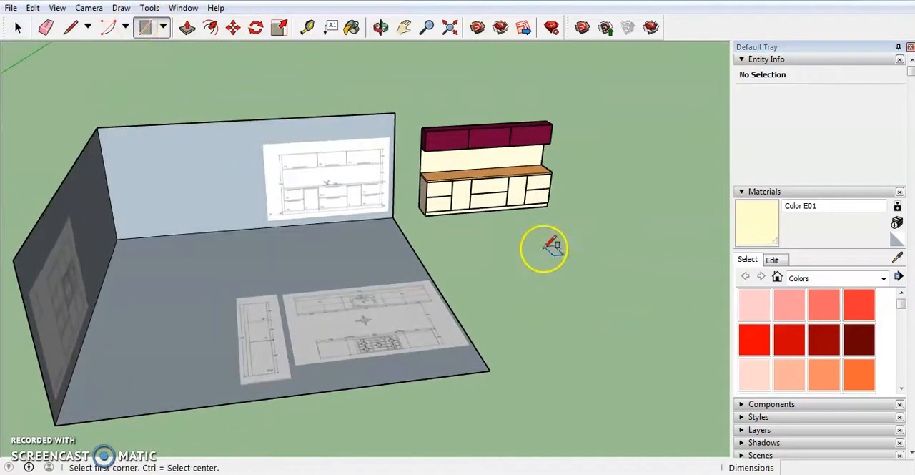
pyautogui.click(533, 234)
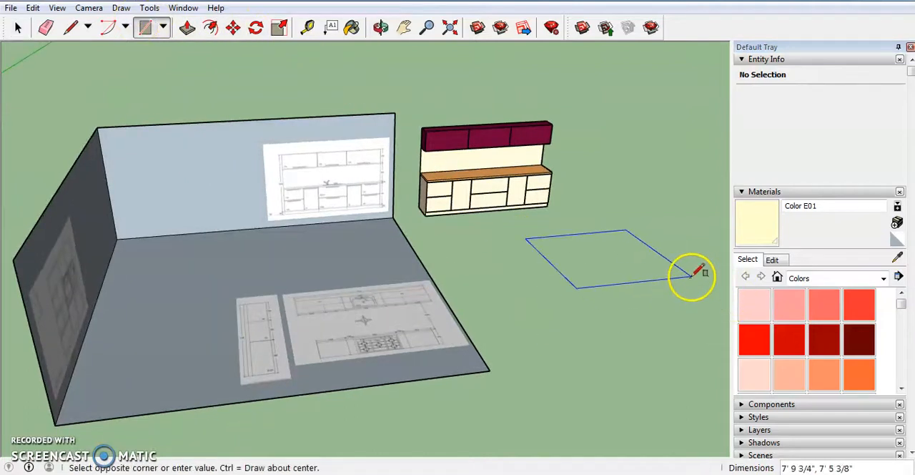
pyautogui.click(692, 274)
# - Select all geometry of the base and wall cabinet unit and make it a group
pyautogui.moveTo(582, 219); pyautogui.dragTo(485, 237, button='middle')
pyautogui.scroll(5, 515, 215)
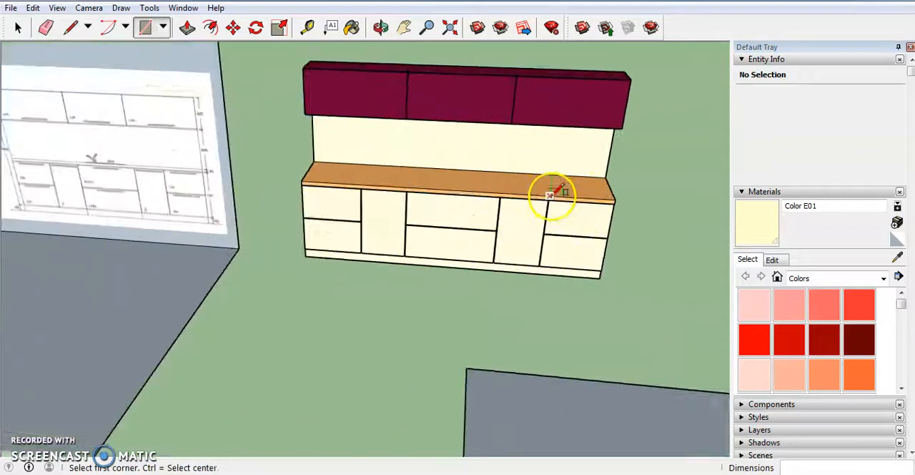
pyautogui.click(11, 30)
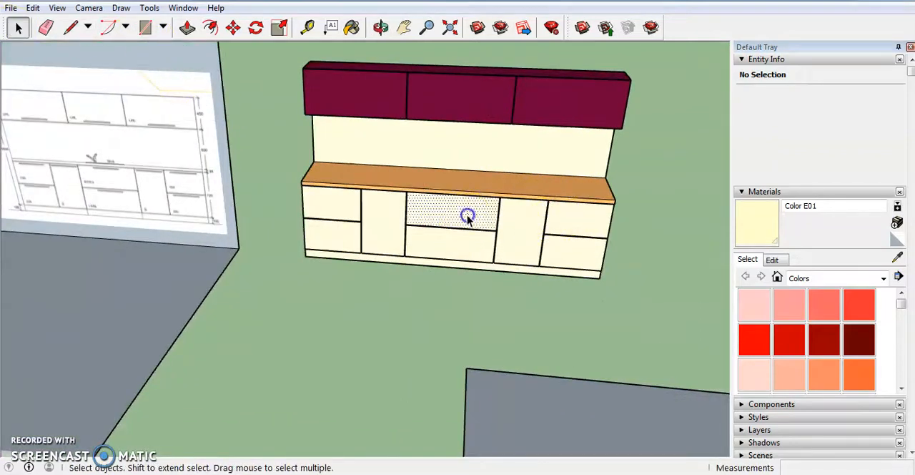
pyautogui.click(467, 217)
pyautogui.scroll(-5, 400, 239)
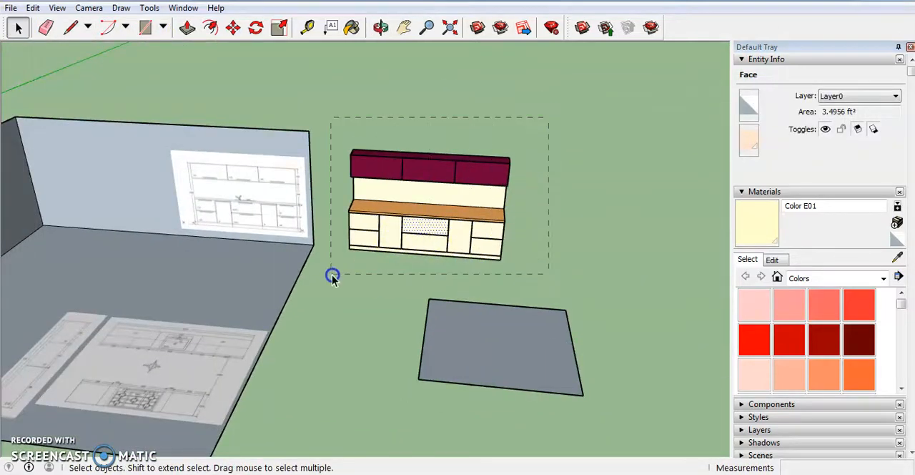
pyautogui.moveTo(336, 276); pyautogui.dragTo(336, 275)
pyautogui.rightClick(415, 216)
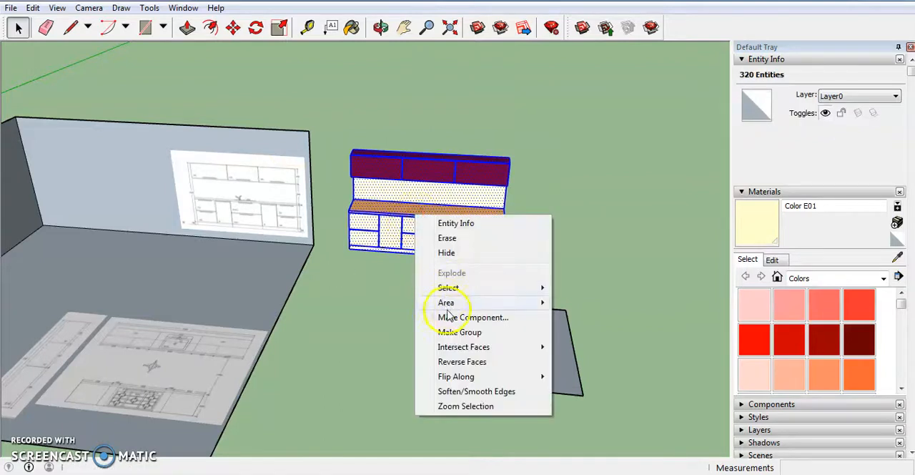
pyautogui.click(486, 334)
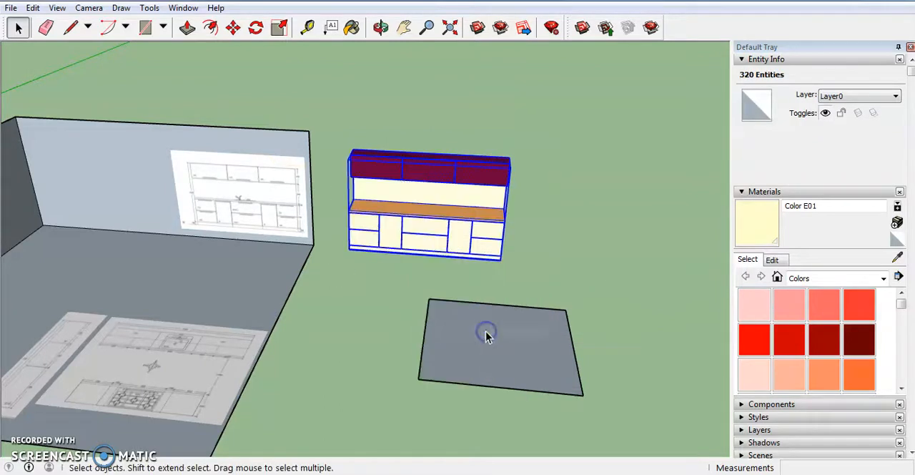
# - Move the cabinet group into the room so its end sits against the side wall
pyautogui.moveTo(458, 221); pyautogui.dragTo(438, 213, button='middle')
pyautogui.click(312, 30)
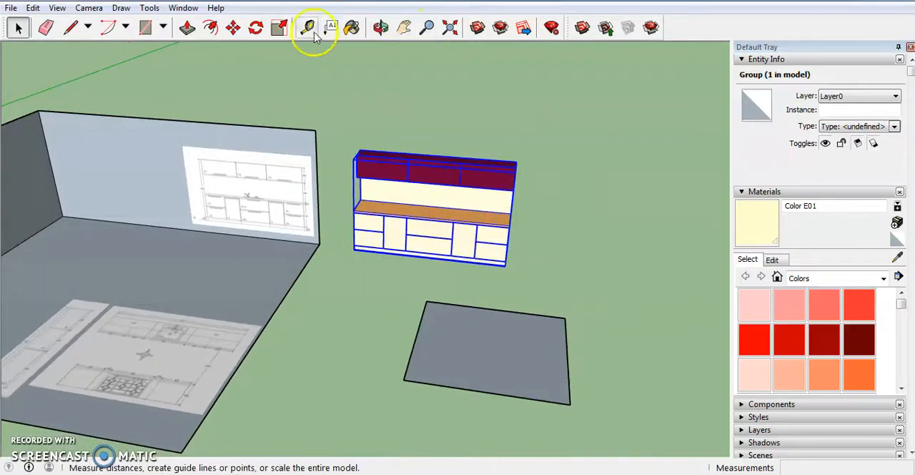
pyautogui.click(234, 29)
pyautogui.moveTo(286, 201); pyautogui.dragTo(230, 282, button='middle')
pyautogui.click(291, 263)
pyautogui.scroll(-5, 486, 206)
pyautogui.scroll(1, 230, 282)
pyautogui.scroll(3, 232, 276)
pyautogui.click(231, 284)
pyautogui.click(229, 287)
# - Move the cabinet group back until its rear sits flush against the room's back wall
pyautogui.moveTo(417, 282); pyautogui.dragTo(64, 254, button='middle')
pyautogui.scroll(3, 439, 308)
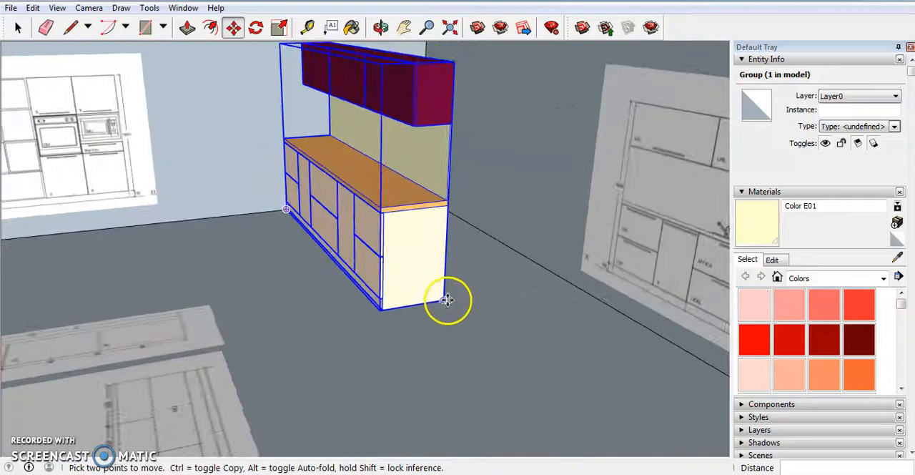
pyautogui.moveTo(446, 300); pyautogui.dragTo(563, 278)
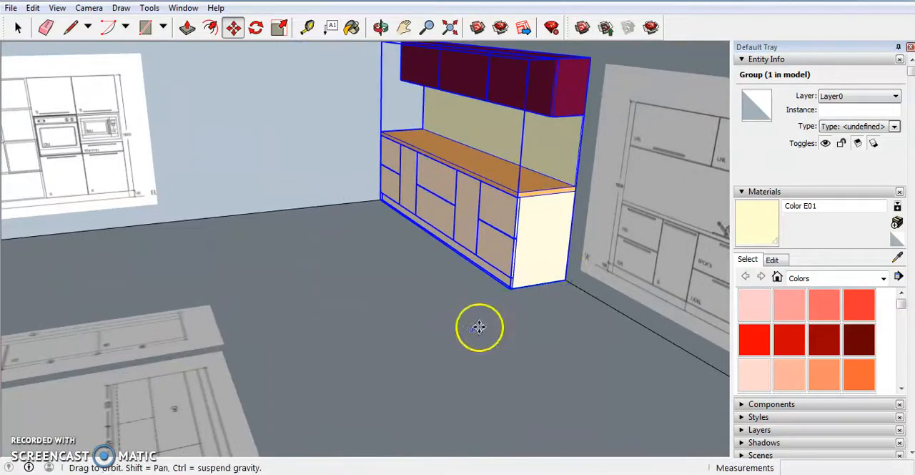
# - Examine the hob island's layout and dimensions on the floor plan image
pyautogui.moveTo(480, 327); pyautogui.dragTo(651, 336, button='middle')
pyautogui.scroll(-5, 454, 288)
pyautogui.moveTo(453, 288); pyautogui.dragTo(492, 284, button='middle')
pyautogui.scroll(3, 660, 336)
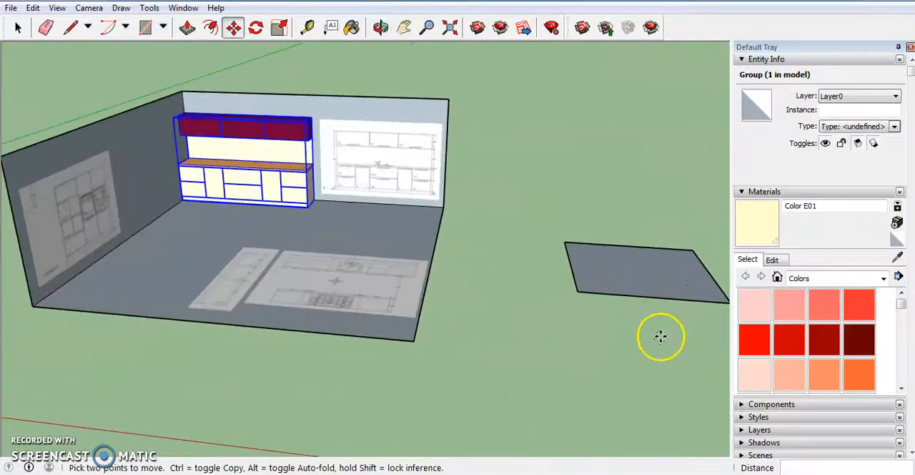
pyautogui.scroll(-3, 251, 290)
pyautogui.moveTo(272, 293)
pyautogui.mouseDown(button='middle')
pyautogui.moveTo(398, 351)
pyautogui.moveTo(344, 310)
pyautogui.moveTo(272, 396)
pyautogui.mouseUp(button='middle')
pyautogui.scroll(6, 343, 311)
pyautogui.scroll(-4, 355, 276)
pyautogui.moveTo(356, 276)
pyautogui.mouseDown(button='middle')
pyautogui.moveTo(366, 398)
pyautogui.moveTo(425, 322)
pyautogui.moveTo(464, 351)
pyautogui.moveTo(376, 364)
pyautogui.moveTo(407, 378)
pyautogui.moveTo(388, 393)
pyautogui.moveTo(385, 375)
pyautogui.mouseUp(button='middle')
pyautogui.scroll(5, 374, 402)
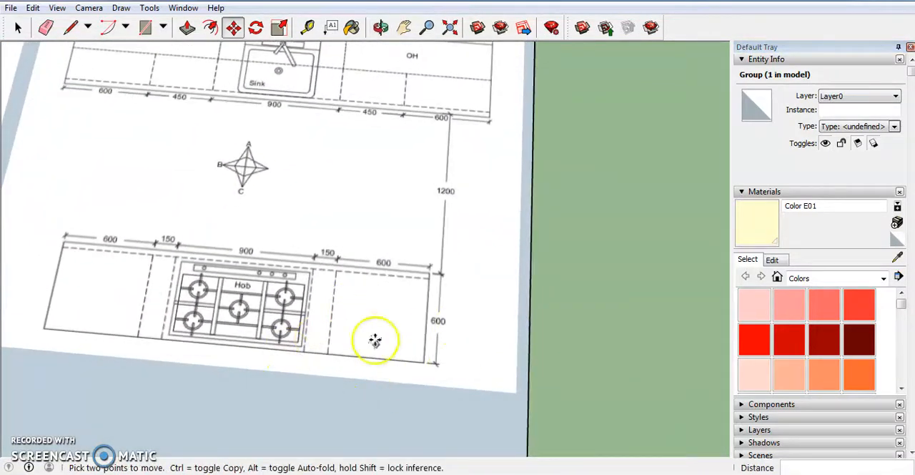
pyautogui.scroll(-4, 418, 343)
pyautogui.scroll(5, 435, 347)
pyautogui.moveTo(427, 333); pyautogui.dragTo(466, 343, button='middle')
pyautogui.scroll(-3, 472, 326)
pyautogui.scroll(2, 409, 315)
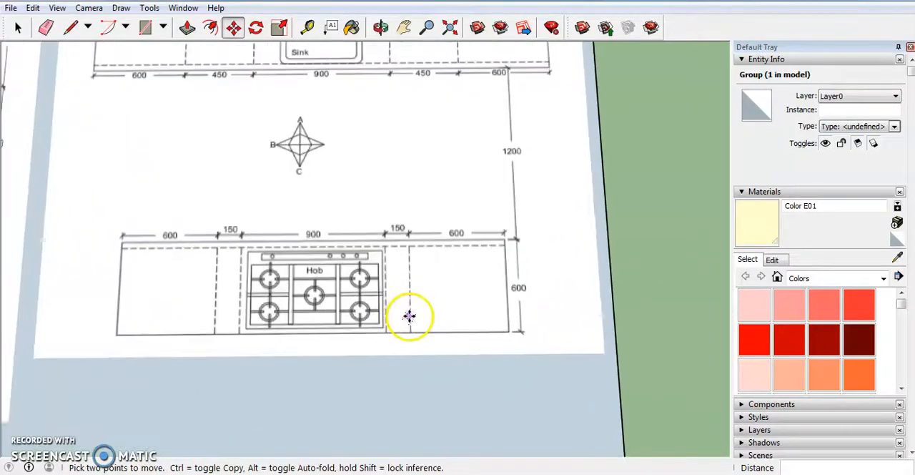
pyautogui.scroll(-3, 429, 282)
pyautogui.moveTo(402, 279); pyautogui.dragTo(408, 166, button='middle')
pyautogui.scroll(-3, 454, 221)
pyautogui.scroll(-4, 475, 189)
pyautogui.scroll(4, 149, 243)
# - Examine the Elevation C drawing of the hob island and compare it with the kitchen reference photo
pyautogui.moveTo(149, 243); pyautogui.dragTo(21, 260, button='middle')
pyautogui.scroll(-3, 106, 245)
pyautogui.scroll(5, 88, 238)
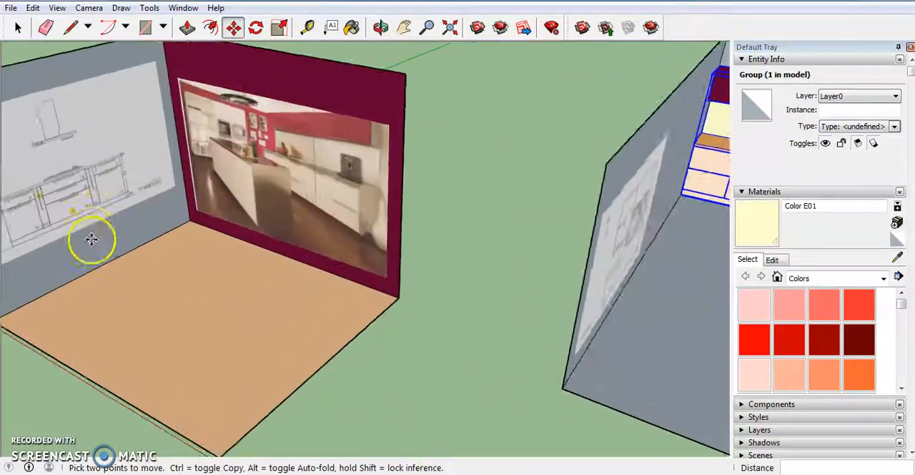
pyautogui.scroll(-3, 75, 260)
pyautogui.scroll(4, 113, 293)
pyautogui.moveTo(113, 293); pyautogui.dragTo(59, 225, button='middle')
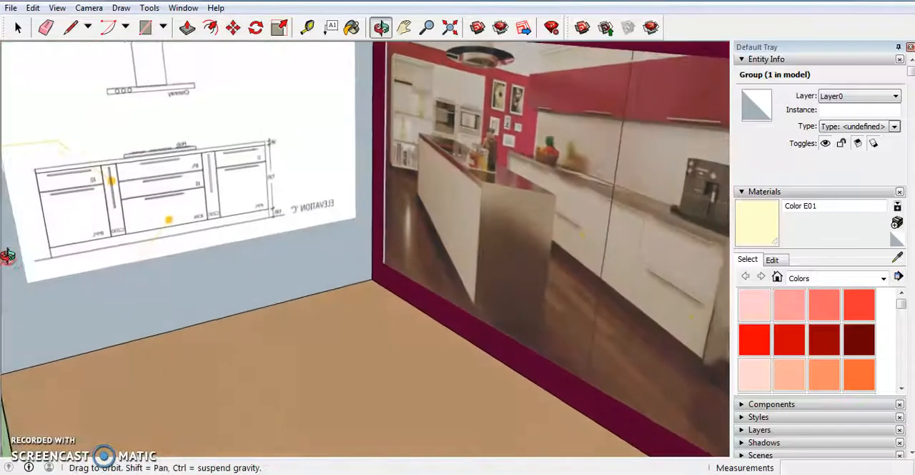
pyautogui.scroll(3, 63, 215)
pyautogui.scroll(-2, 207, 303)
pyautogui.moveTo(207, 303)
pyautogui.mouseDown(button='middle')
pyautogui.moveTo(148, 321)
pyautogui.moveTo(168, 321)
pyautogui.moveTo(146, 292)
pyautogui.moveTo(318, 292)
pyautogui.mouseUp(button='middle')
pyautogui.scroll(-3, 145, 291)
pyautogui.scroll(-5, 231, 265)
pyautogui.scroll(5, 593, 306)
pyautogui.scroll(-3, 248, 280)
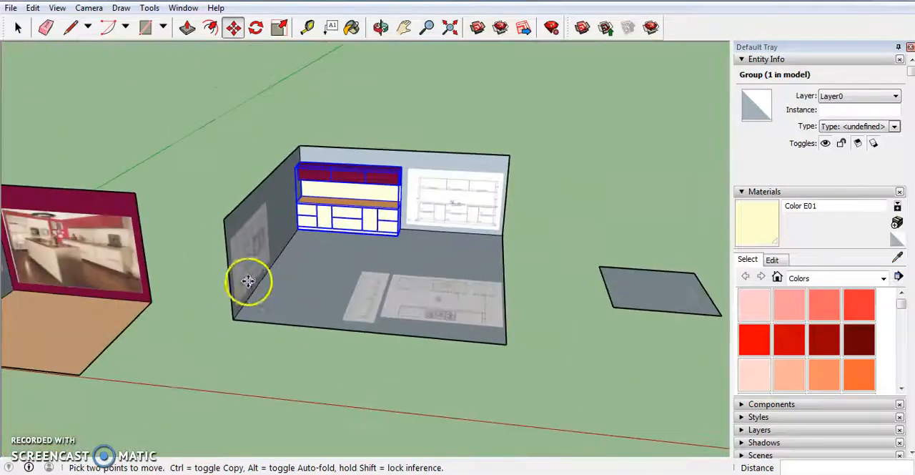
# - Check the hob island's segment widths and depth on the floor plan and work out its size in the calculator
pyautogui.scroll(3, 481, 256)
pyautogui.moveTo(482, 255)
pyautogui.mouseDown(button='middle')
pyautogui.moveTo(474, 302)
pyautogui.moveTo(482, 358)
pyautogui.mouseUp(button='middle')
pyautogui.scroll(-4, 436, 245)
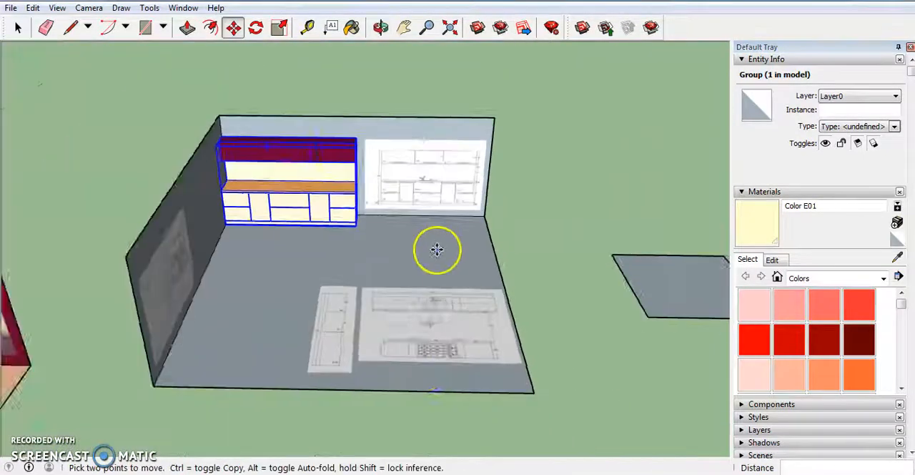
pyautogui.scroll(4, 432, 370)
pyautogui.moveTo(432, 370)
pyautogui.mouseDown(button='middle')
pyautogui.moveTo(446, 368)
pyautogui.moveTo(468, 444)
pyautogui.mouseUp(button='middle')
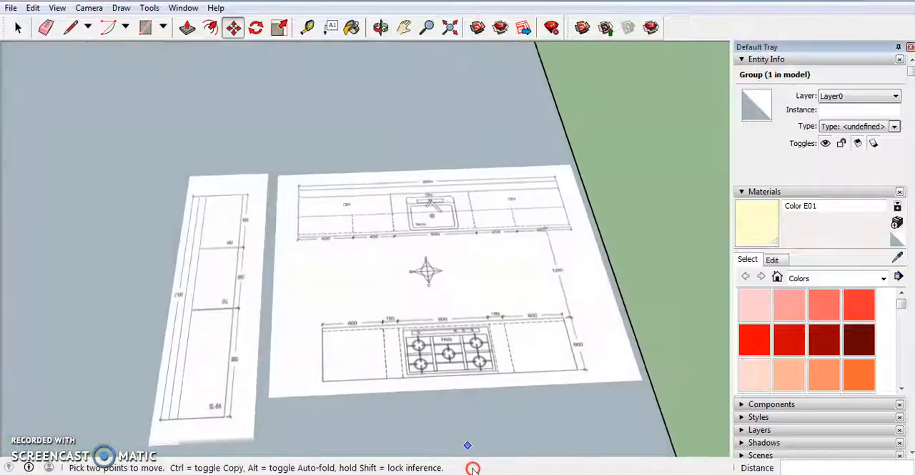
pyautogui.scroll(3, 414, 266)
pyautogui.scroll(-2, 419, 260)
pyautogui.moveTo(419, 262); pyautogui.dragTo(422, 374, button='middle')
pyautogui.scroll(3, 421, 377)
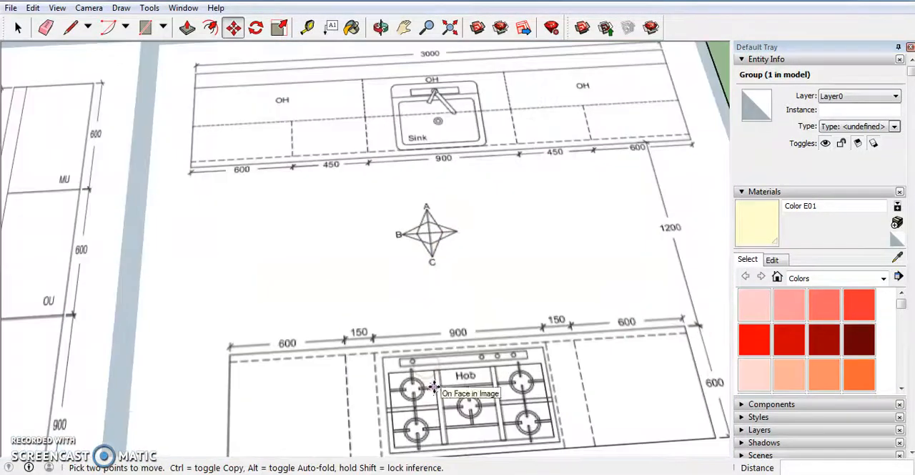
pyautogui.scroll(-2, 402, 373)
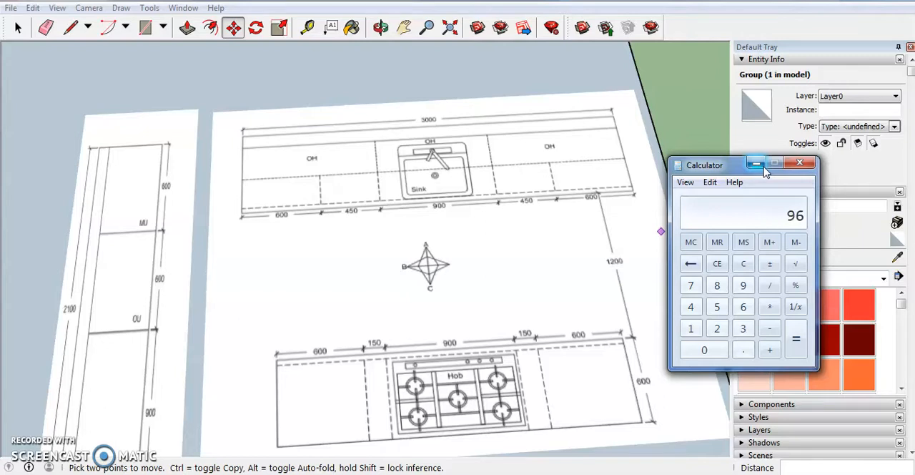
pyautogui.click(762, 164)
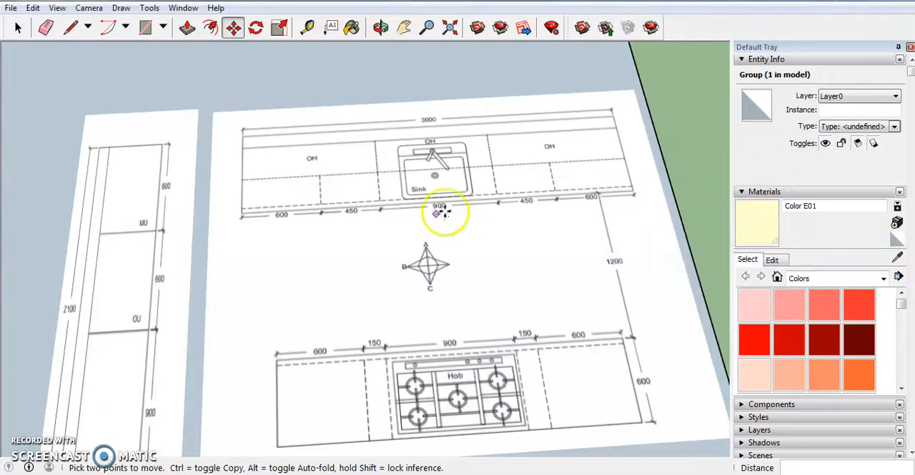
# - Place a guide line 24" in from the back edge of the rectangle beside the room
pyautogui.scroll(-5, 429, 218)
pyautogui.scroll(4, 358, 279)
pyautogui.scroll(3, 468, 308)
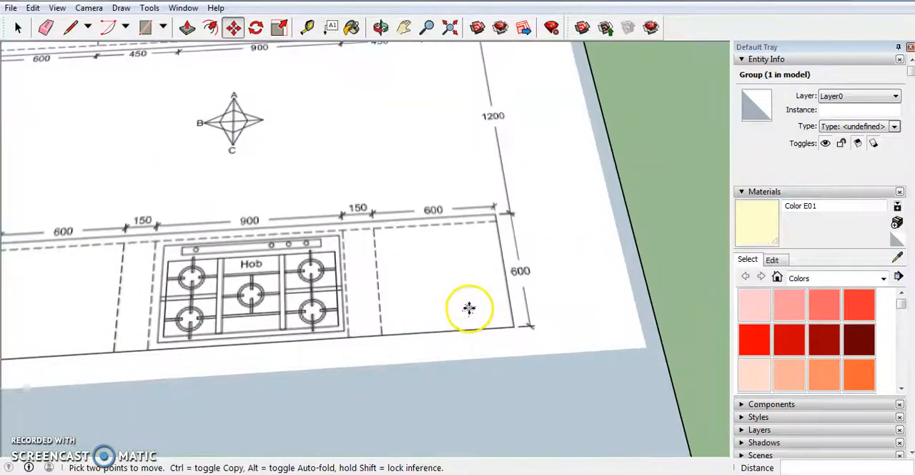
pyautogui.scroll(-8, 280, 294)
pyautogui.scroll(3, 450, 176)
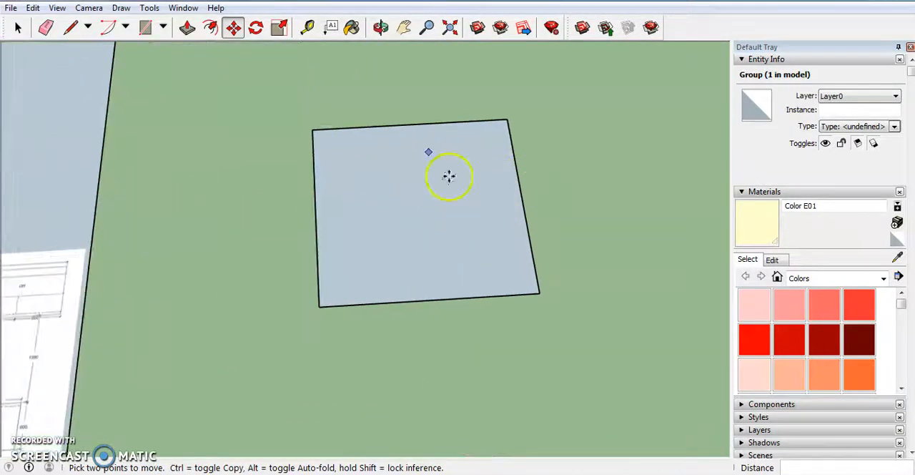
pyautogui.scroll(-2, 374, 348)
pyautogui.scroll(4, 394, 262)
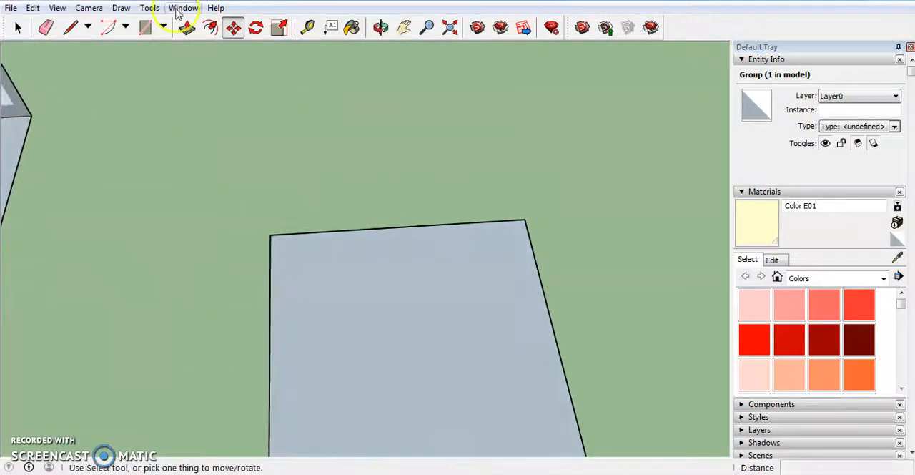
pyautogui.click(308, 31)
pyautogui.click(345, 231)
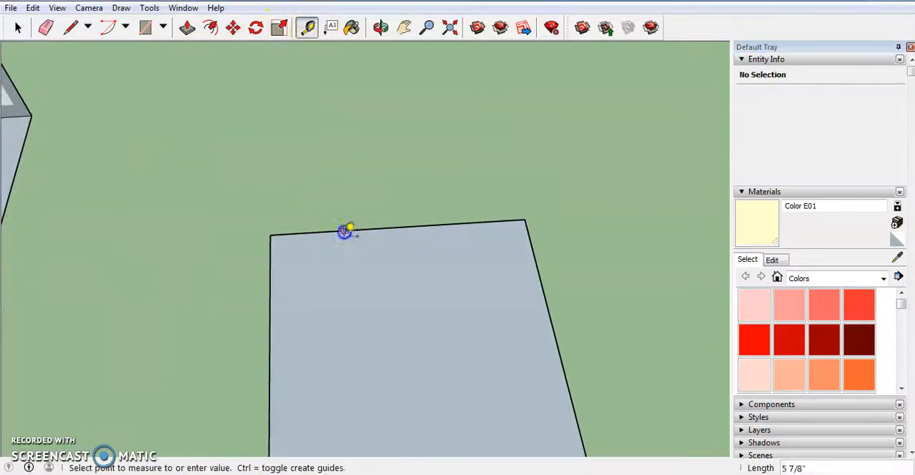
pyautogui.write('24')
pyautogui.press('Return')
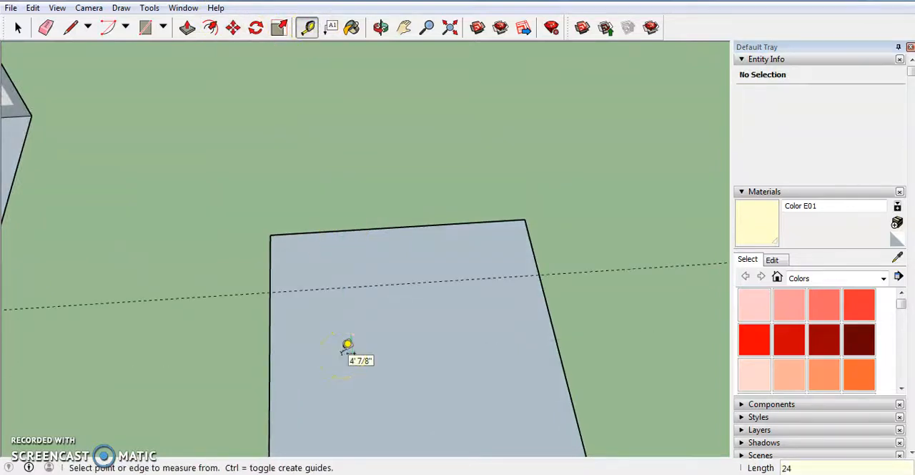
# - Place a guide line 96" from the rectangle's left edge
pyautogui.click(271, 264)
pyautogui.write('96')
pyautogui.press('Return')
# - Extend the rectangle to the 96" guide with a narrow strip about 2 1/4" wide and erase the dividing edge
pyautogui.moveTo(391, 257); pyautogui.dragTo(518, 290, button='middle')
pyautogui.click(144, 27)
pyautogui.click(486, 225)
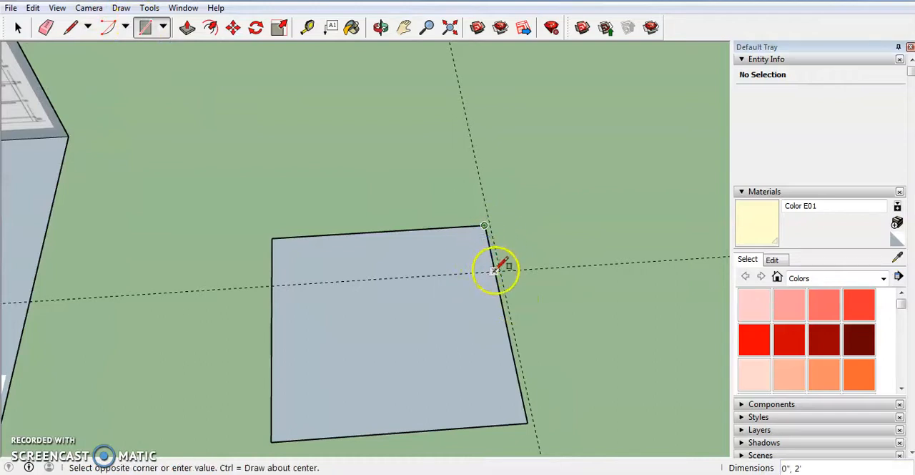
pyautogui.click(533, 419)
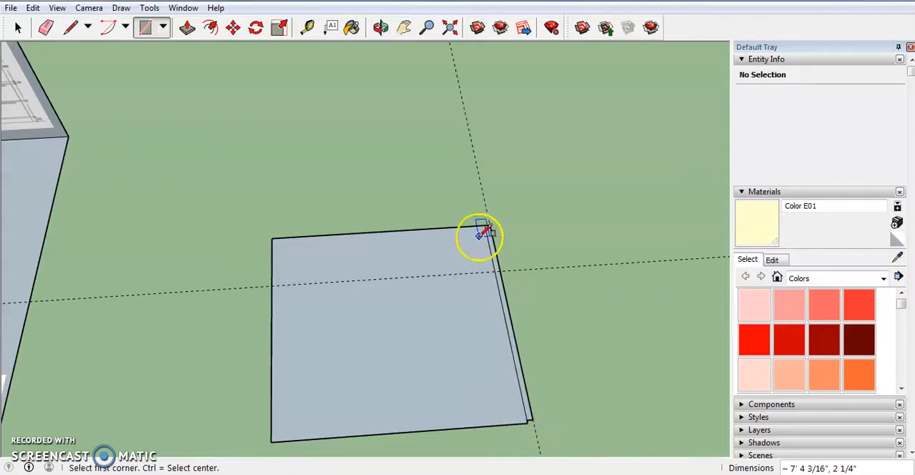
pyautogui.scroll(5, 484, 239)
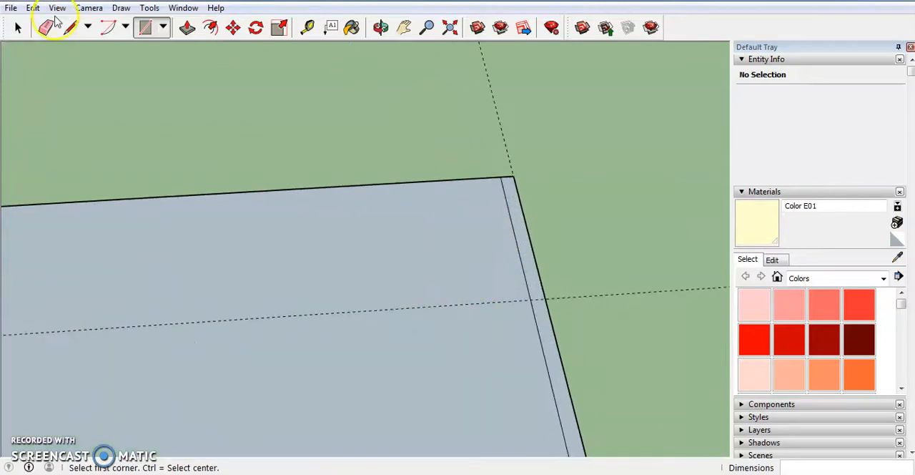
pyautogui.click(46, 28)
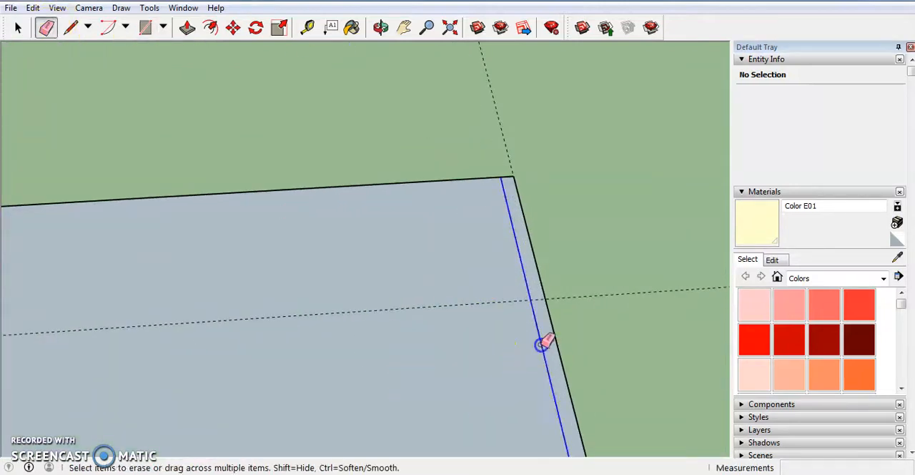
pyautogui.scroll(-3, 501, 348)
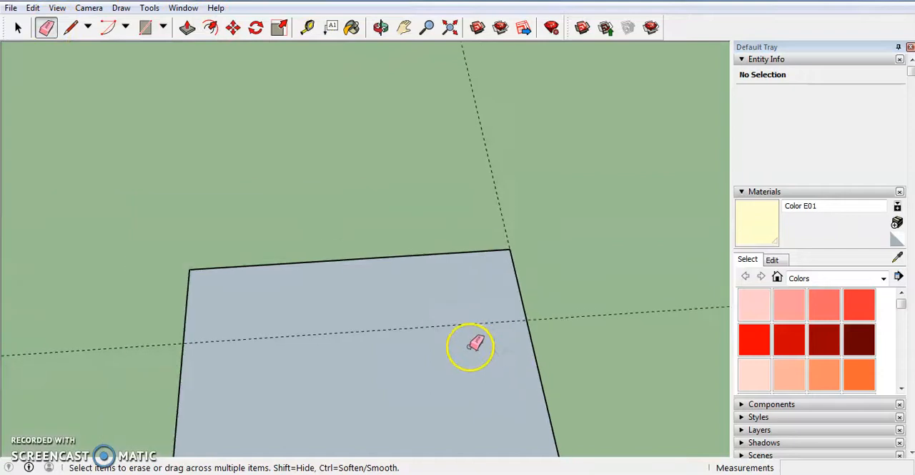
# - Draw a rectangle from the face's back-left corner to the point where the 24" guide meets its right edge
pyautogui.click(147, 30)
pyautogui.click(189, 269)
pyautogui.click(528, 318)
pyautogui.scroll(-3, 529, 317)
pyautogui.moveTo(511, 343); pyautogui.dragTo(425, 321, button='middle')
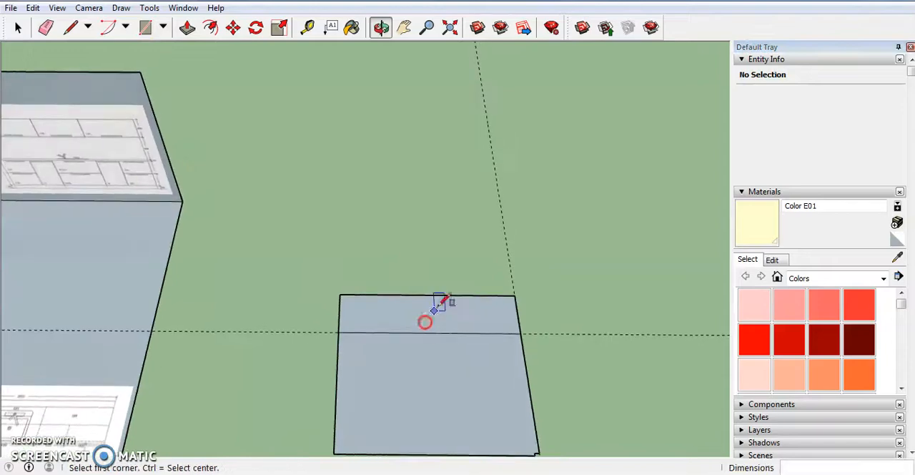
pyautogui.scroll(-2, 483, 269)
pyautogui.scroll(3, 69, 406)
pyautogui.scroll(-3, 204, 286)
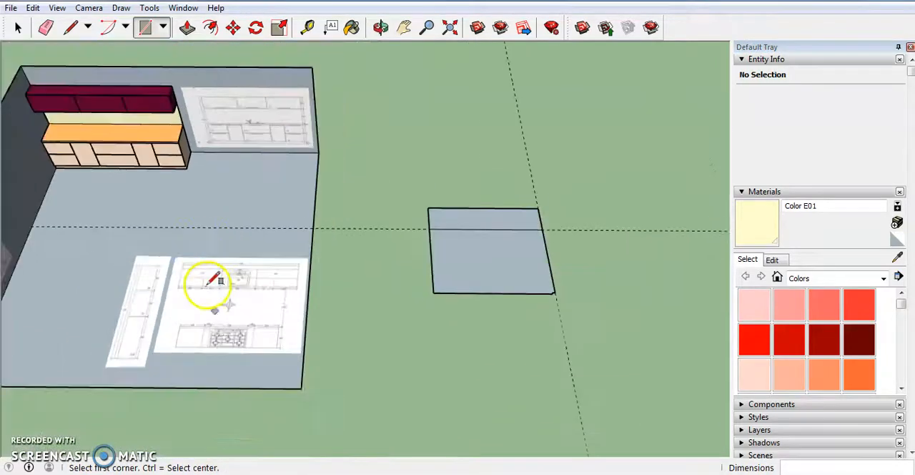
# - Examine the elevation C drawing and the kitchen reference photo on the room's walls for the hob island's layout
pyautogui.moveTo(207, 286); pyautogui.dragTo(117, 311, button='middle')
pyautogui.scroll(-4, 294, 349)
pyautogui.scroll(-2, 293, 349)
pyautogui.scroll(6, 72, 308)
pyautogui.moveTo(179, 327); pyautogui.dragTo(105, 197, button='middle')
pyautogui.scroll(5, 301, 276)
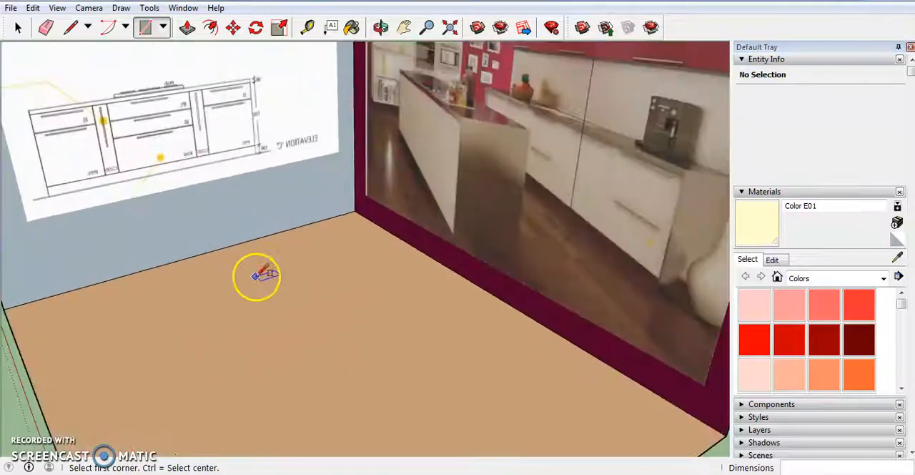
pyautogui.scroll(-3, 167, 221)
pyautogui.scroll(3, 204, 309)
pyautogui.moveTo(204, 309)
pyautogui.mouseDown(button='middle')
pyautogui.moveTo(55, 272)
pyautogui.moveTo(159, 302)
pyautogui.mouseUp(button='middle')
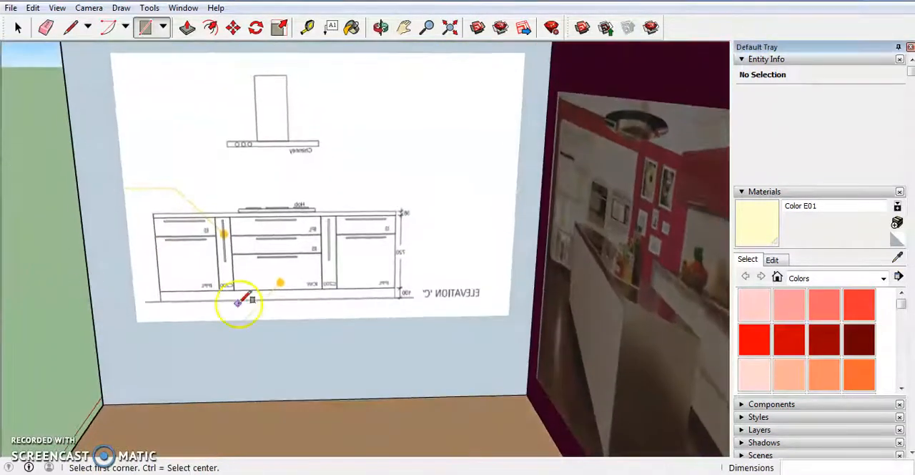
pyautogui.scroll(3, 307, 276)
pyautogui.scroll(2, 365, 326)
pyautogui.moveTo(364, 326); pyautogui.dragTo(392, 326, button='middle')
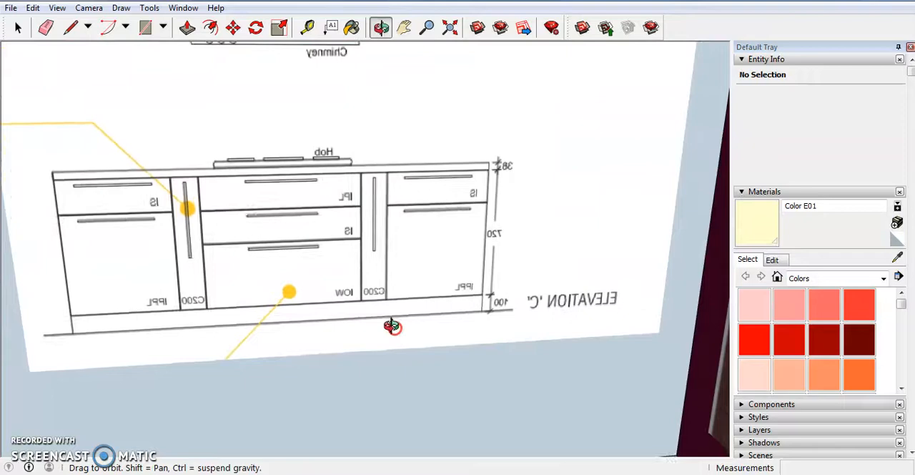
pyautogui.scroll(-4, 392, 326)
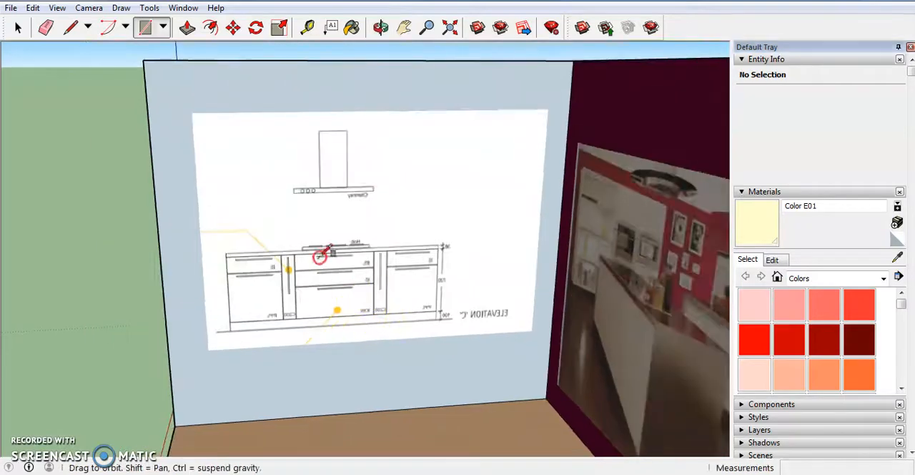
pyautogui.moveTo(329, 263); pyautogui.dragTo(358, 265, button='middle')
pyautogui.scroll(-6, 239, 246)
# - Draw a 4' vertical line at the island floor rectangle's back-right corner and an upright 8' by 4' rectangle along its back edge
pyautogui.moveTo(239, 249); pyautogui.dragTo(459, 385, button='middle')
pyautogui.scroll(4, 589, 311)
pyautogui.scroll(-5, 461, 407)
pyautogui.scroll(5, 499, 345)
pyautogui.scroll(5, 479, 389)
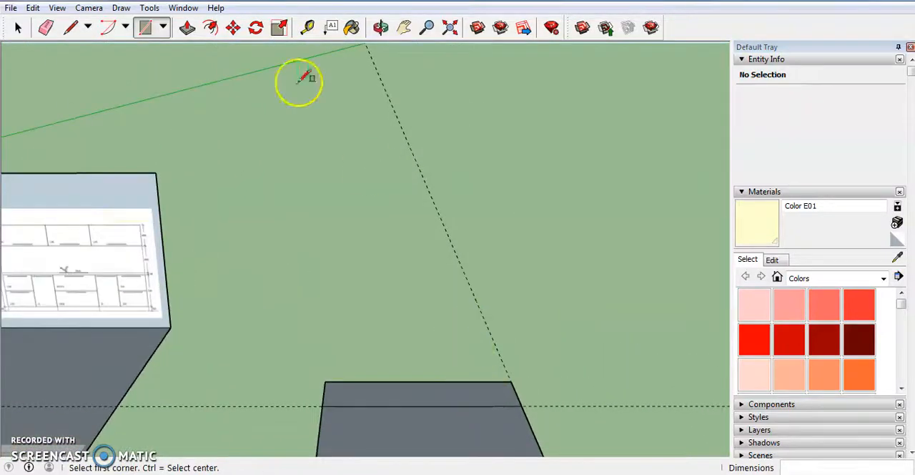
pyautogui.click(83, 26)
pyautogui.click(510, 381)
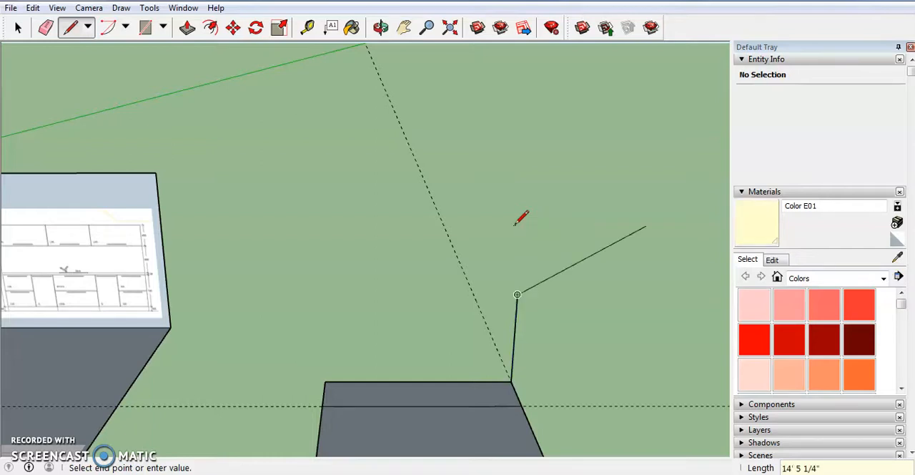
pyautogui.click(145, 27)
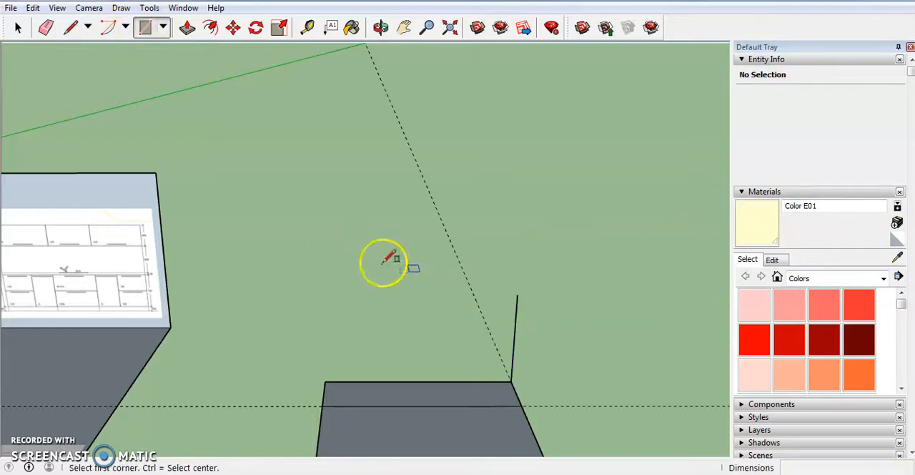
pyautogui.click(517, 294)
pyautogui.moveTo(342, 361); pyautogui.dragTo(320, 380)
pyautogui.moveTo(320, 382); pyautogui.dragTo(315, 301, button='middle')
pyautogui.hotkey('ctrl', 'z')
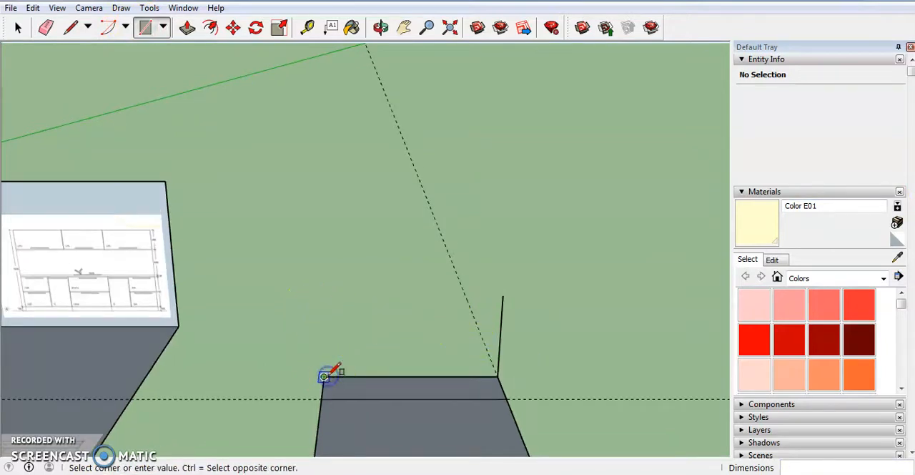
pyautogui.click(502, 296)
pyautogui.moveTo(502, 296); pyautogui.dragTo(509, 330, button='middle')
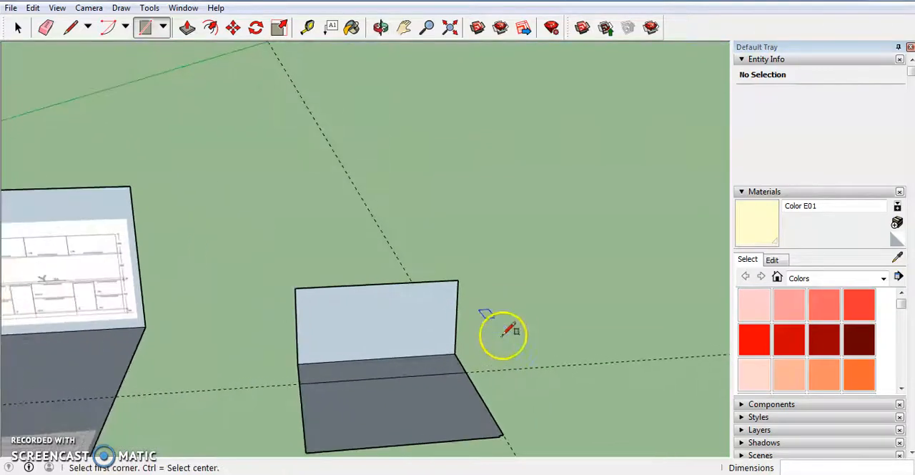
# - Draw a flat rectangle about 7' 8" by 6' 3" beside the island floor, starting at the foot of the upright face's right edge
pyautogui.scroll(-3, 331, 347)
pyautogui.moveTo(465, 362); pyautogui.dragTo(419, 388, button='middle')
pyautogui.scroll(3, 379, 375)
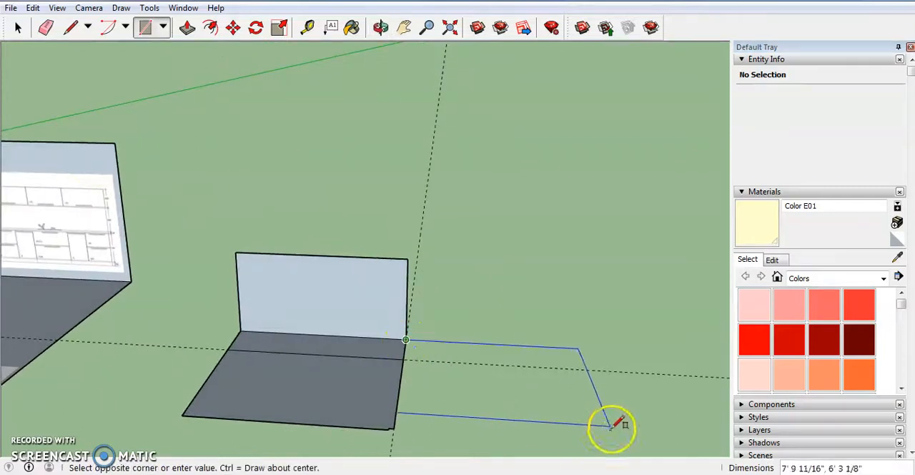
pyautogui.click(605, 425)
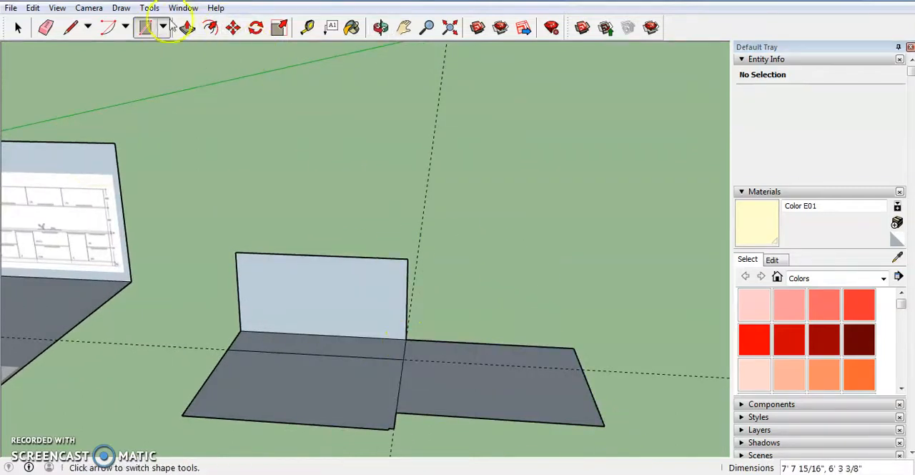
# - Draw an 8' vertical line at the new floor rectangle's back-right corner and an upright 8' high rectangle along its back edge
pyautogui.click(68, 30)
pyautogui.click(575, 348)
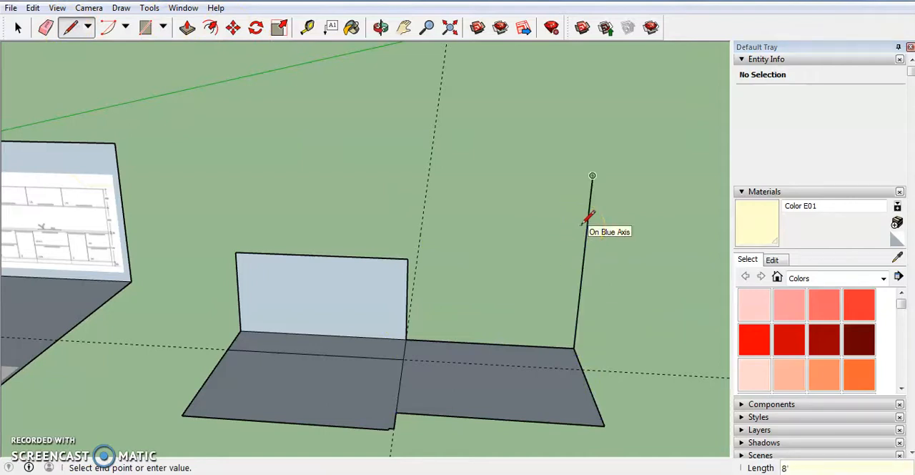
pyautogui.click(145, 28)
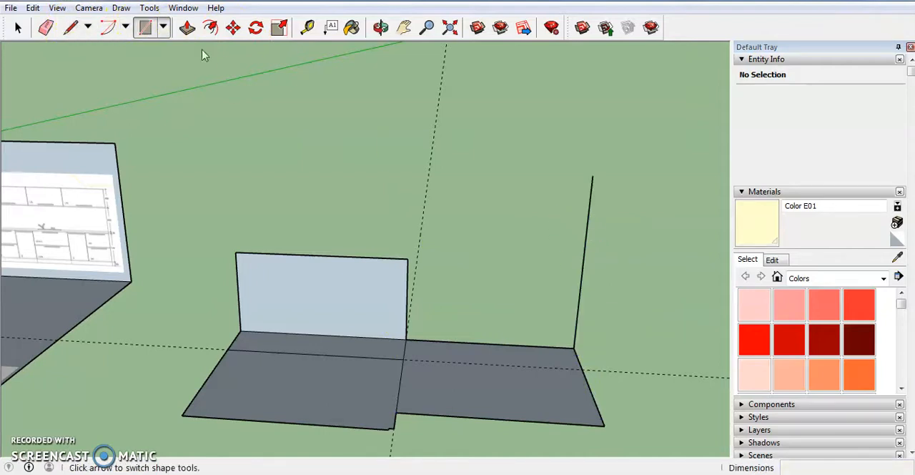
pyautogui.click(593, 174)
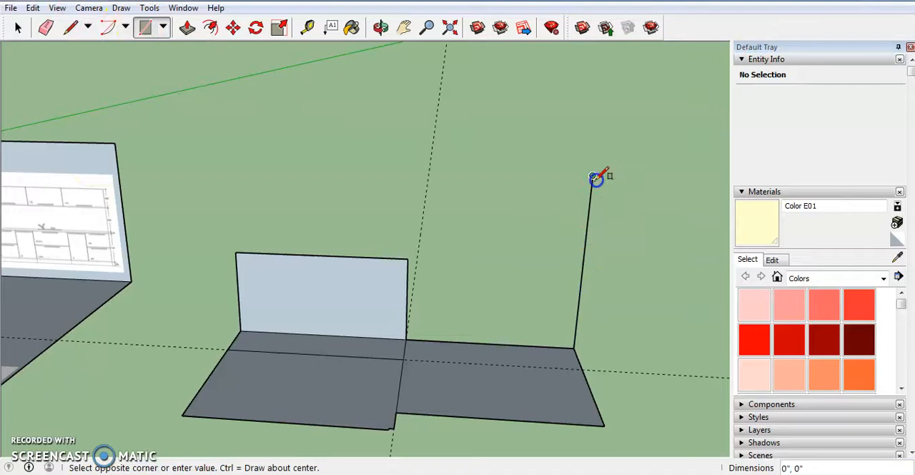
pyautogui.click(405, 339)
# - Switch to the MOD KITCHEN folder and view the kitchen layout elevation C image
pyautogui.moveTo(405, 339); pyautogui.dragTo(331, 441, button='middle')
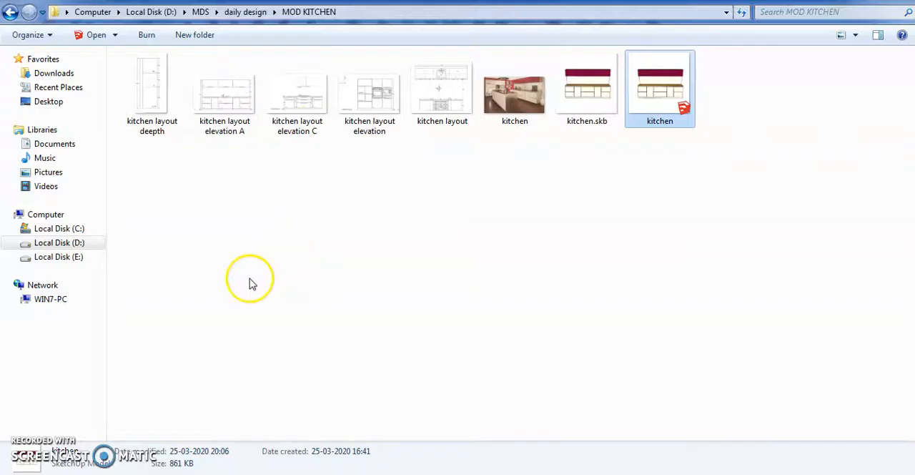
pyautogui.click(306, 110)
pyautogui.doubleClick(305, 110)
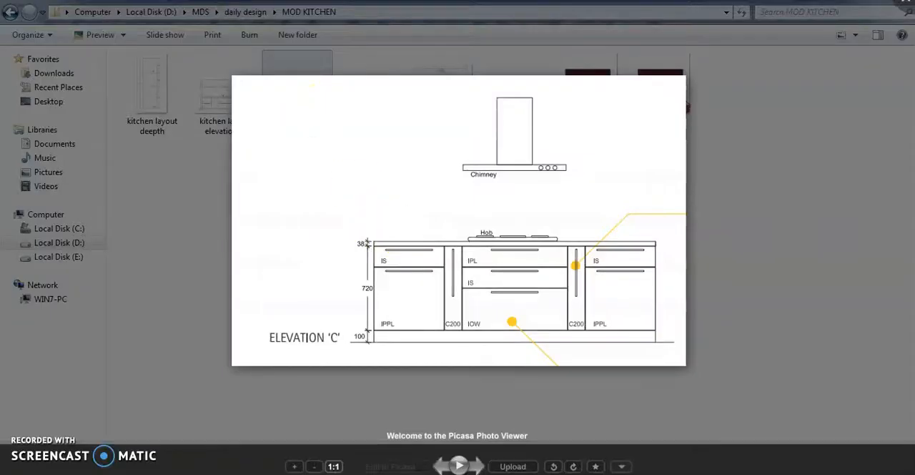
pyautogui.click(901, 10)
# - Place the kitchen layout elevation C image on the tall upright face and adjust its scale
pyautogui.moveTo(353, 207)
pyautogui.mouseDown()
pyautogui.moveTo(409, 466)
pyautogui.moveTo(218, 472)
pyautogui.moveTo(466, 303)
pyautogui.moveTo(454, 307)
pyautogui.mouseUp()
pyautogui.scroll(3, 528, 268)
pyautogui.scroll(2, 422, 270)
pyautogui.scroll(1, 401, 261)
pyautogui.scroll(-3, 587, 228)
pyautogui.moveTo(622, 153); pyautogui.dragTo(493, 190)
pyautogui.click(383, 266)
pyautogui.moveTo(336, 216); pyautogui.dragTo(284, 188)
pyautogui.scroll(3, 393, 279)
pyautogui.scroll(-2, 401, 259)
pyautogui.moveTo(402, 257); pyautogui.dragTo(415, 213, button='middle')
pyautogui.scroll(4, 345, 335)
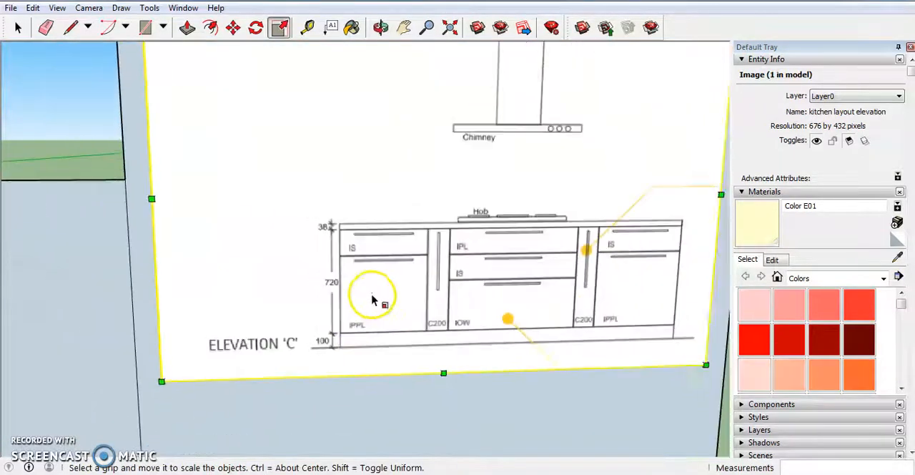
pyautogui.scroll(-1, 373, 299)
pyautogui.click(378, 399)
# - Place a horizontal guide line above the low upright face's bottom edge and a second guide 1.5" above the first
pyautogui.scroll(-4, 548, 289)
pyautogui.scroll(3, 319, 359)
pyautogui.scroll(-2, 599, 318)
pyautogui.scroll(-3, 398, 288)
pyautogui.click(307, 27)
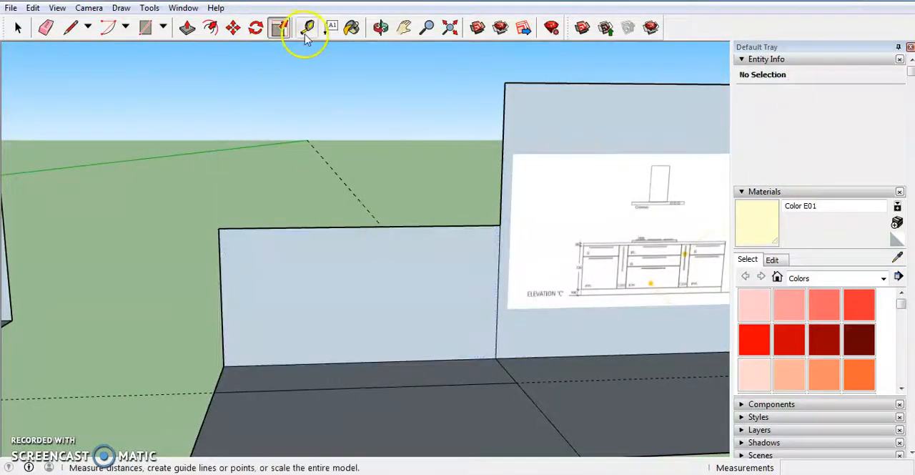
pyautogui.click(280, 361)
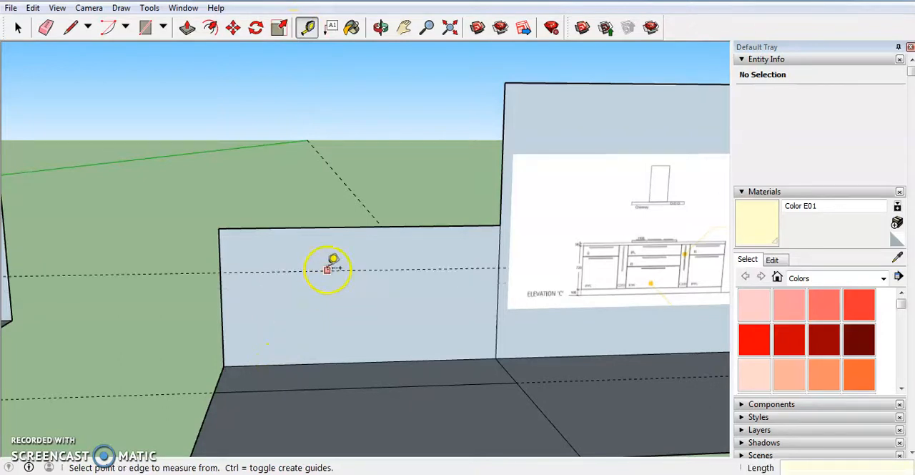
pyautogui.click(327, 269)
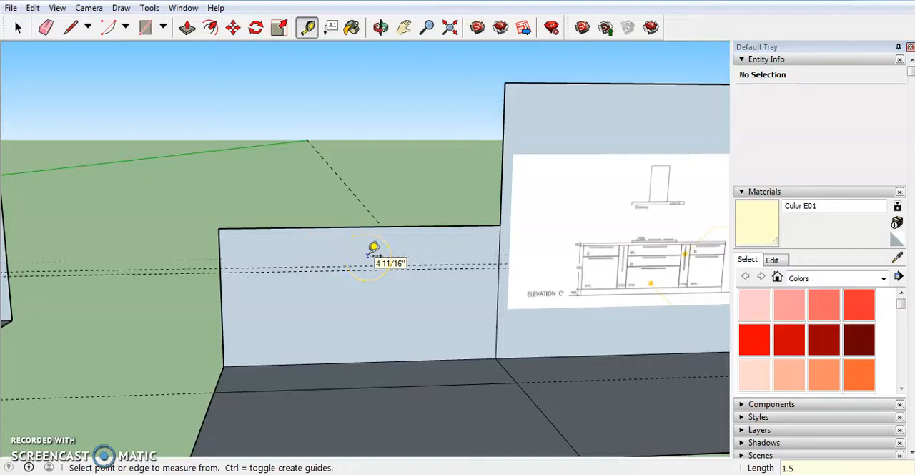
pyautogui.scroll(1, 366, 257)
pyautogui.scroll(-2, 327, 246)
pyautogui.scroll(1, 349, 289)
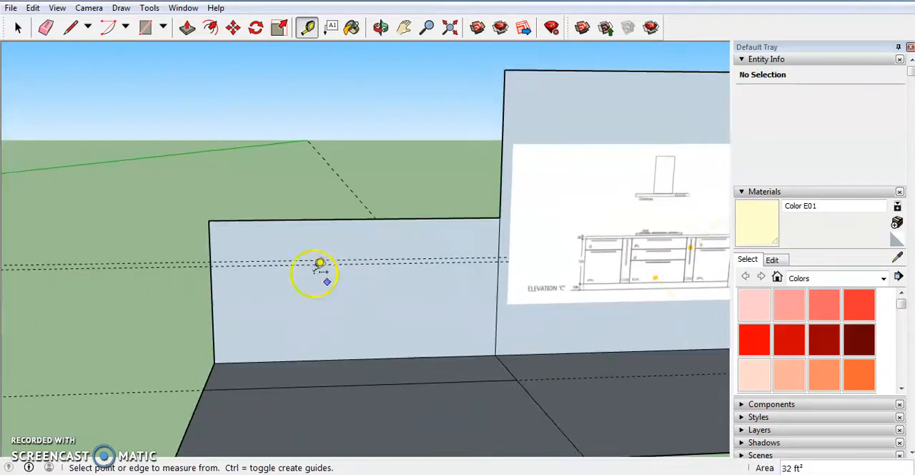
# - Draw a rectangle on the low upright face from its bottom-left corner to where the upper guide meets its right edge
pyautogui.click(146, 28)
pyautogui.click(214, 363)
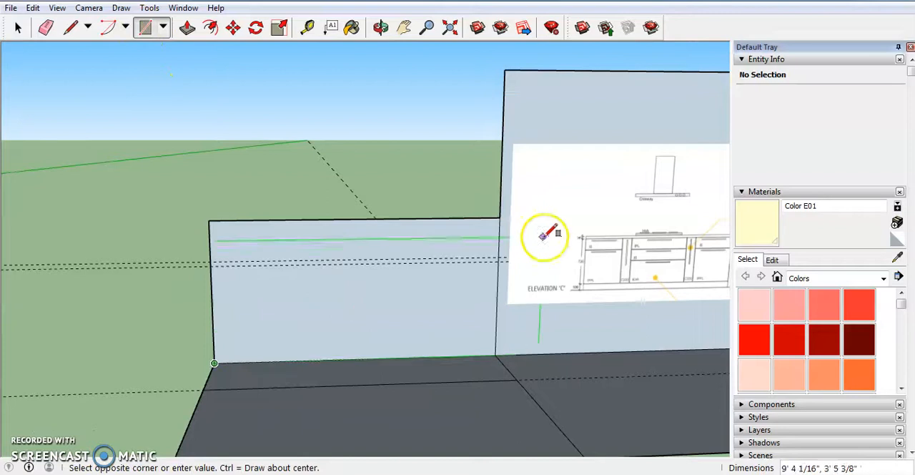
pyautogui.click(500, 256)
pyautogui.scroll(-2, 429, 308)
pyautogui.scroll(5, 565, 294)
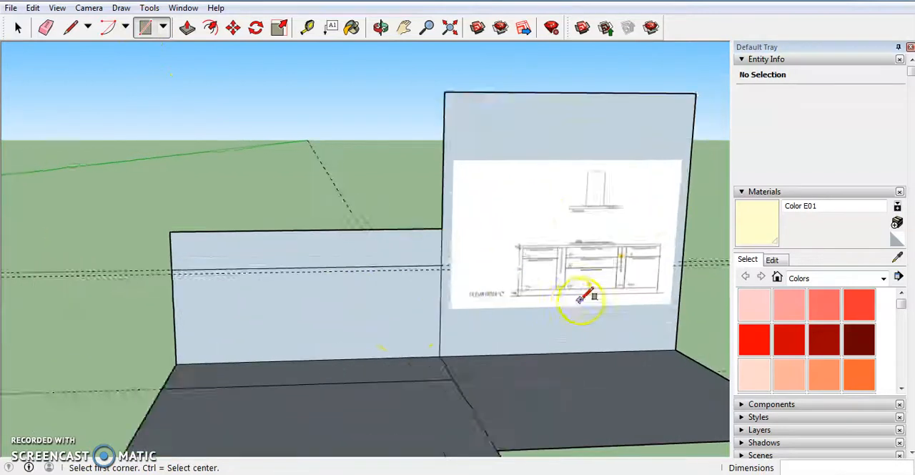
pyautogui.scroll(-3, 636, 263)
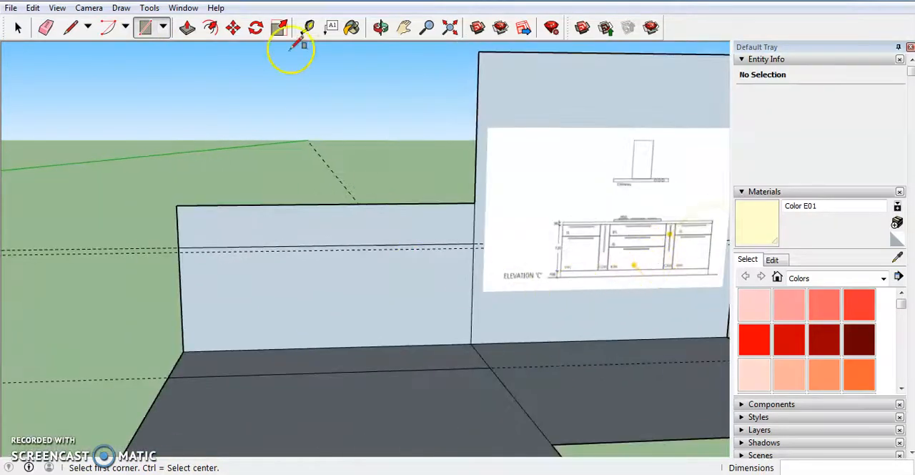
# - Push/Pull the lower rectangle of the low upright face 2' forward to form the island block
pyautogui.click(186, 27)
pyautogui.click(316, 282)
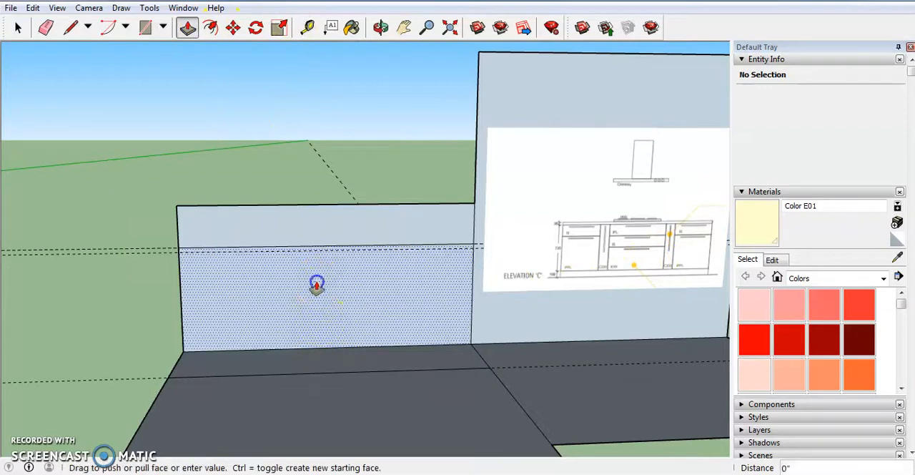
pyautogui.click(305, 333)
pyautogui.scroll(-3, 407, 389)
pyautogui.moveTo(407, 388); pyautogui.dragTo(374, 362, button='middle')
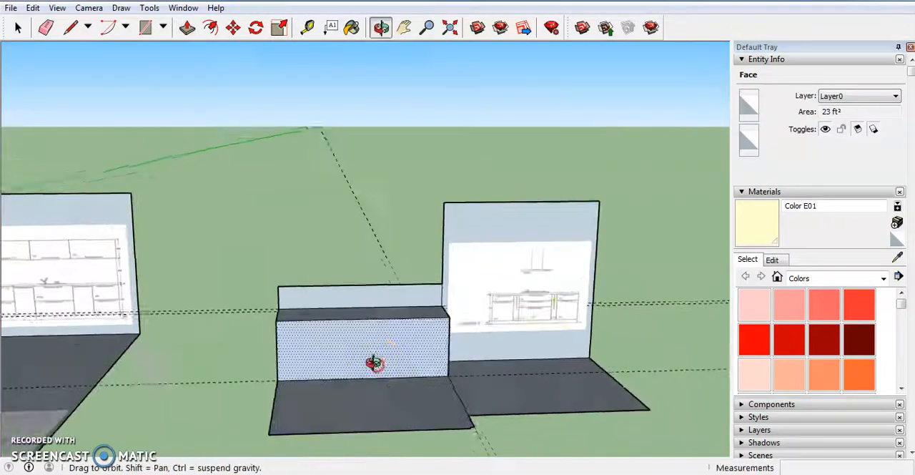
pyautogui.scroll(4, 355, 339)
pyautogui.scroll(2, 355, 339)
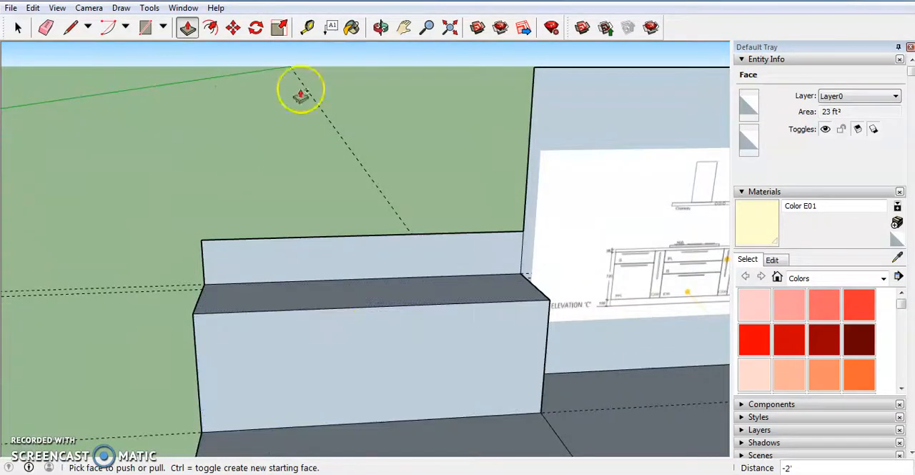
# - Place a guide line 1.5" below the top edge of the island block's front face
pyautogui.click(307, 27)
pyautogui.click(343, 307)
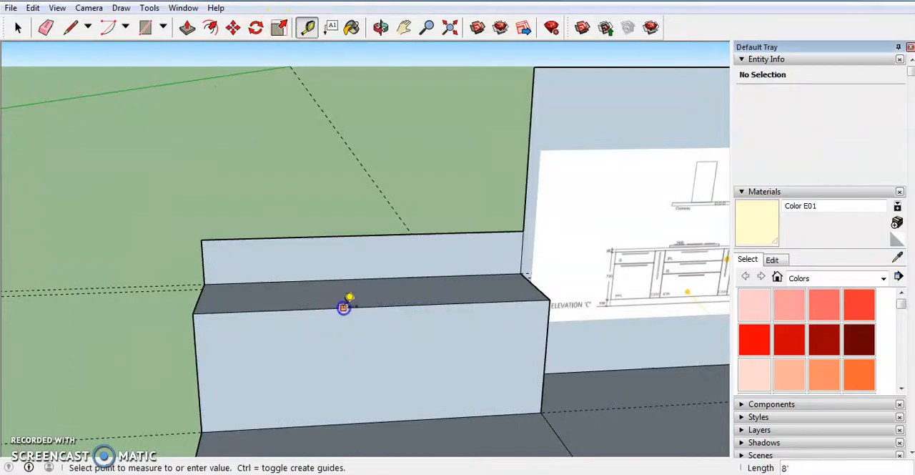
pyautogui.click(344, 345)
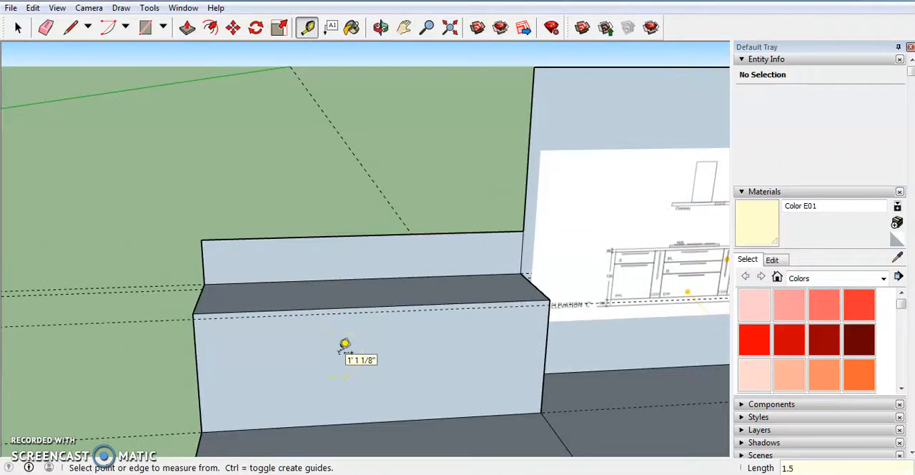
# - Draw a narrow full-width rectangle along the top of the block's front face, down to the 1.5" guide
pyautogui.scroll(2, 344, 345)
pyautogui.moveTo(345, 304); pyautogui.dragTo(217, 235, button='middle')
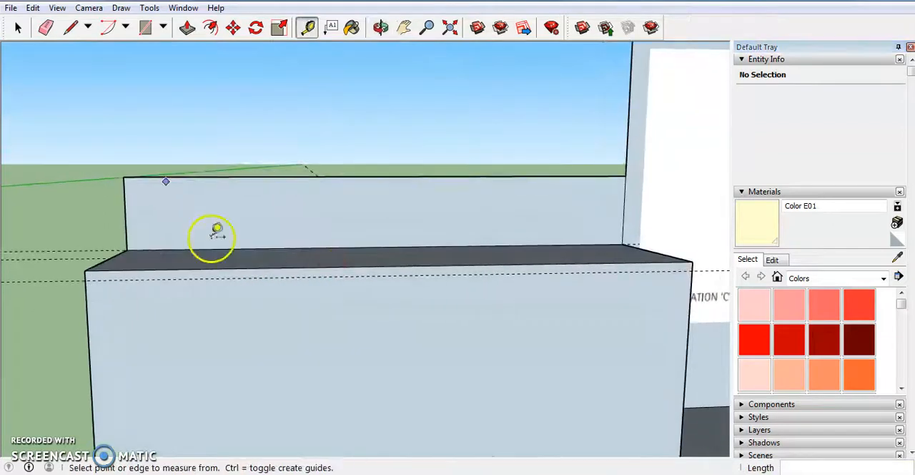
pyautogui.click(84, 270)
pyautogui.click(691, 266)
pyautogui.scroll(-1, 647, 304)
pyautogui.moveTo(651, 304); pyautogui.dragTo(586, 309, button='middle')
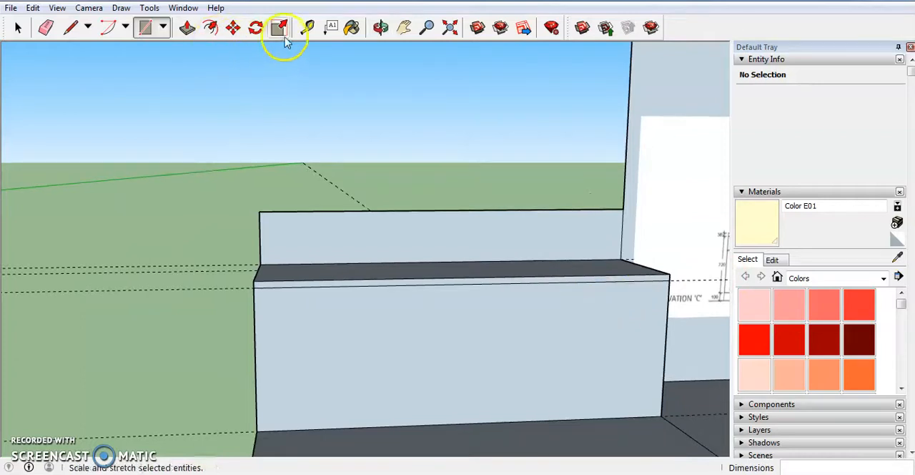
# - Push/Pull the narrow strip at the top of the block's front face outward 1" as the countertop overhang
pyautogui.click(306, 27)
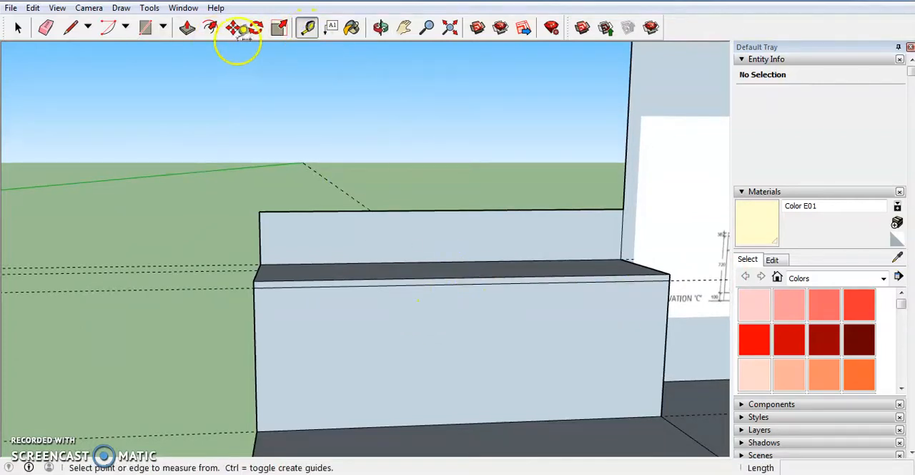
pyautogui.click(187, 28)
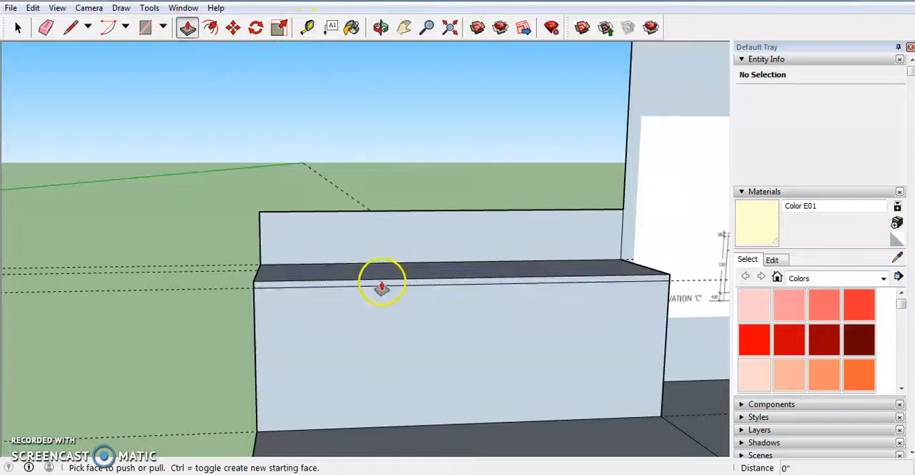
pyautogui.moveTo(381, 285); pyautogui.dragTo(396, 348)
pyautogui.write('1')
pyautogui.press('Return')
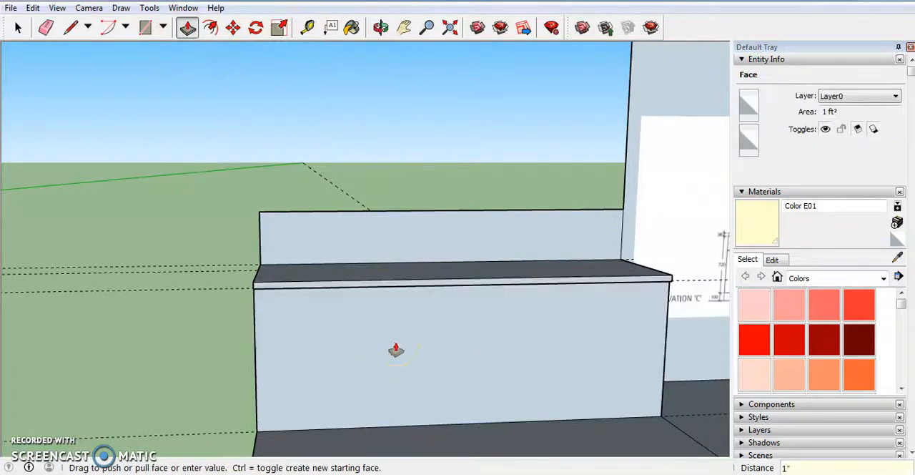
pyautogui.press('super')
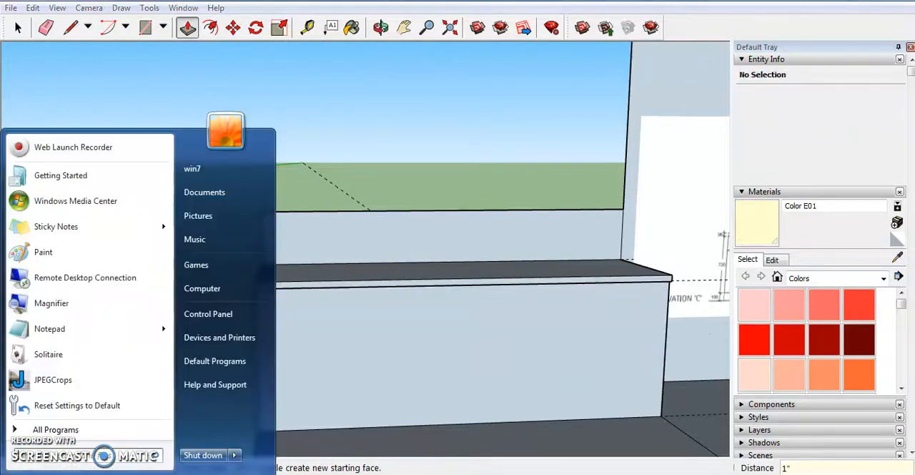
# - Draw a line across the block's left end face, from the countertop overhang's underside to the back edge, level with the 1.5" guide
pyautogui.press('Escape')
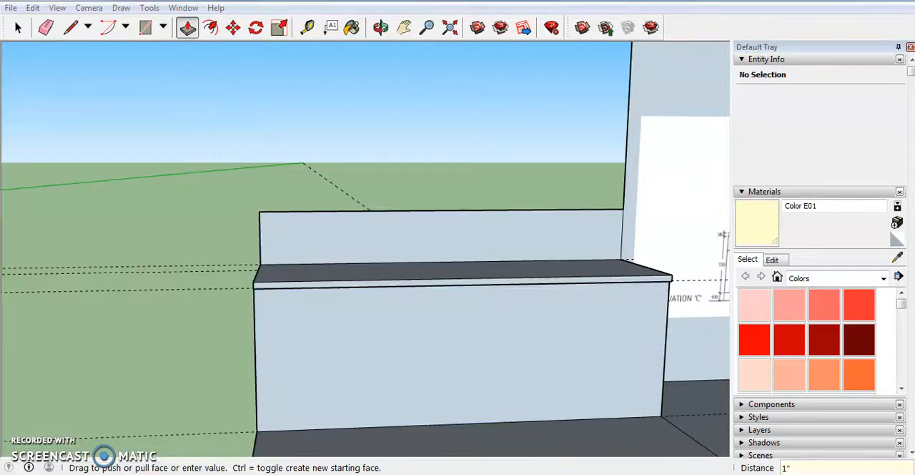
pyautogui.moveTo(489, 356); pyautogui.dragTo(401, 309, button='middle')
pyautogui.click(68, 24)
pyautogui.scroll(3, 382, 322)
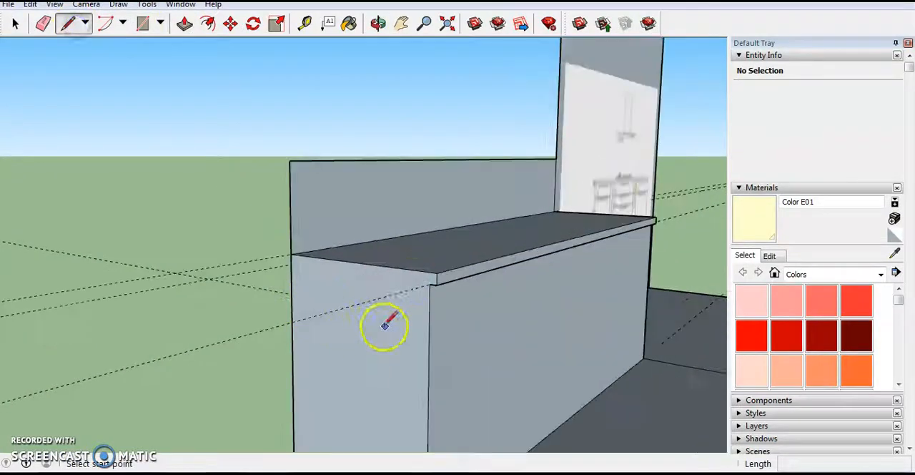
pyautogui.scroll(3, 434, 315)
pyautogui.click(443, 306)
pyautogui.click(172, 261)
pyautogui.middleClick(388, 295)
pyautogui.moveTo(388, 295); pyautogui.dragTo(184, 300, button='middle')
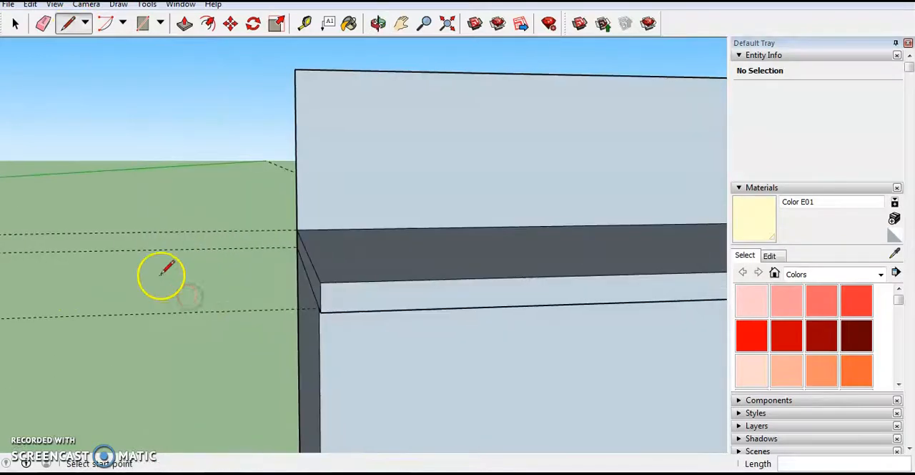
# - Draw the matching countertop line across the block's right end face, from the overhang's underside to the back edge
pyautogui.scroll(-4, 474, 299)
pyautogui.scroll(-5, 425, 245)
pyautogui.moveTo(425, 245); pyautogui.dragTo(366, 294, button='middle')
pyautogui.scroll(-4, 366, 294)
pyautogui.scroll(10, 501, 302)
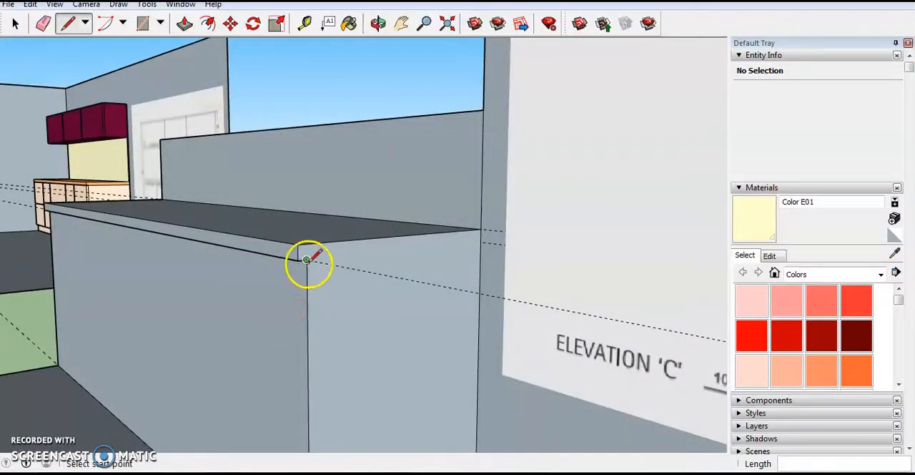
pyautogui.click(482, 243)
# - Delete all guide lines from the model
pyautogui.moveTo(326, 282); pyautogui.dragTo(533, 283, button='middle')
pyautogui.scroll(-5, 537, 277)
pyautogui.scroll(4, 400, 287)
pyautogui.moveTo(400, 286)
pyautogui.mouseDown(button='middle')
pyautogui.moveTo(438, 312)
pyautogui.moveTo(427, 348)
pyautogui.moveTo(384, 329)
pyautogui.moveTo(391, 318)
pyautogui.mouseUp(button='middle')
pyautogui.press('l')
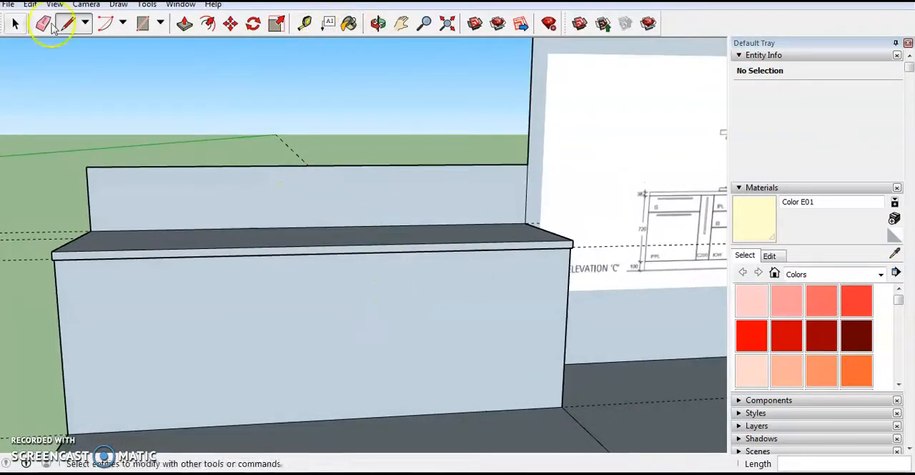
pyautogui.click(30, 4)
pyautogui.click(86, 128)
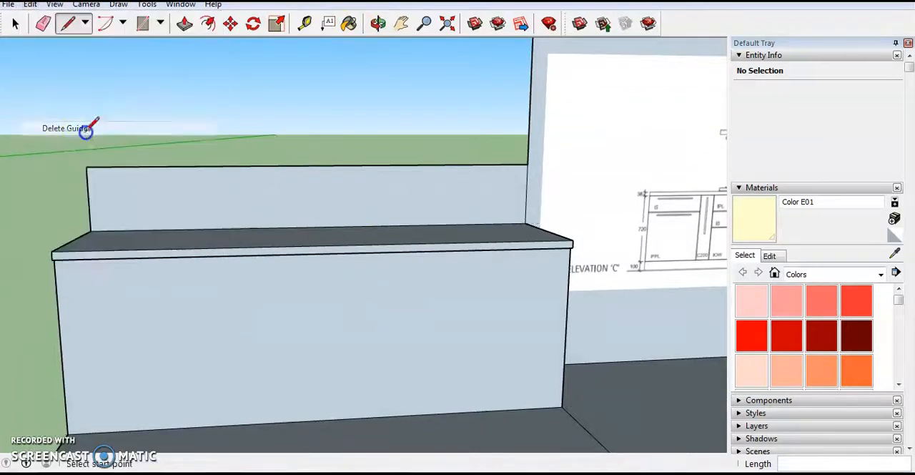
pyautogui.click(304, 25)
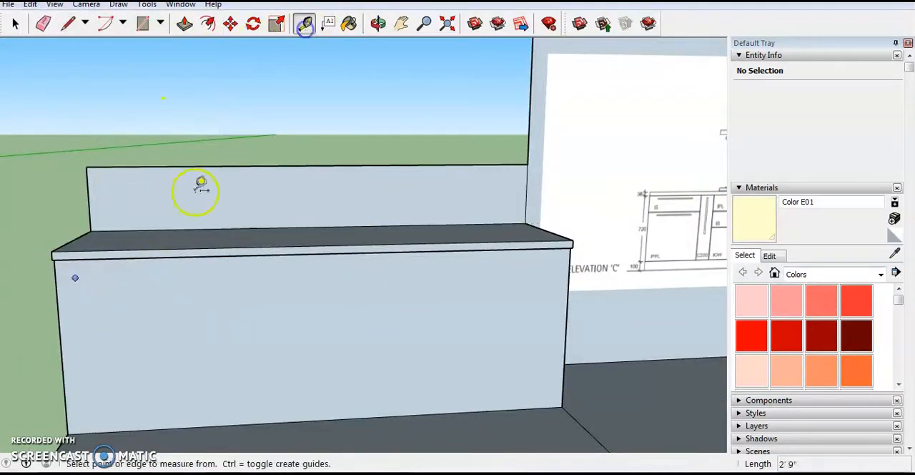
pyautogui.click(62, 321)
pyautogui.click(299, 315)
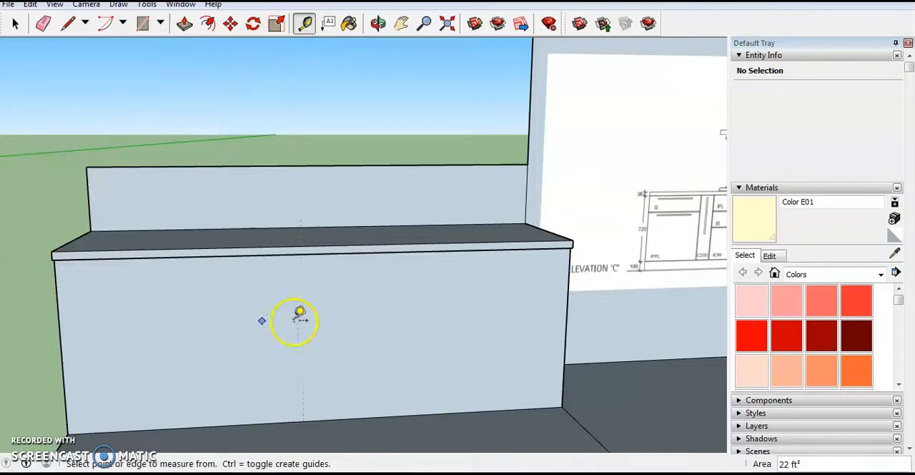
# - Examine the hob run's cabinet widths on the floor plan and convert the 150 mm width to inches in Calculator
pyautogui.scroll(-3, 206, 326)
pyautogui.scroll(5, 597, 269)
pyautogui.moveTo(477, 288); pyautogui.dragTo(437, 289, button='middle')
pyautogui.scroll(-4, 437, 288)
pyautogui.scroll(-5, 589, 272)
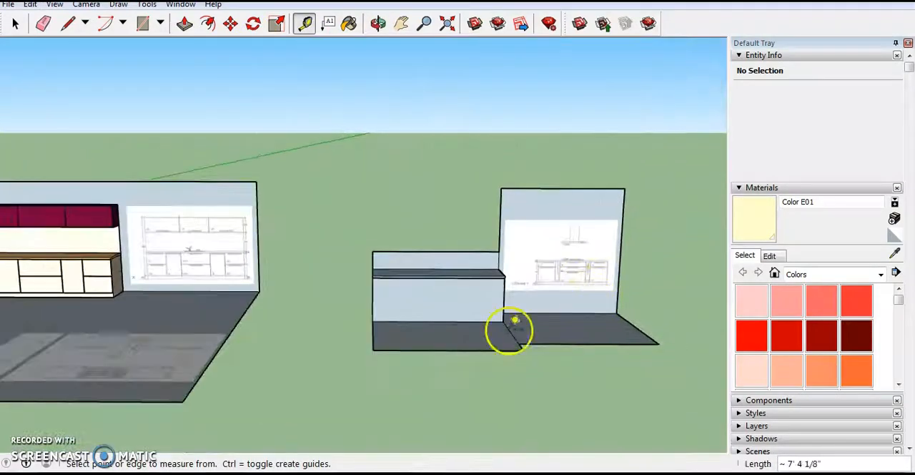
pyautogui.scroll(2, 65, 376)
pyautogui.moveTo(66, 375); pyautogui.dragTo(228, 279, button='middle')
pyautogui.scroll(-4, 229, 272)
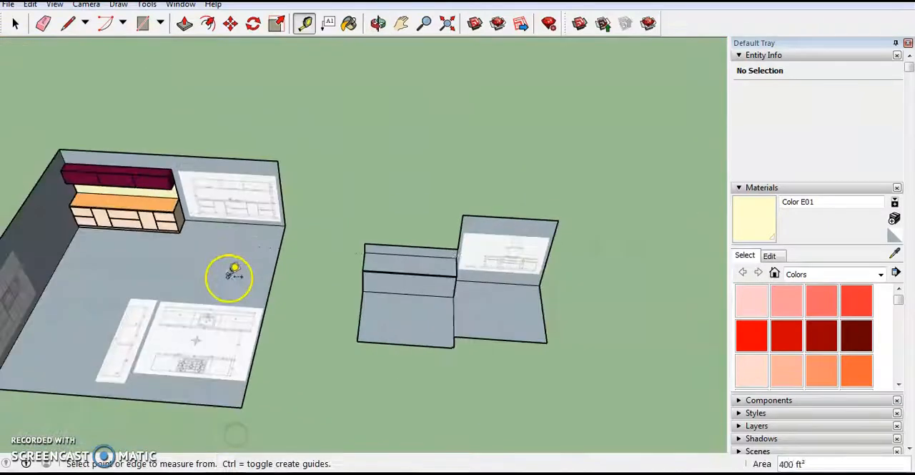
pyautogui.scroll(5, 184, 388)
pyautogui.scroll(10, 183, 386)
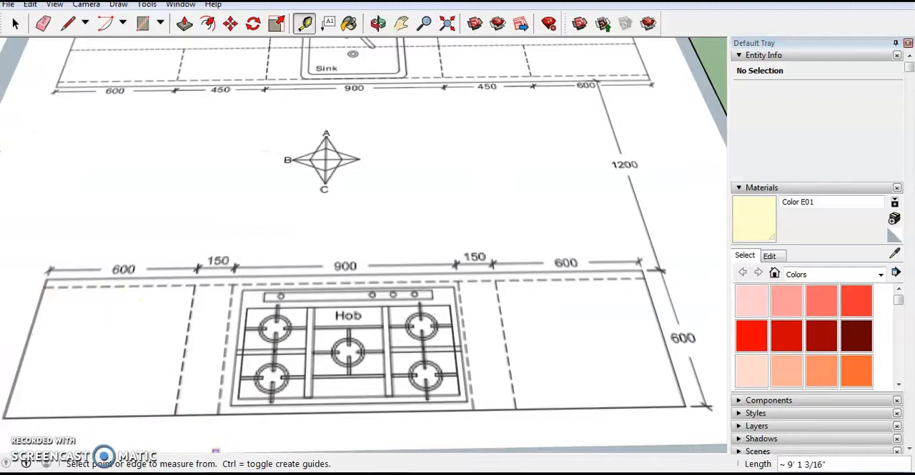
pyautogui.click(217, 472)
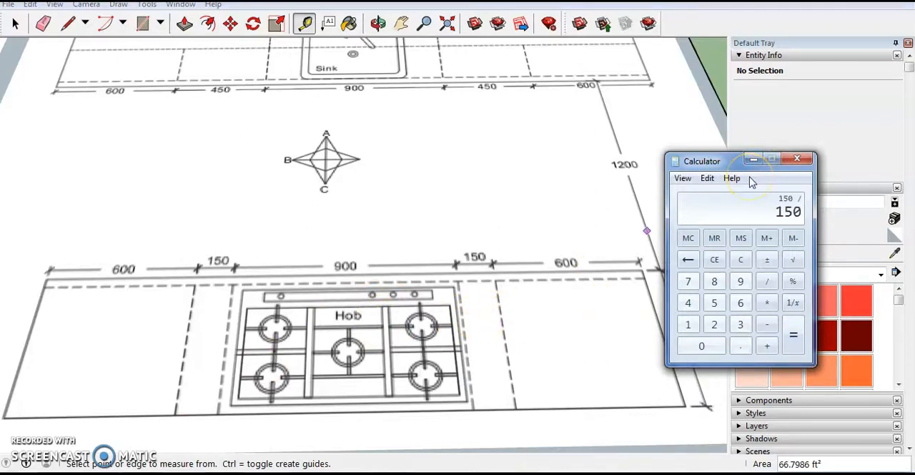
pyautogui.click(753, 165)
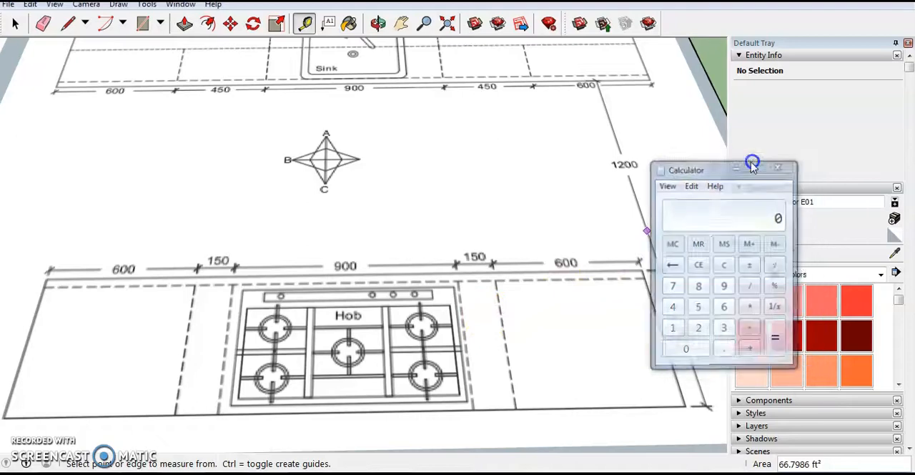
# - Place vertical guides on the island block's front face, 2' from its left edge and a further 6" beyond that
pyautogui.scroll(-6, 174, 251)
pyautogui.scroll(2, 594, 115)
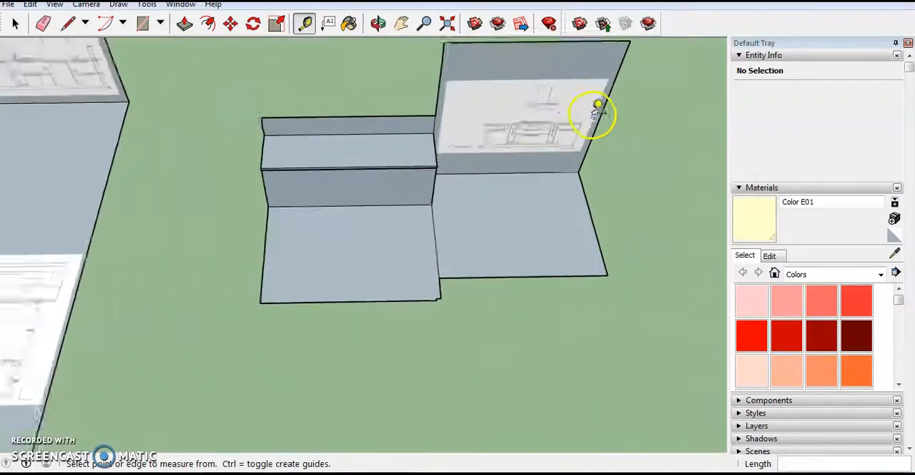
pyautogui.scroll(3, 145, 241)
pyautogui.moveTo(338, 258); pyautogui.dragTo(438, 68, button='middle')
pyautogui.scroll(2, 511, 108)
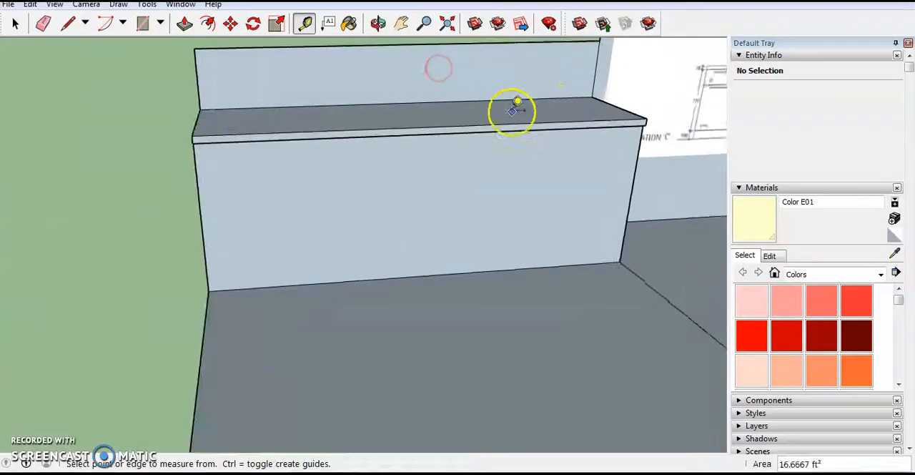
pyautogui.click(198, 185)
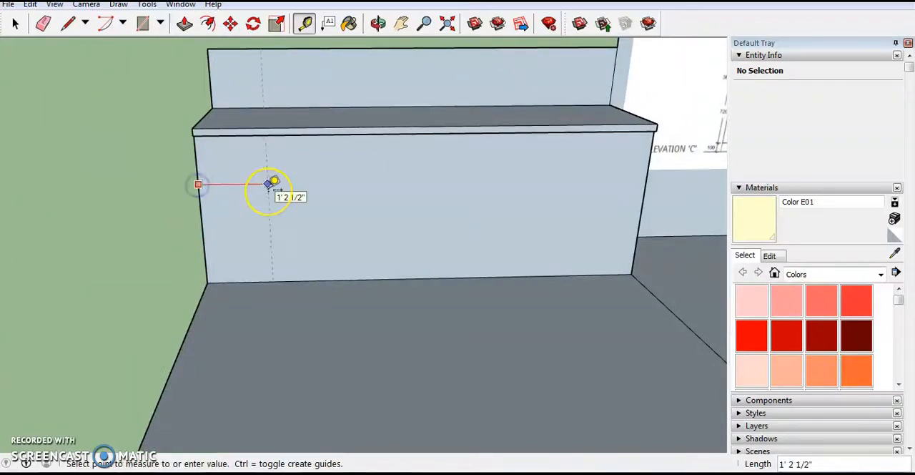
pyautogui.scroll(1, 273, 186)
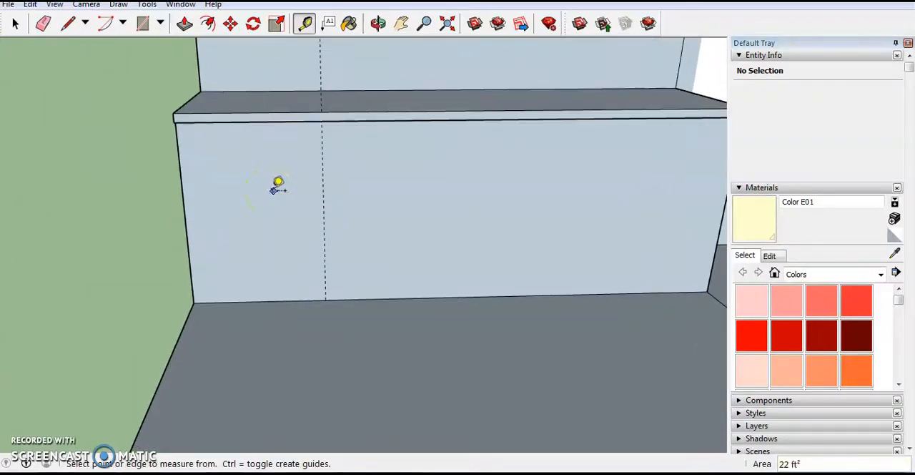
pyautogui.click(323, 192)
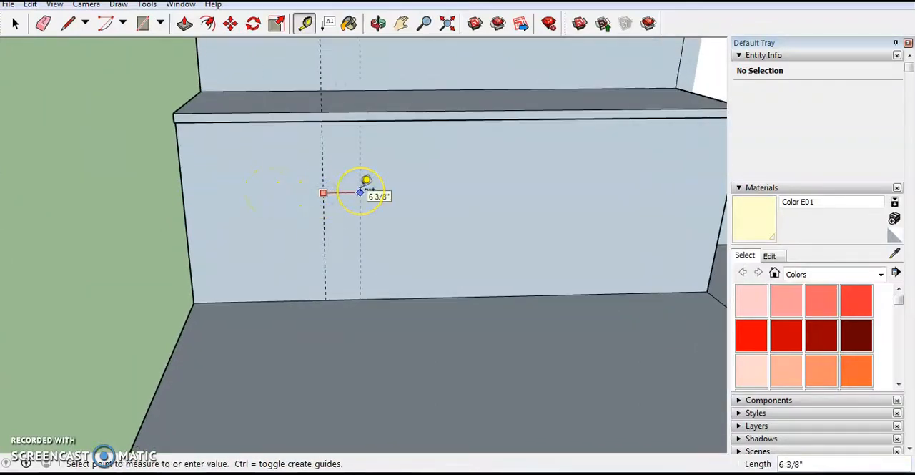
# - Check the hob section's width on the floor plan and consult Calculator for its conversion
pyautogui.scroll(-7, 429, 170)
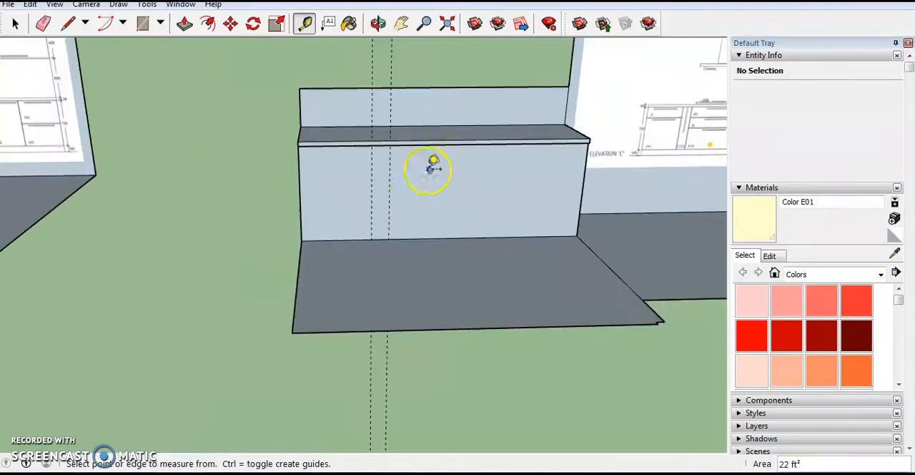
pyautogui.scroll(4, 338, 245)
pyautogui.moveTo(339, 244)
pyautogui.mouseDown(button='middle')
pyautogui.moveTo(348, 245)
pyautogui.moveTo(342, 263)
pyautogui.mouseUp(button='middle')
pyautogui.scroll(6, 322, 281)
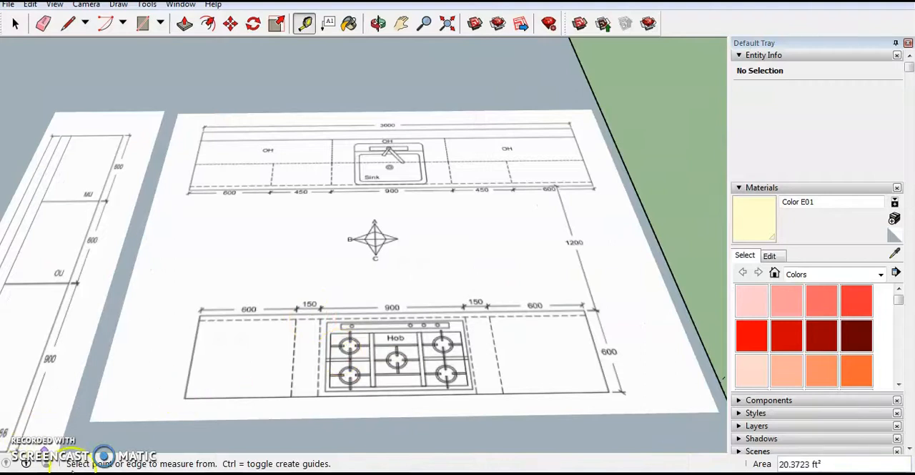
pyautogui.click(57, 473)
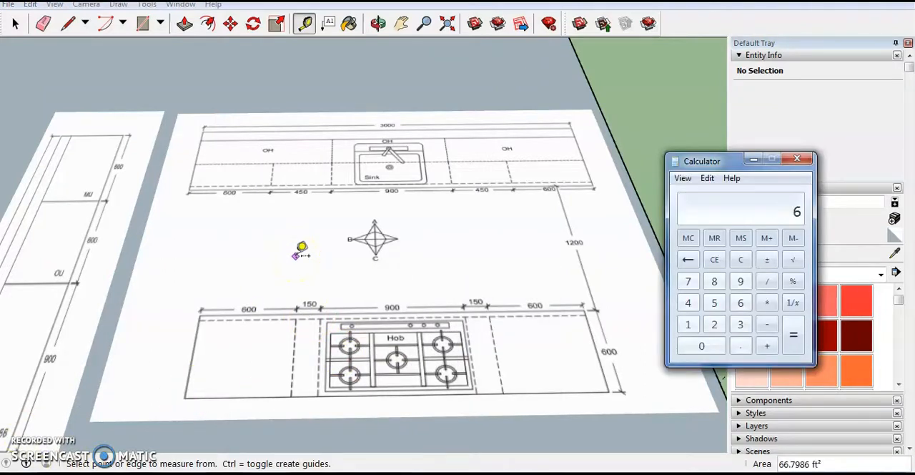
pyautogui.click(756, 161)
# - Place two more vertical guides on the front face, 3' past the second guide and a further 6" beyond that
pyautogui.scroll(-10, 337, 241)
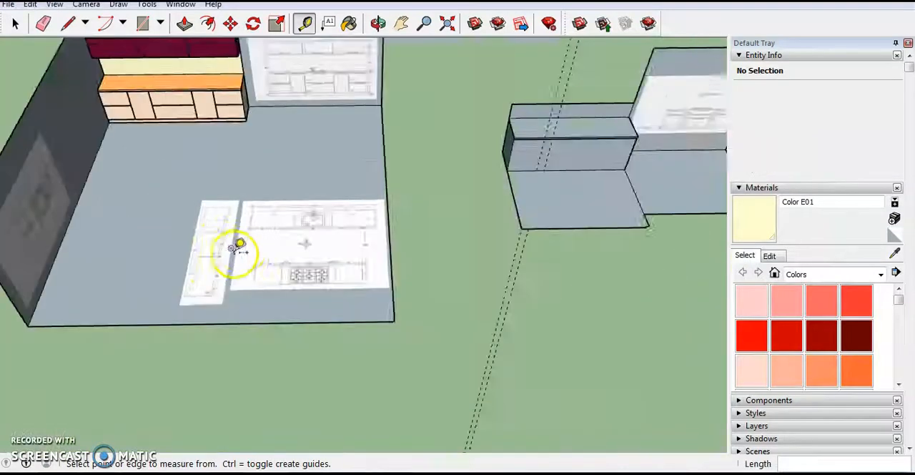
pyautogui.scroll(5, 385, 261)
pyautogui.scroll(5, 385, 261)
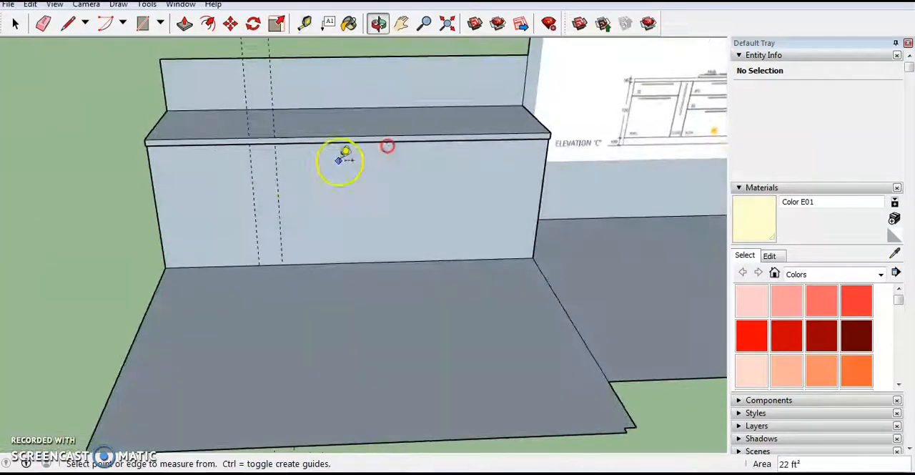
pyautogui.click(279, 177)
pyautogui.click(345, 176)
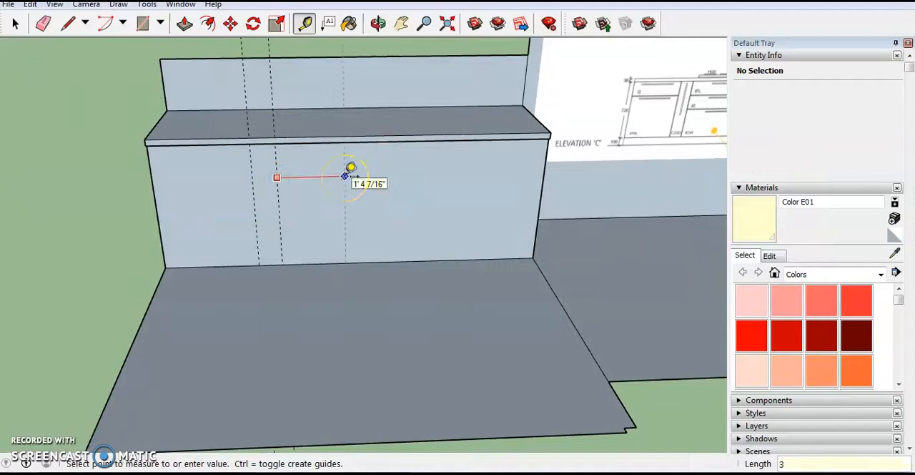
pyautogui.click(424, 173)
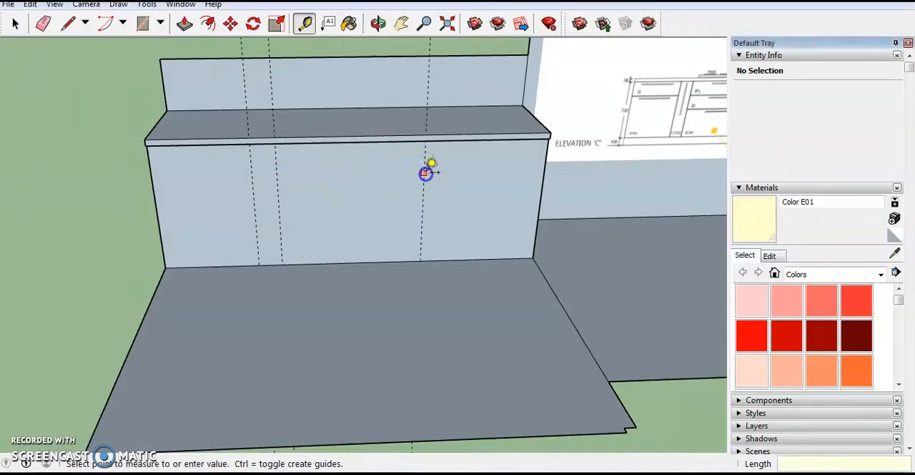
pyautogui.click(450, 172)
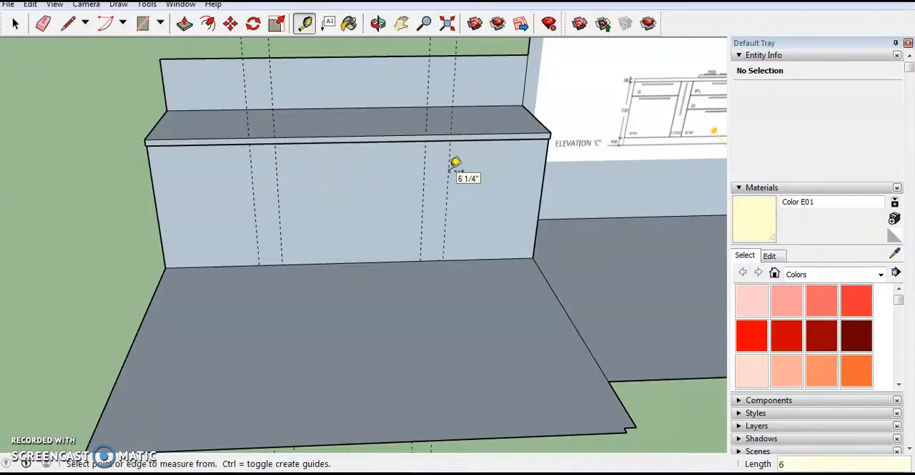
# - Place a horizontal guide 4" above the bottom edge of the block's front face
pyautogui.scroll(-2, 419, 221)
pyautogui.scroll(4, 415, 205)
pyautogui.moveTo(411, 208); pyautogui.dragTo(430, 198, button='middle')
pyautogui.scroll(-3, 517, 232)
pyautogui.moveTo(464, 233); pyautogui.dragTo(431, 204, button='middle')
pyautogui.scroll(2, 437, 203)
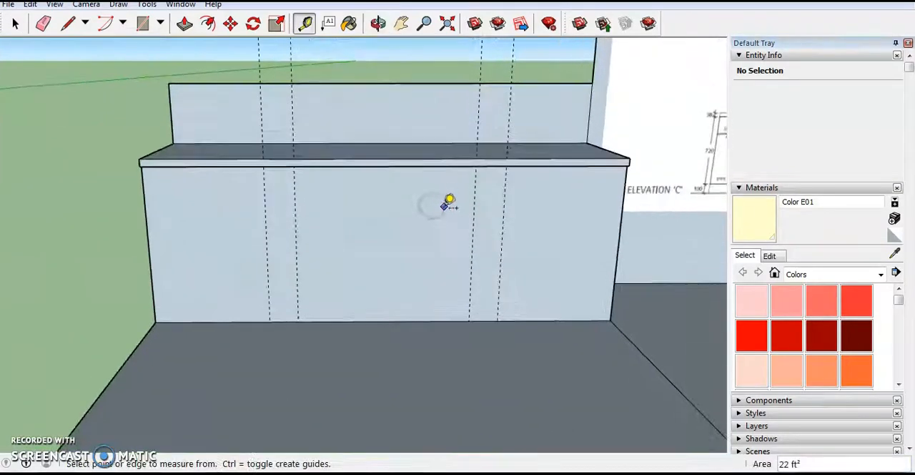
pyautogui.click(352, 321)
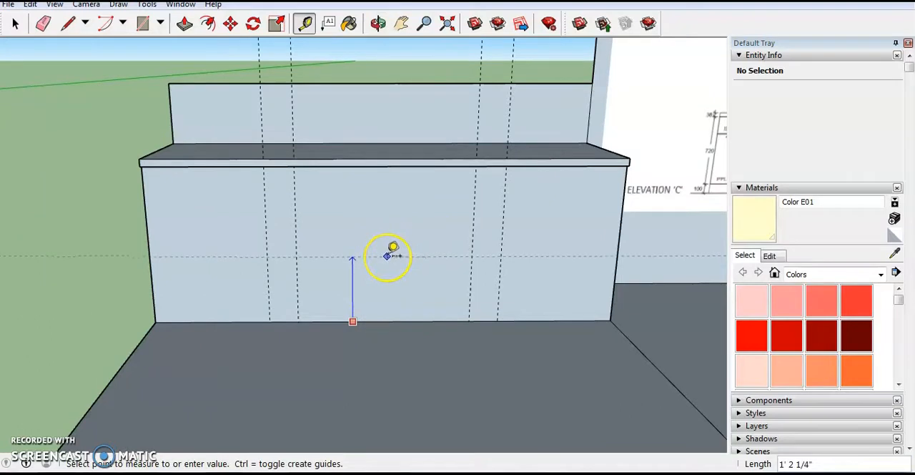
# - Draw a 4" by 8' rectangle along the bottom of the front face and Push/Pull it inward as a recessed toe kick
pyautogui.click(142, 23)
pyautogui.click(151, 303)
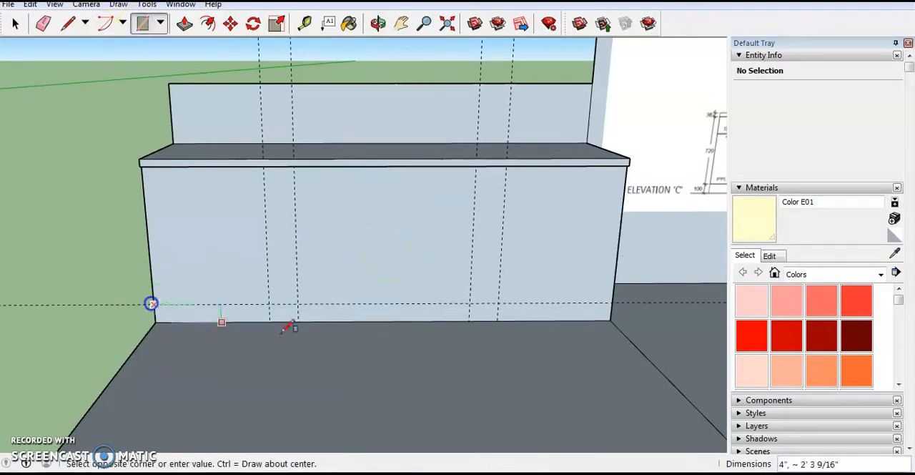
pyautogui.click(613, 322)
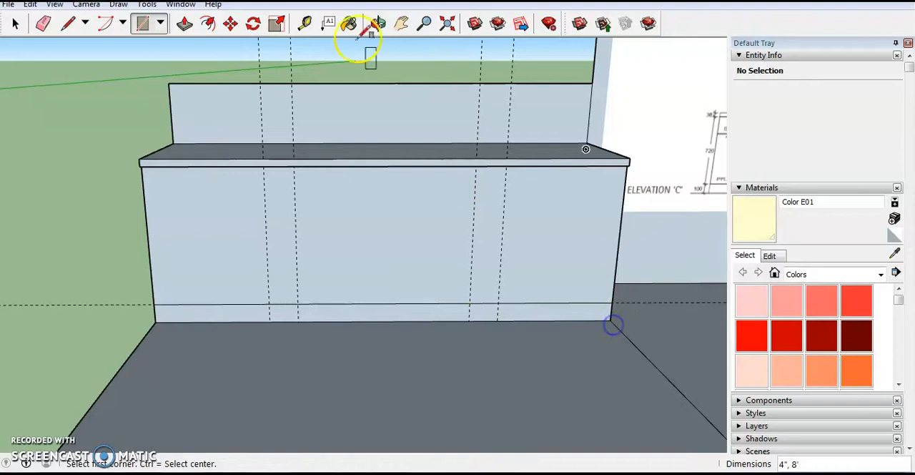
pyautogui.click(185, 25)
pyautogui.click(356, 315)
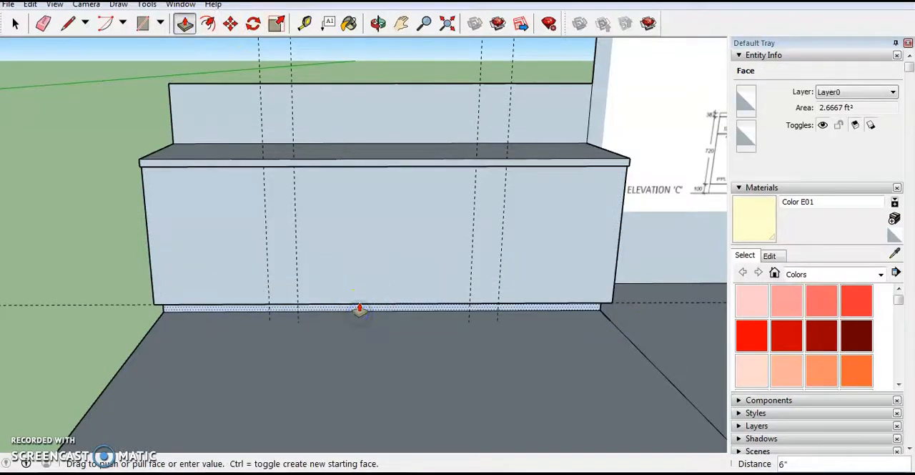
pyautogui.press('Return')
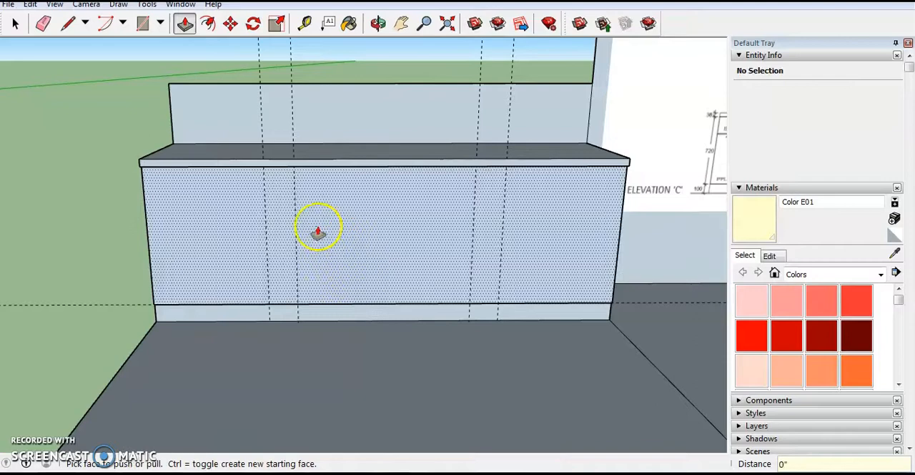
# - Draw a 2' wide rectangle on the front face from the left edge to the first vertical guide, between toe kick and countertop
pyautogui.scroll(3, 322, 248)
pyautogui.click(143, 23)
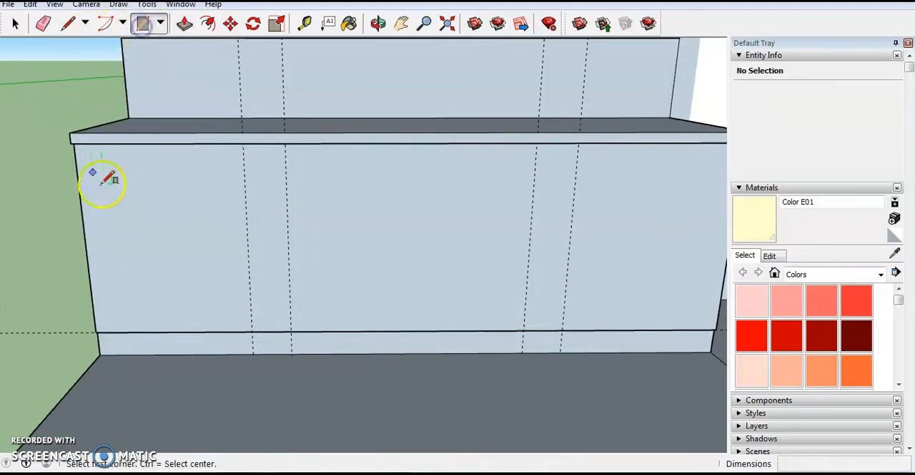
pyautogui.moveTo(96, 329); pyautogui.dragTo(261, 150, button='middle')
pyautogui.click(263, 150)
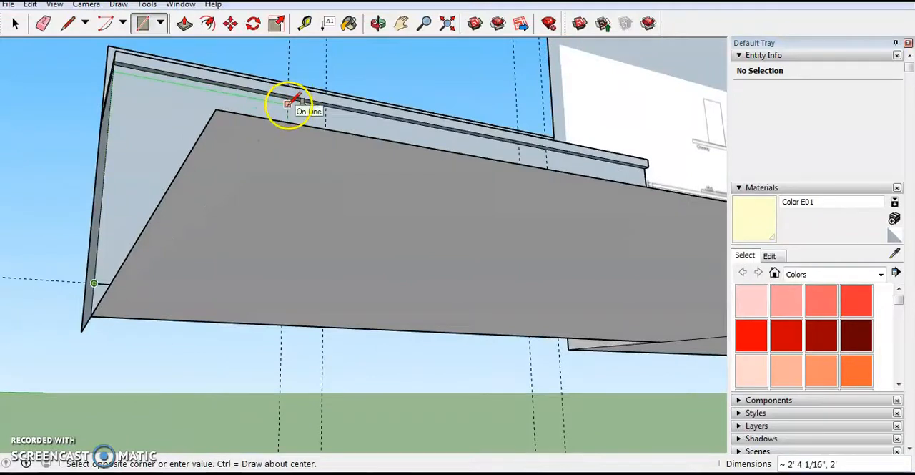
pyautogui.moveTo(289, 101); pyautogui.dragTo(248, 246, button='middle')
pyautogui.scroll(3, 248, 247)
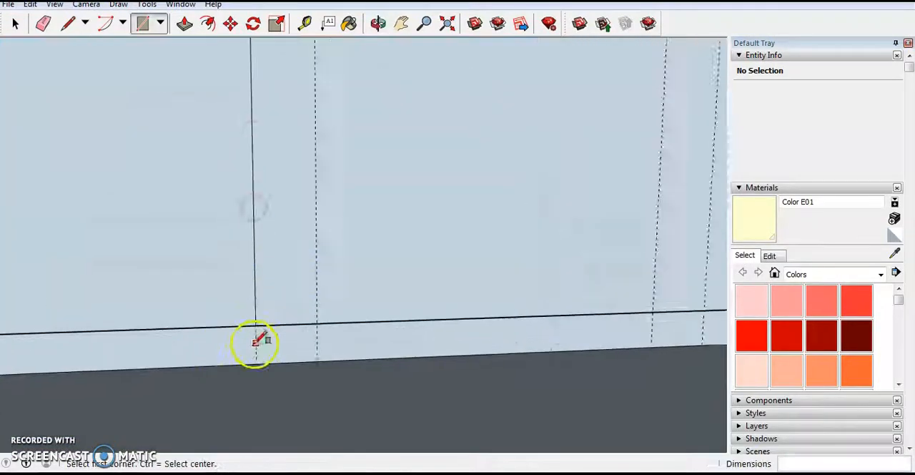
# - Draw 6" wide rectangles on the front face between the first and second and the third and fourth vertical guides, from toe kick to countertop
pyautogui.scroll(-5, 293, 318)
pyautogui.scroll(5, 327, 239)
pyautogui.moveTo(325, 164); pyautogui.dragTo(317, 91, button='middle')
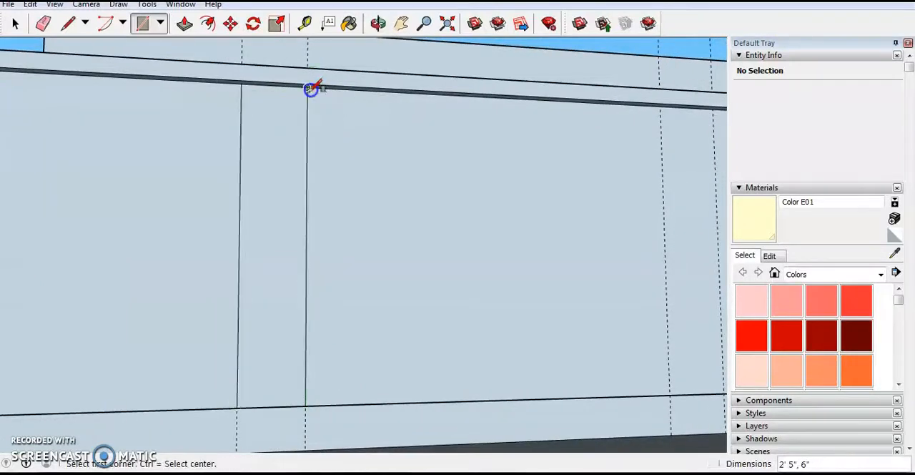
pyautogui.scroll(-5, 311, 88)
pyautogui.scroll(6, 536, 221)
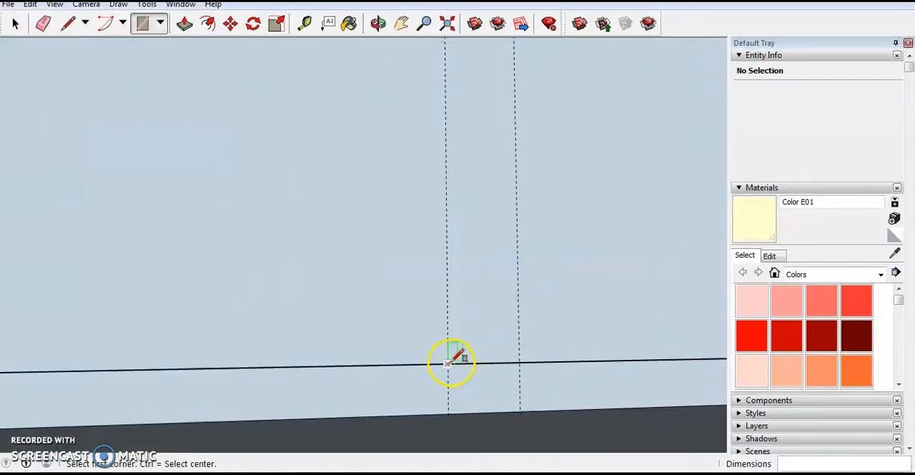
pyautogui.click(448, 363)
pyautogui.scroll(-3, 480, 253)
pyautogui.scroll(3, 489, 167)
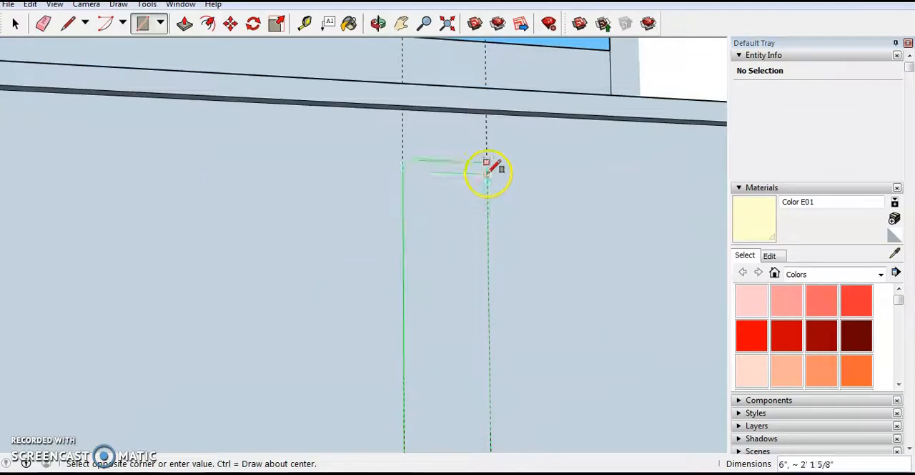
pyautogui.click(487, 113)
pyautogui.scroll(-3, 474, 136)
pyautogui.scroll(3, 403, 302)
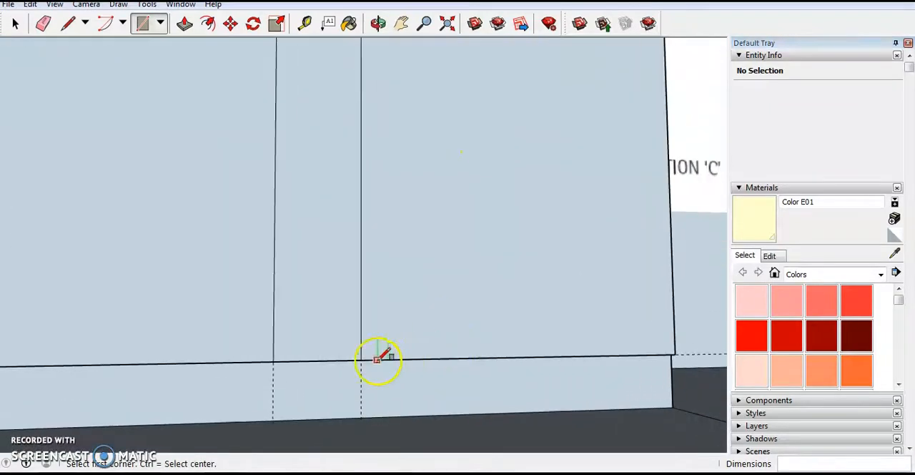
# - Delete all guides in the model, keeping the drawn divisions on the island's front face
pyautogui.scroll(-3, 578, 339)
pyautogui.moveTo(578, 339); pyautogui.dragTo(533, 350, button='middle')
pyautogui.scroll(-3, 593, 250)
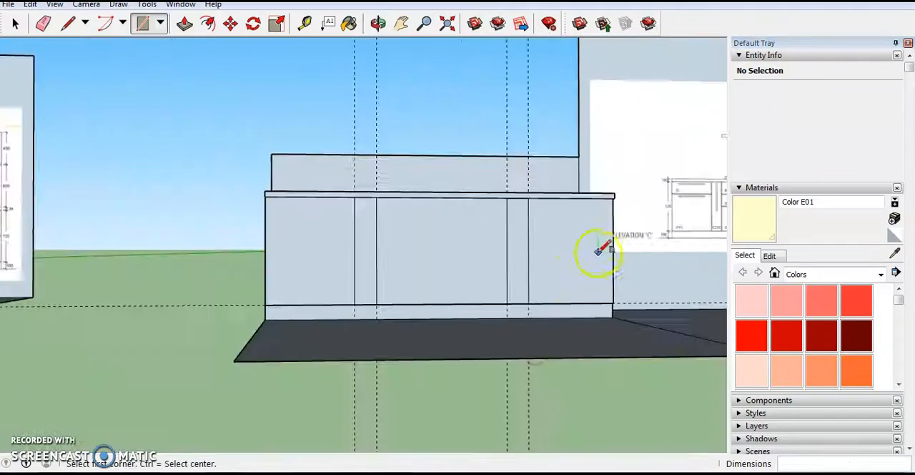
pyautogui.moveTo(593, 249); pyautogui.dragTo(510, 298, button='middle')
pyautogui.press('r')
pyautogui.scroll(3, 529, 279)
pyautogui.scroll(-2, 574, 279)
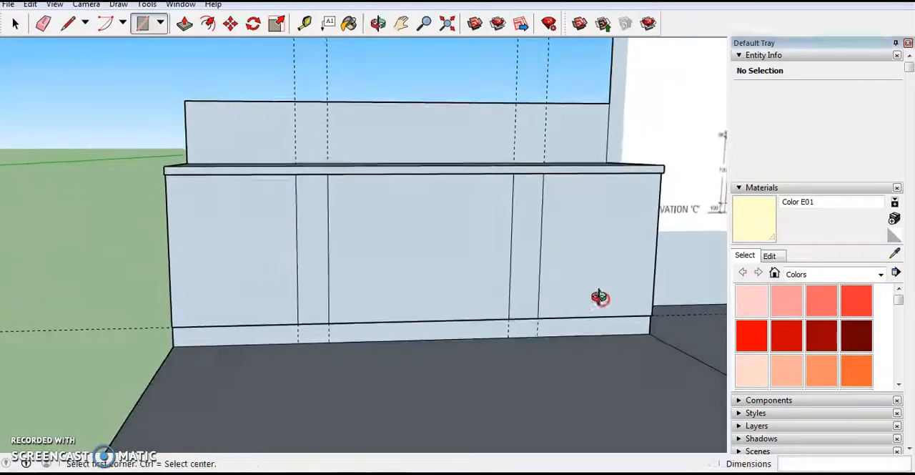
pyautogui.click(30, 4)
pyautogui.click(88, 136)
# - Offset the edges of all five front face sections slightly inward to form thin borders around the cabinet fronts
pyautogui.scroll(3, 361, 234)
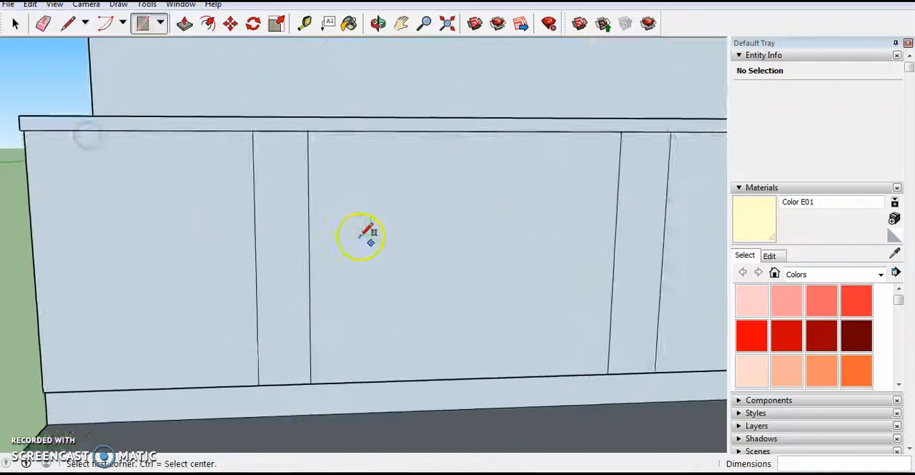
pyautogui.scroll(-3, 361, 235)
pyautogui.click(208, 23)
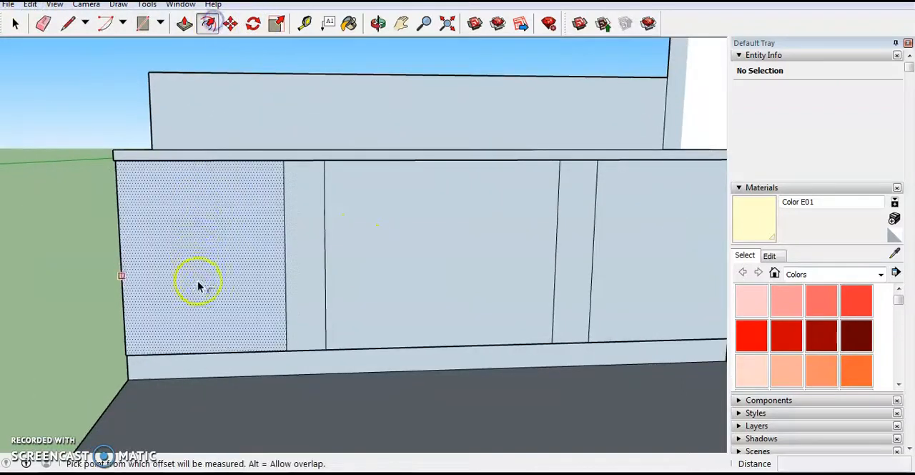
pyautogui.click(219, 296)
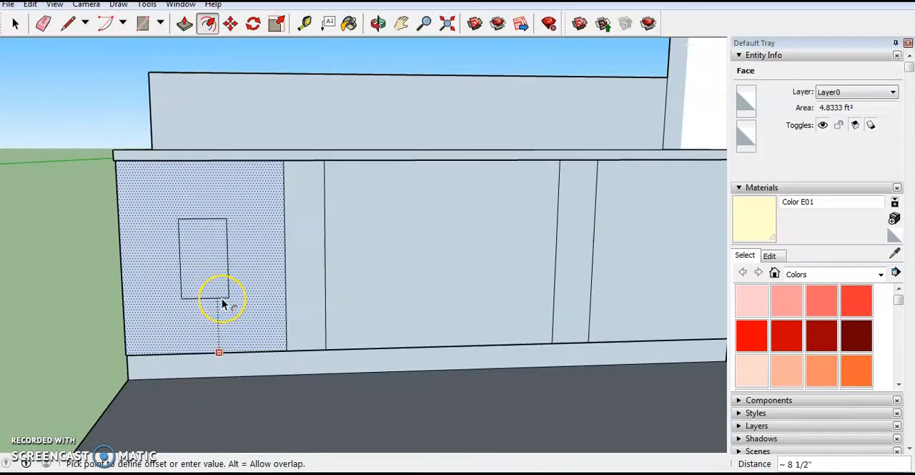
pyautogui.press('Escape')
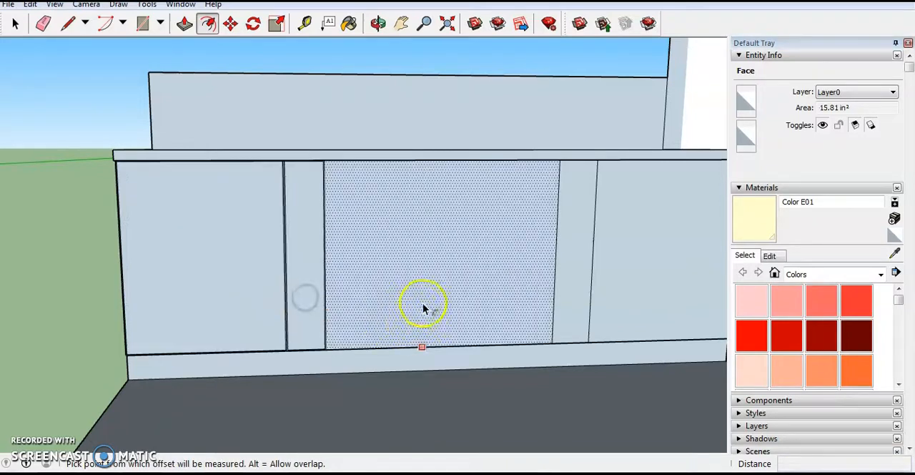
pyautogui.scroll(-4, 469, 276)
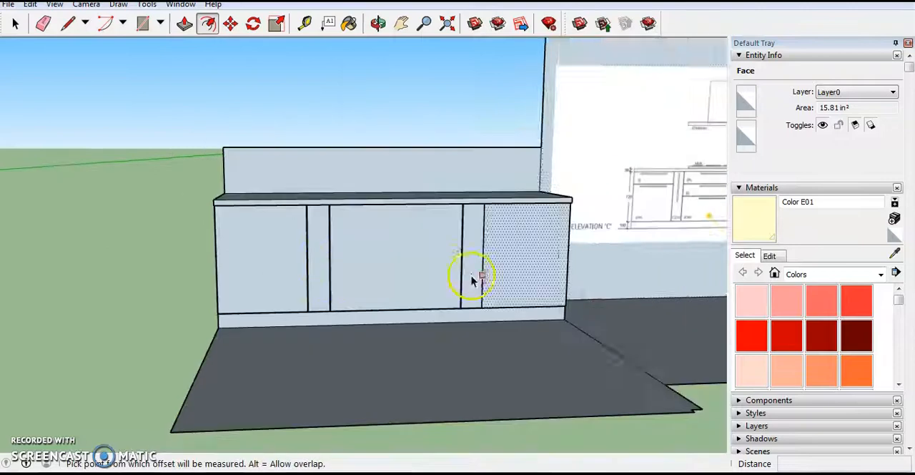
pyautogui.scroll(3, 448, 271)
pyautogui.scroll(-2, 469, 348)
pyautogui.scroll(2, 437, 344)
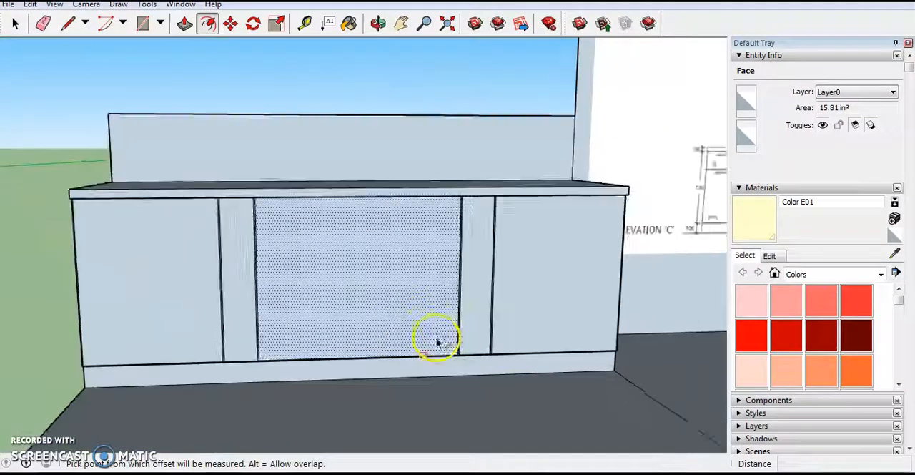
# - Examine the kitchen reference photo on the back wall of the first model for the island's appearance and finishes
pyautogui.scroll(-2, 443, 343)
pyautogui.middleClick(448, 343)
pyautogui.scroll(-6, 599, 300)
pyautogui.scroll(-3, 615, 295)
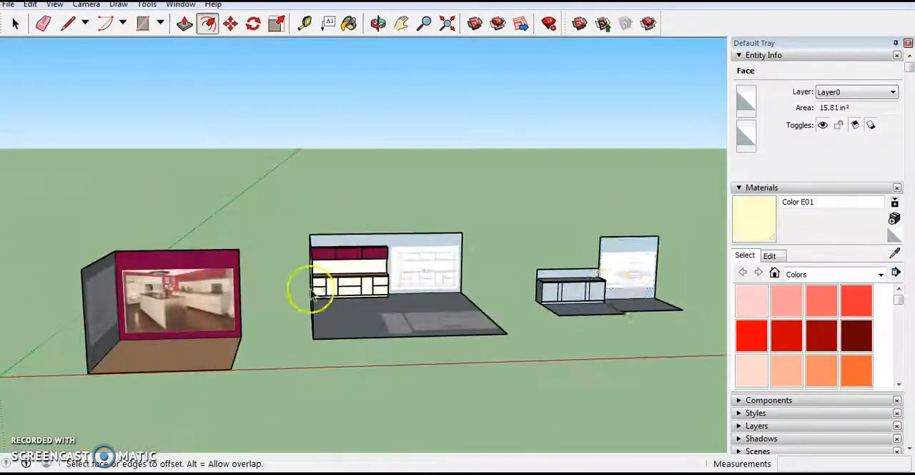
pyautogui.scroll(4, 117, 331)
pyautogui.moveTo(117, 331); pyautogui.dragTo(275, 367, button='middle')
pyautogui.moveTo(310, 332); pyautogui.dragTo(244, 327, button='middle')
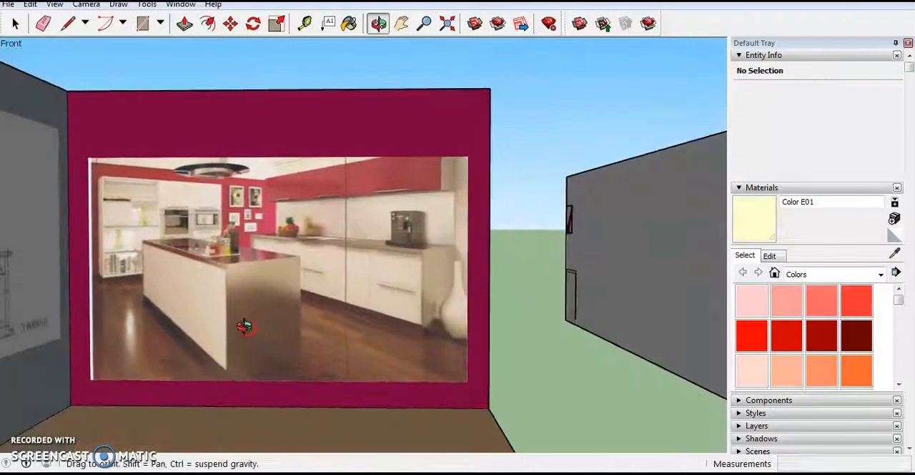
pyautogui.scroll(-8, 313, 284)
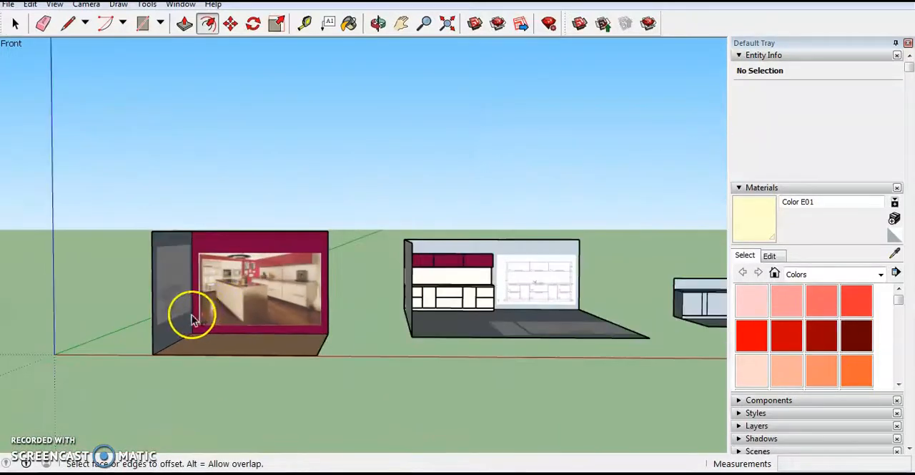
pyautogui.scroll(10, 394, 312)
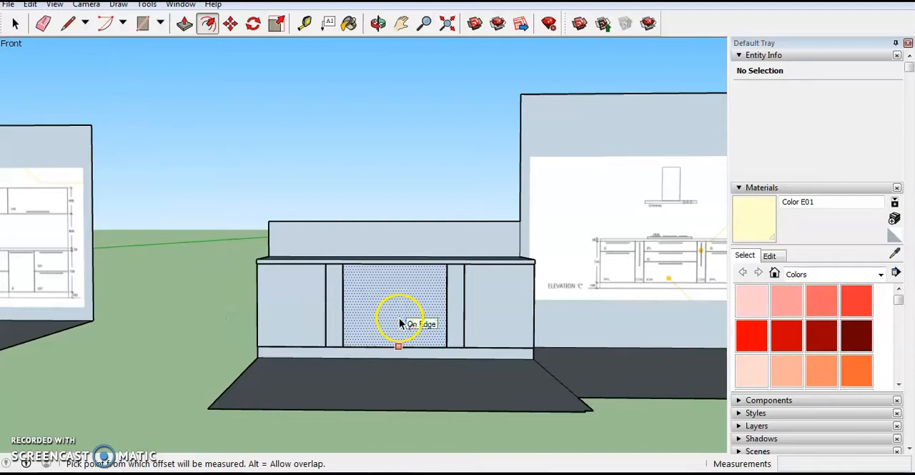
pyautogui.moveTo(408, 322)
pyautogui.mouseDown(button='middle')
pyautogui.moveTo(444, 319)
pyautogui.moveTo(409, 338)
pyautogui.mouseUp(button='middle')
pyautogui.scroll(3, 453, 309)
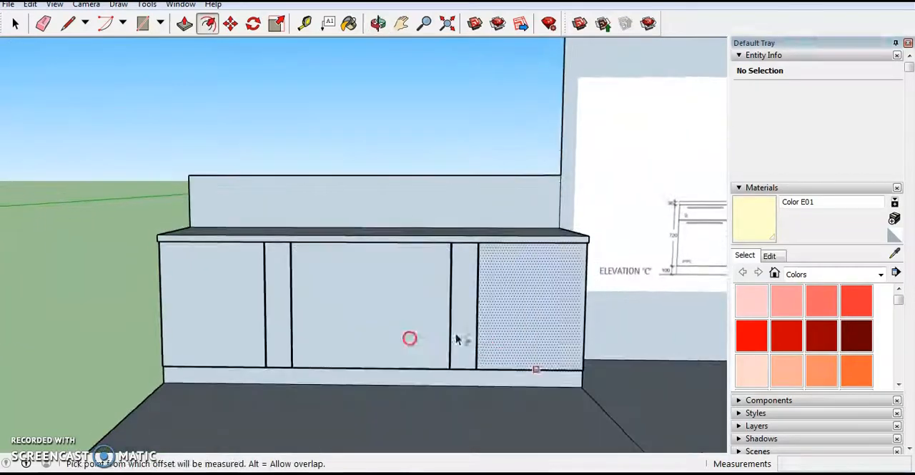
# - Paint the three wide and two narrow front panels of the island with Color C01 from the In Model materials
pyautogui.click(821, 274)
pyautogui.scroll(2, 852, 304)
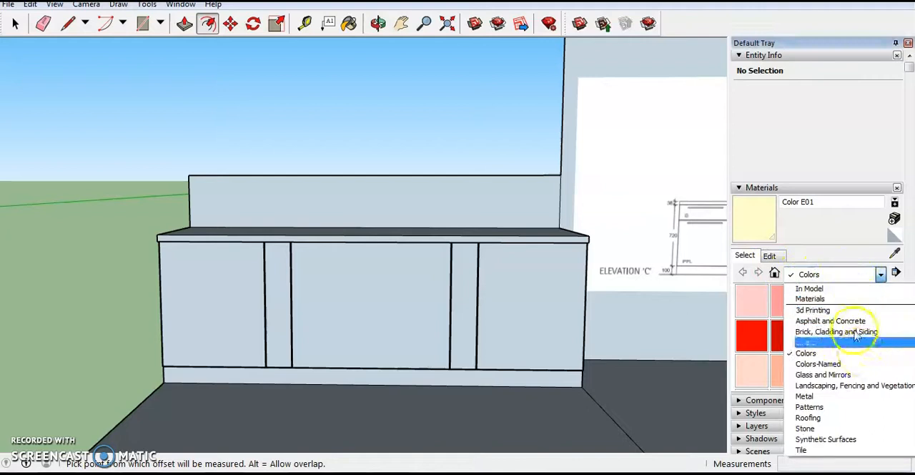
pyautogui.click(852, 289)
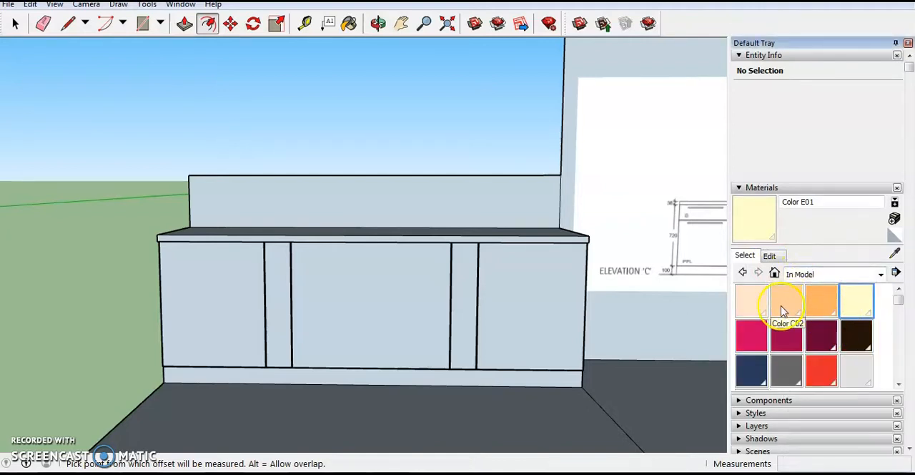
pyautogui.click(760, 300)
pyautogui.click(505, 284)
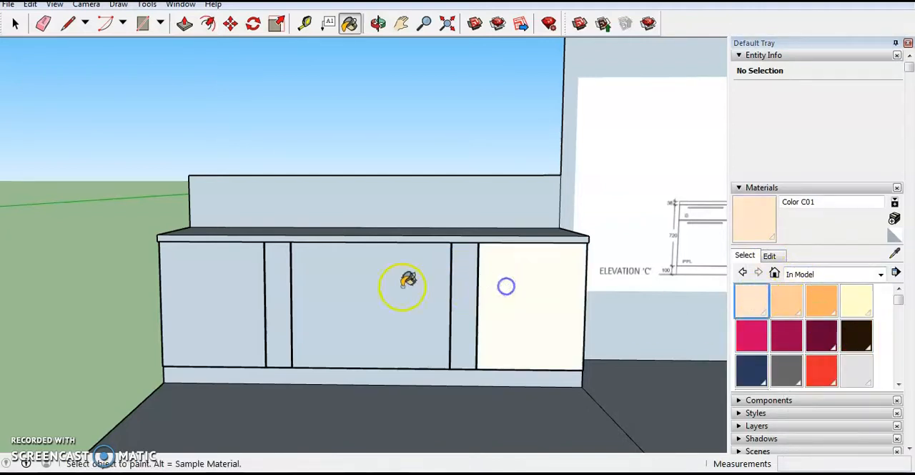
pyautogui.click(401, 286)
pyautogui.click(237, 290)
pyautogui.scroll(3, 281, 289)
pyautogui.click(279, 290)
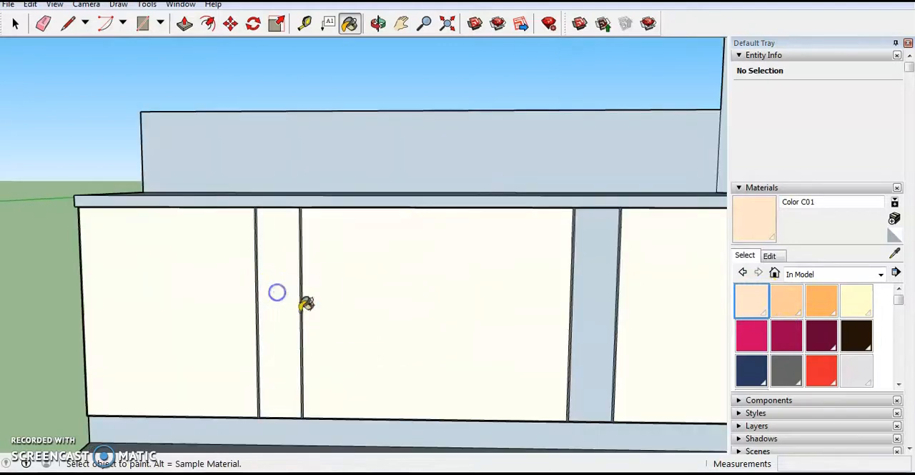
pyautogui.scroll(-2, 493, 306)
pyautogui.scroll(3, 564, 306)
pyautogui.click(571, 309)
# - Paint the thin borders around the island's front panels with Color C01
pyautogui.scroll(1, 577, 201)
pyautogui.scroll(2, 570, 205)
pyautogui.scroll(-3, 532, 437)
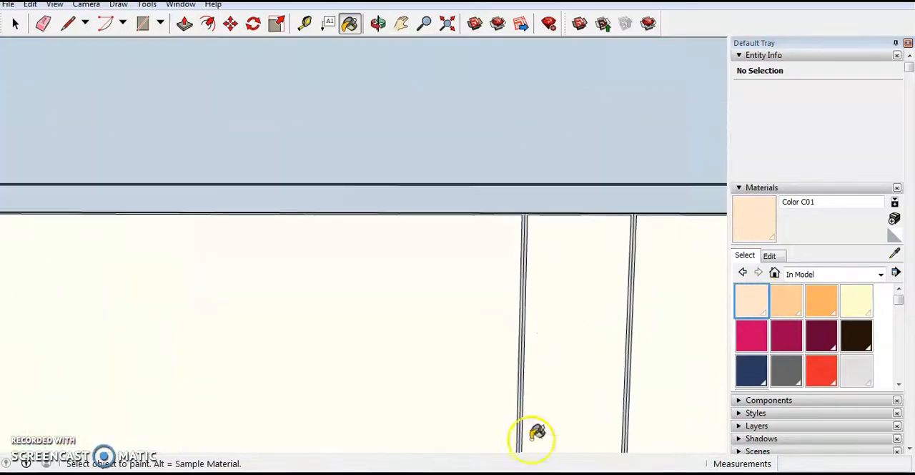
pyautogui.scroll(6, 528, 291)
pyautogui.click(517, 306)
pyautogui.scroll(-3, 519, 306)
pyautogui.scroll(3, 671, 328)
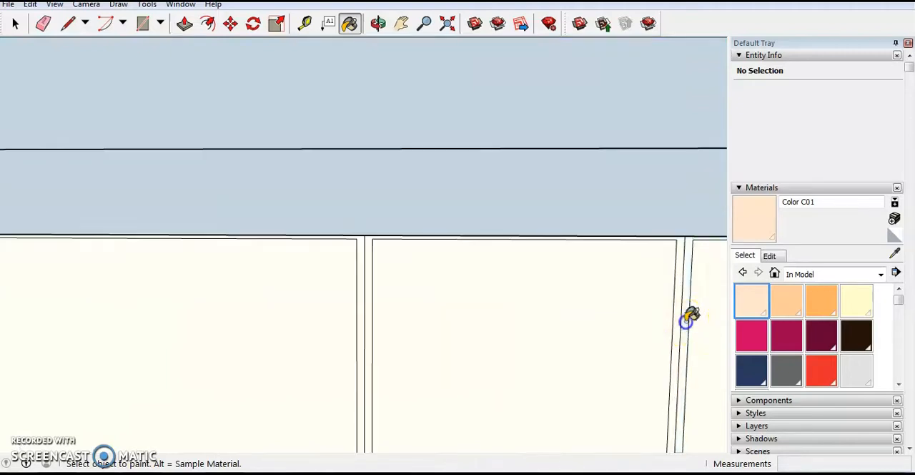
pyautogui.scroll(-3, 694, 315)
pyautogui.scroll(4, 221, 343)
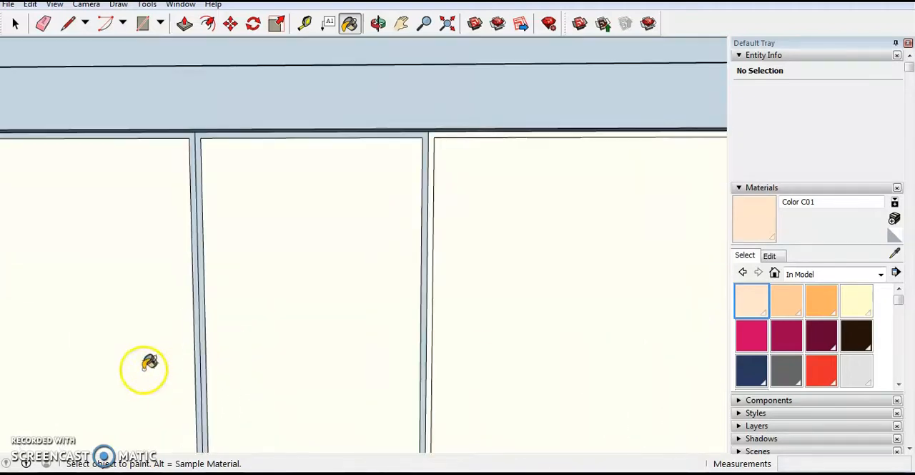
pyautogui.scroll(3, 144, 369)
pyautogui.click(237, 312)
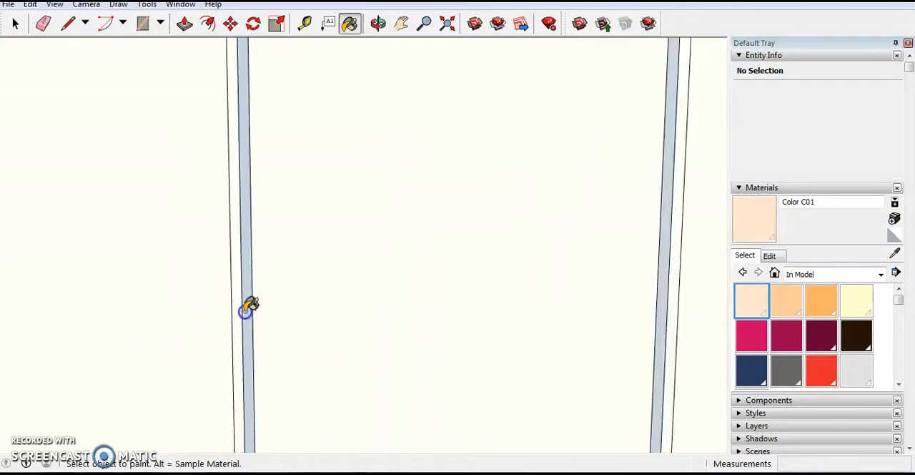
pyautogui.click(246, 308)
pyautogui.scroll(-2, 456, 344)
pyautogui.scroll(2, 516, 332)
pyautogui.scroll(-4, 572, 314)
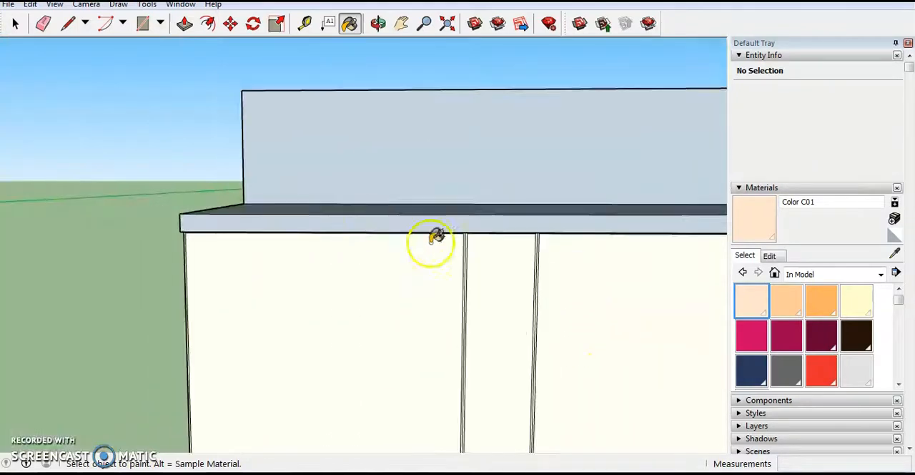
# - Push/Pull the leftmost front panel slightly outward and repeat the same extrusion on the other four front panels
pyautogui.scroll(-4, 292, 210)
pyautogui.scroll(4, 494, 332)
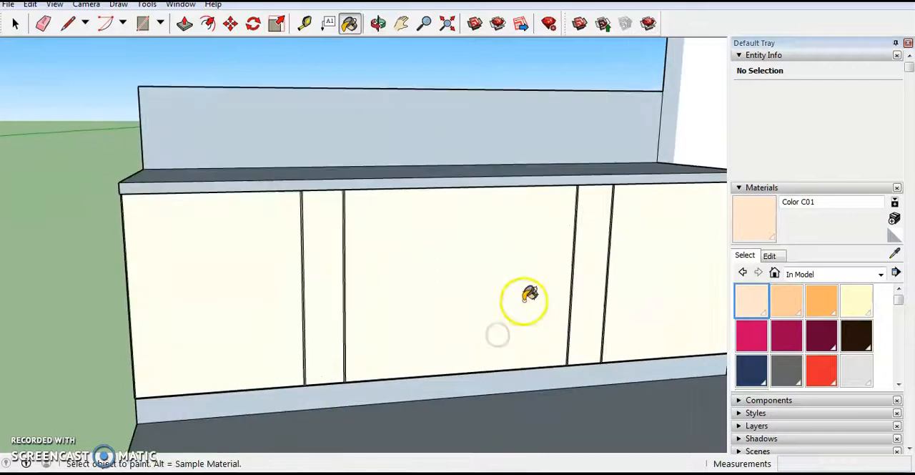
pyautogui.scroll(-4, 565, 314)
pyautogui.scroll(3, 593, 315)
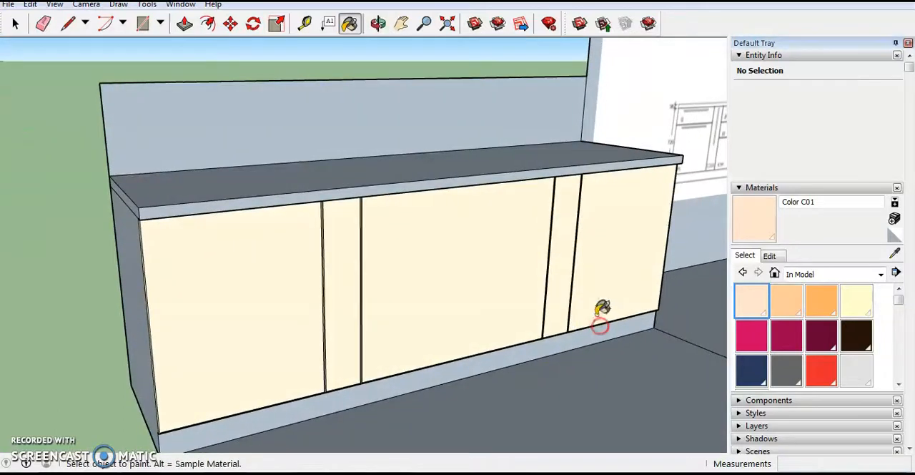
pyautogui.click(185, 23)
pyautogui.click(180, 321)
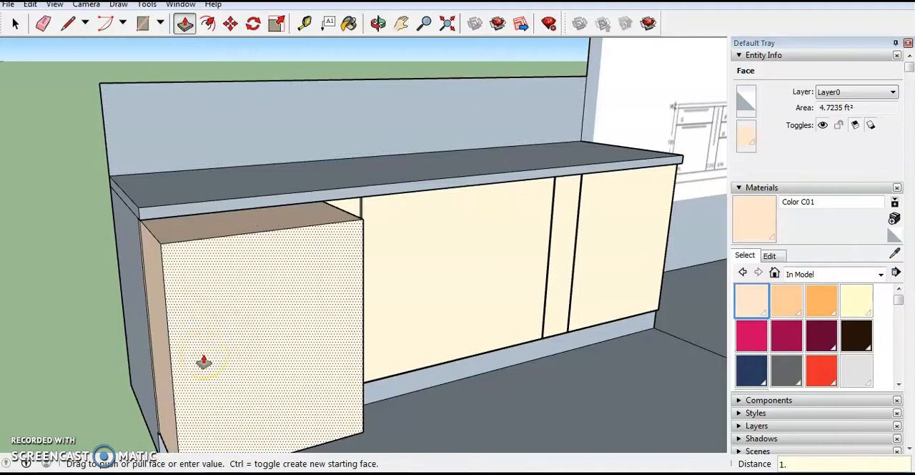
pyautogui.press('Return')
pyautogui.doubleClick(341, 299)
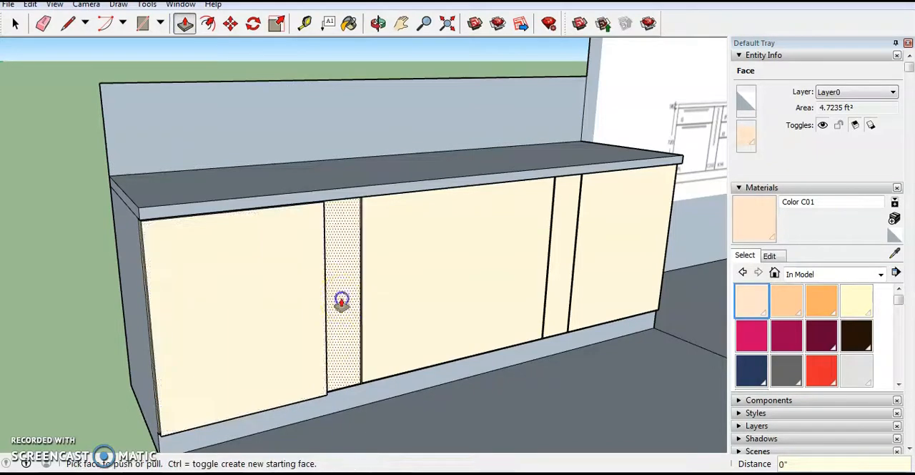
pyautogui.doubleClick(409, 303)
pyautogui.doubleClick(558, 282)
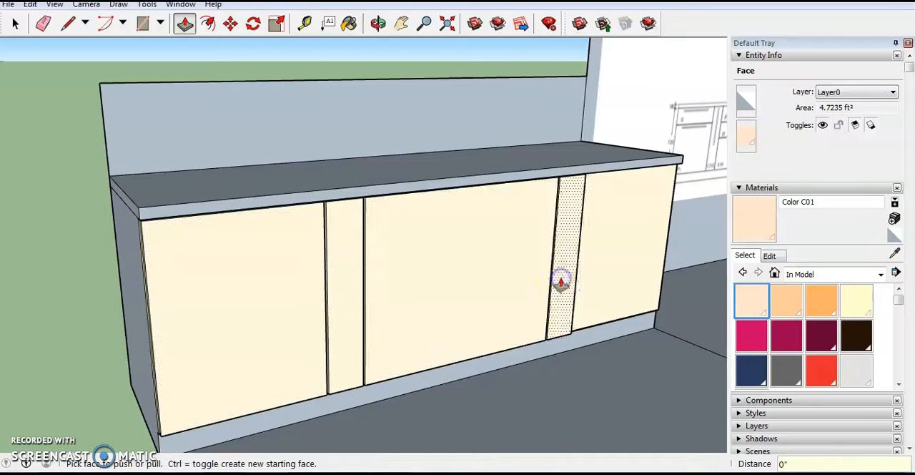
pyautogui.doubleClick(609, 270)
# - Inspect the extruded front panels, toe kick and end faces of the island from both sides
pyautogui.moveTo(547, 303); pyautogui.dragTo(651, 317, button='middle')
pyautogui.scroll(3, 482, 329)
pyautogui.scroll(5, 425, 432)
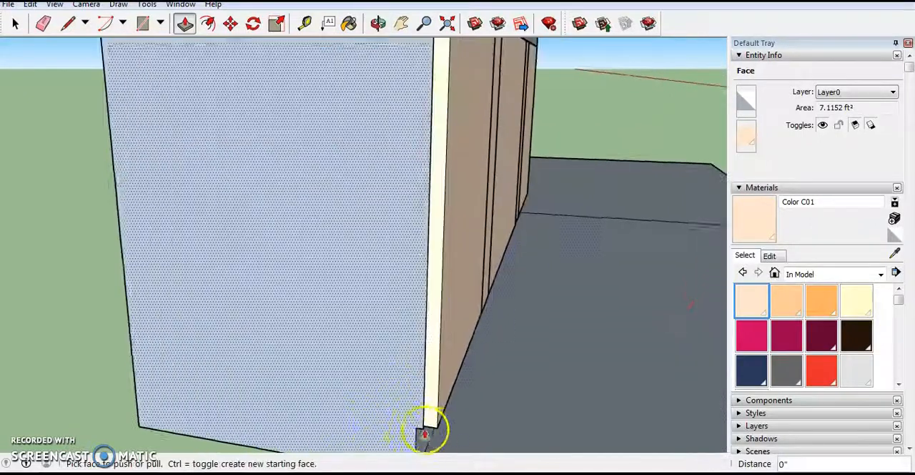
pyautogui.scroll(-3, 388, 381)
pyautogui.moveTo(408, 394); pyautogui.dragTo(284, 385, button='middle')
pyautogui.scroll(-6, 232, 381)
pyautogui.scroll(4, 447, 274)
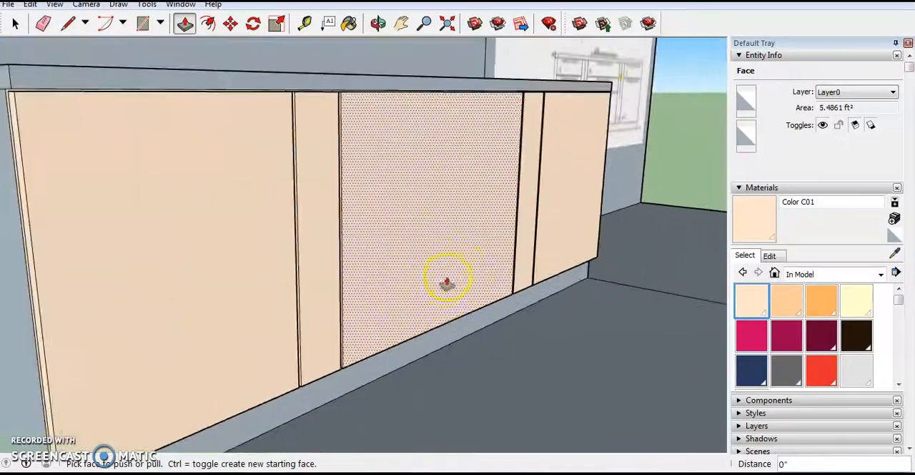
pyautogui.scroll(-2, 268, 266)
pyautogui.moveTo(268, 266); pyautogui.dragTo(106, 264, button='middle')
pyautogui.scroll(-4, 354, 265)
pyautogui.moveTo(511, 251); pyautogui.dragTo(267, 235, button='middle')
pyautogui.moveTo(355, 270); pyautogui.dragTo(562, 303, button='middle')
# - Paint one end face of the island plus the countertop's front edge, end edge and top with Color C03
pyautogui.click(823, 304)
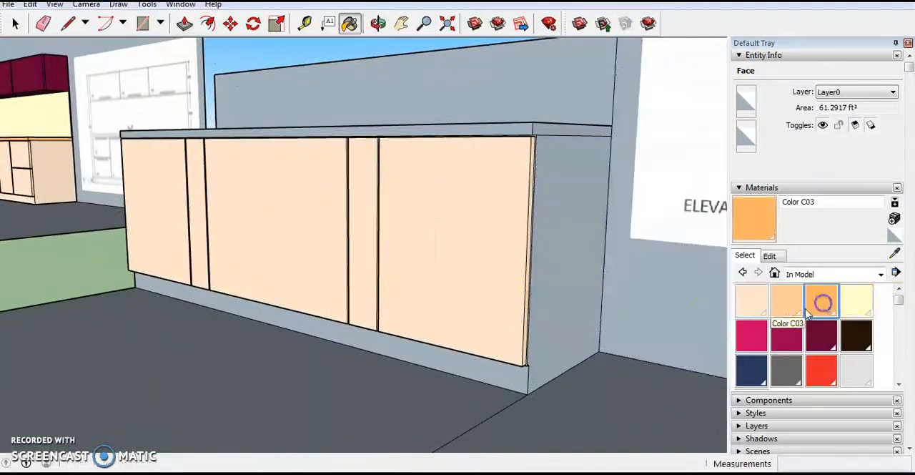
pyautogui.click(582, 253)
pyautogui.scroll(-2, 576, 383)
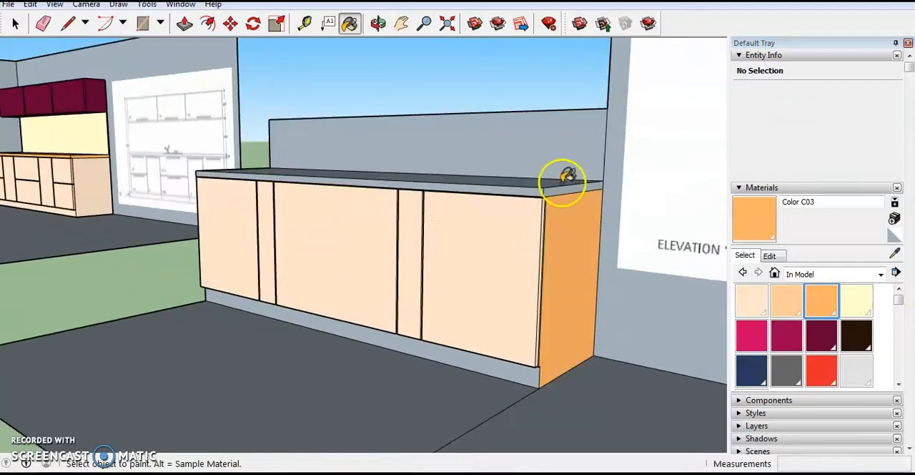
pyautogui.scroll(3, 567, 177)
pyautogui.click(526, 190)
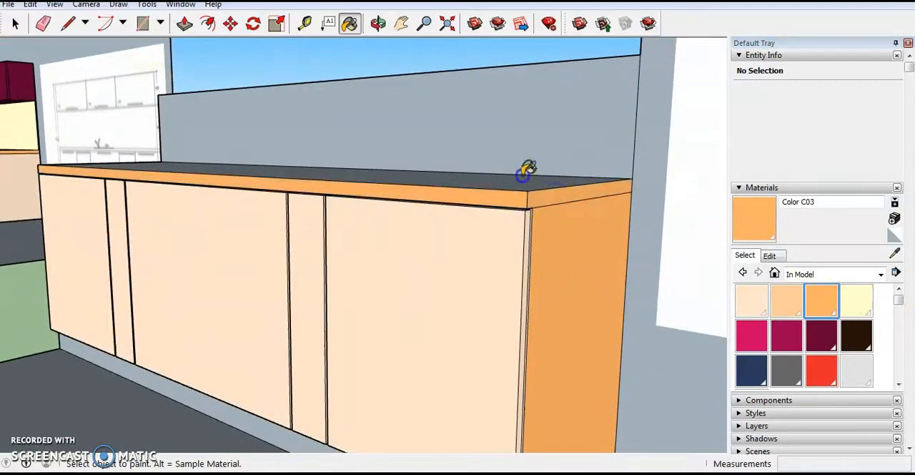
pyautogui.moveTo(522, 179); pyautogui.dragTo(623, 237, button='middle')
# - Paint the island's opposite end face and the countertop edge above it with Color C03
pyautogui.scroll(-3, 596, 227)
pyautogui.moveTo(433, 228); pyautogui.dragTo(676, 196, button='middle')
pyautogui.scroll(3, 164, 290)
pyautogui.click(180, 294)
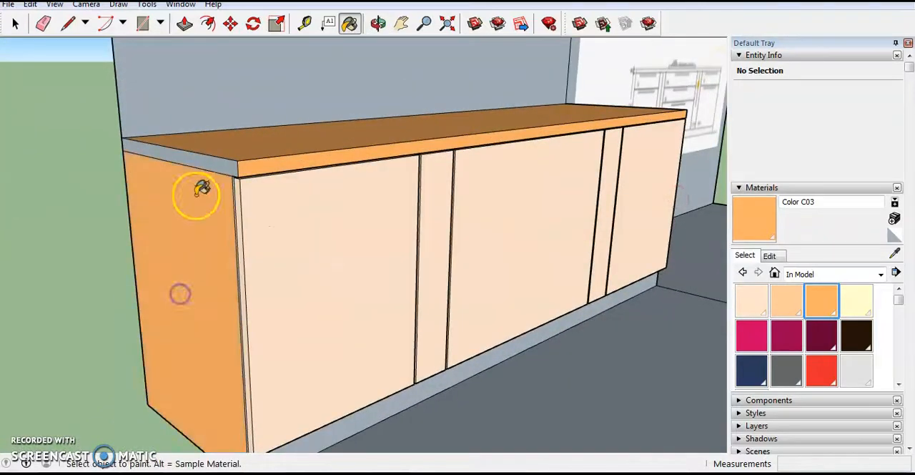
# - Erase the lines separating the countertop edge from the end panels at both ends of the island
pyautogui.click(45, 32)
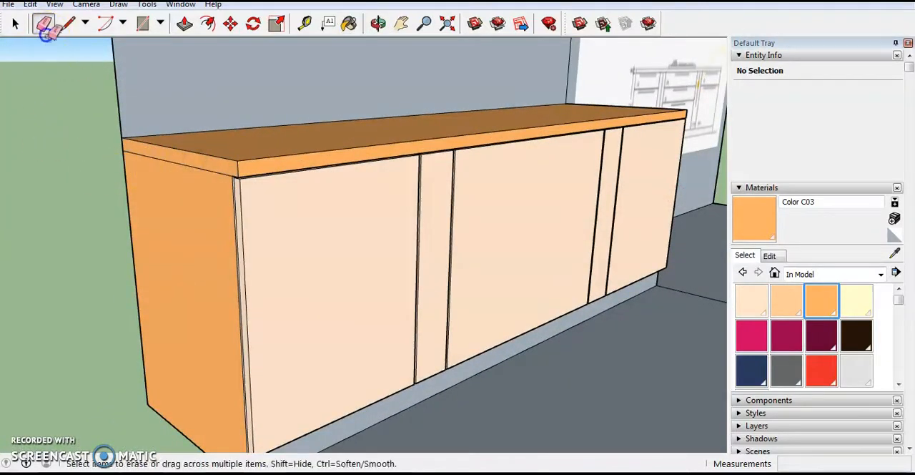
pyautogui.moveTo(190, 272)
pyautogui.mouseDown(button='middle')
pyautogui.moveTo(229, 266)
pyautogui.moveTo(107, 271)
pyautogui.moveTo(61, 284)
pyautogui.mouseUp(button='middle')
pyautogui.scroll(-5, 255, 352)
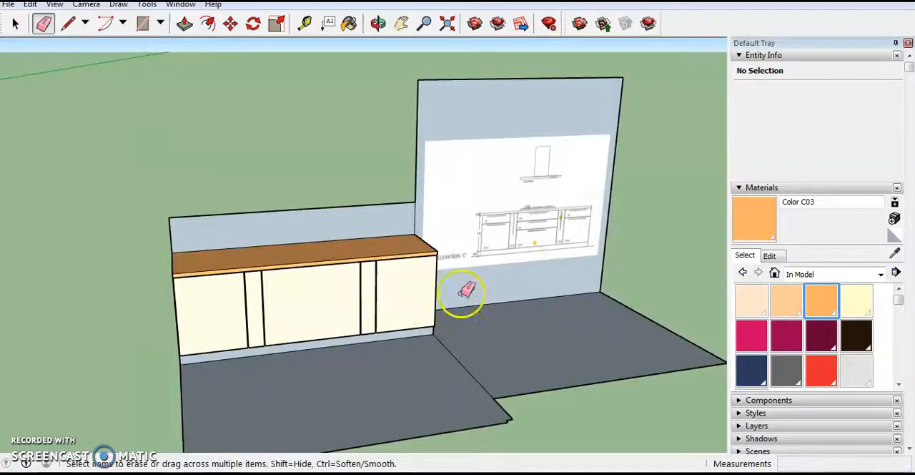
pyautogui.scroll(-3, 214, 286)
pyautogui.scroll(6, 443, 322)
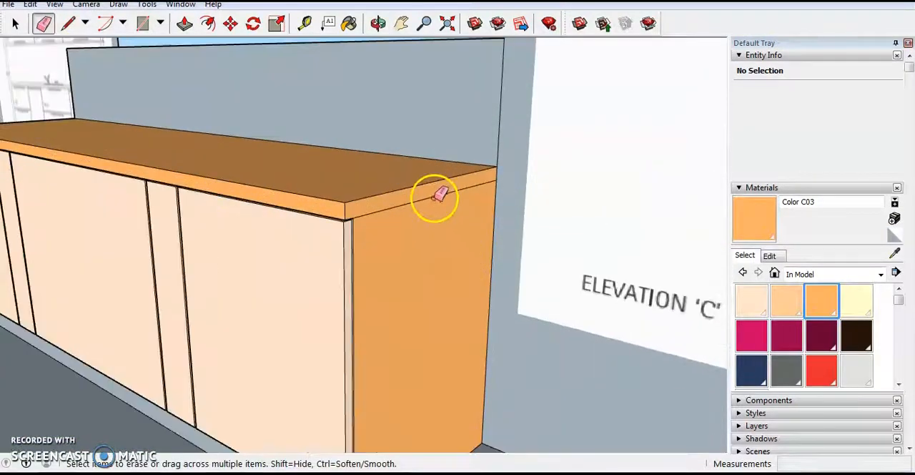
pyautogui.scroll(-4, 434, 199)
pyautogui.moveTo(370, 298); pyautogui.dragTo(534, 300, button='middle')
pyautogui.moveTo(370, 326); pyautogui.dragTo(493, 307, button='middle')
pyautogui.scroll(-5, 517, 299)
# - Paint the island's toe kick with Color C01 from the In Model materials
pyautogui.click(753, 299)
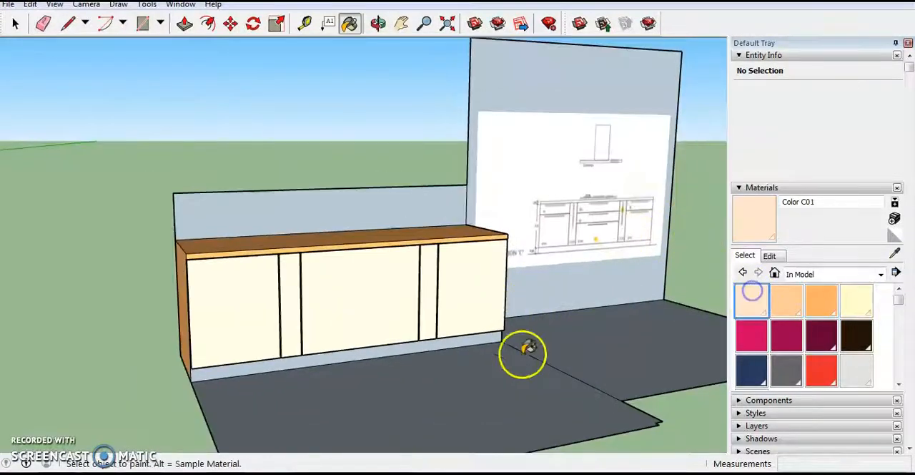
pyautogui.scroll(5, 384, 351)
pyautogui.click(391, 348)
pyautogui.scroll(-2, 431, 310)
pyautogui.scroll(-3, 430, 310)
pyautogui.moveTo(376, 340); pyautogui.dragTo(702, 269, button='middle')
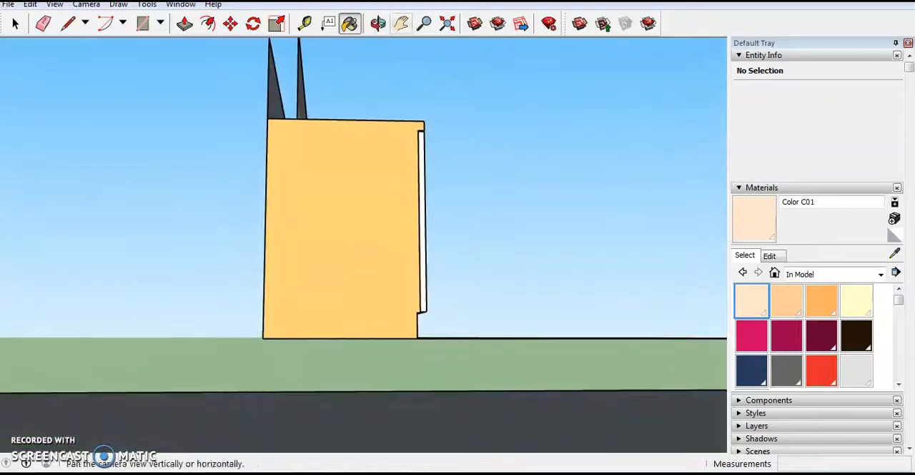
pyautogui.moveTo(491, 234)
pyautogui.mouseDown(button='middle')
pyautogui.moveTo(160, 384)
pyautogui.moveTo(194, 344)
pyautogui.moveTo(137, 312)
pyautogui.moveTo(629, 324)
pyautogui.moveTo(798, 316)
pyautogui.mouseUp(button='middle')
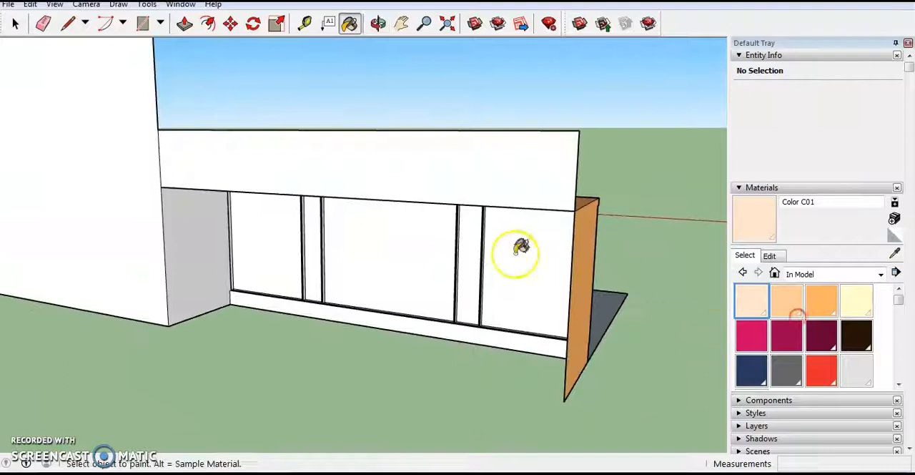
pyautogui.click(161, 187)
pyautogui.click(559, 399)
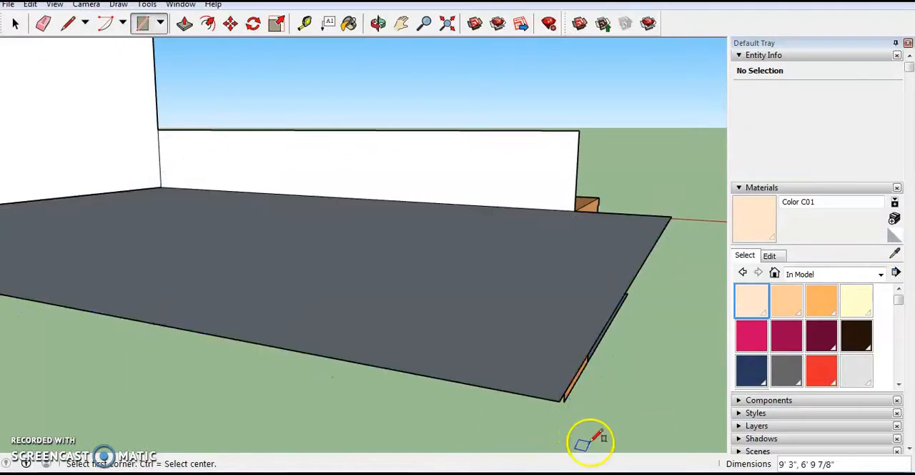
pyautogui.hotkey('ctrl', 'z')
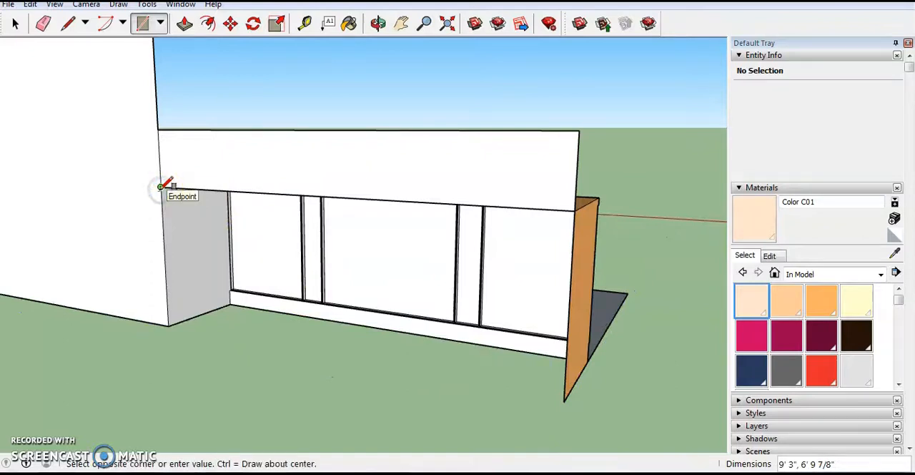
# - Close the island's open back with a rectangle of about 8' by 2' 10 1/2", drawn corner to corner
pyautogui.click(564, 399)
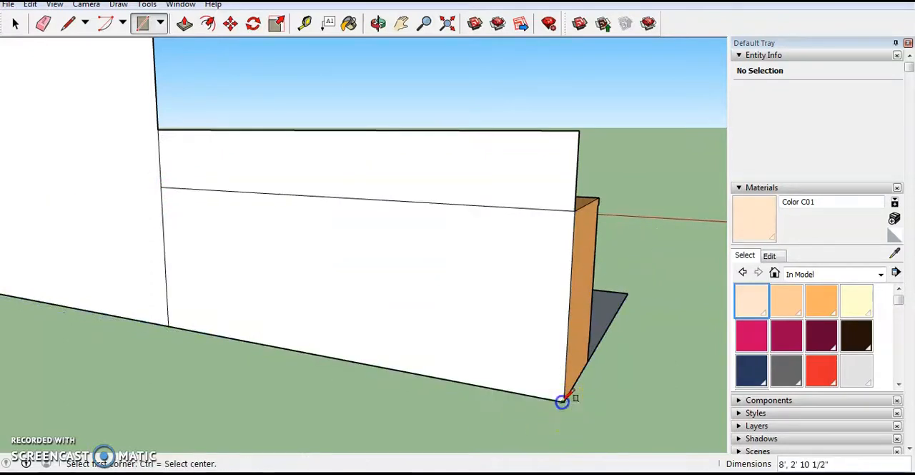
pyautogui.press('o')
pyautogui.moveTo(543, 335); pyautogui.dragTo(155, 412)
pyautogui.moveTo(155, 411); pyautogui.dragTo(10, 401, button='middle')
pyautogui.moveTo(579, 338); pyautogui.dragTo(453, 359, button='middle')
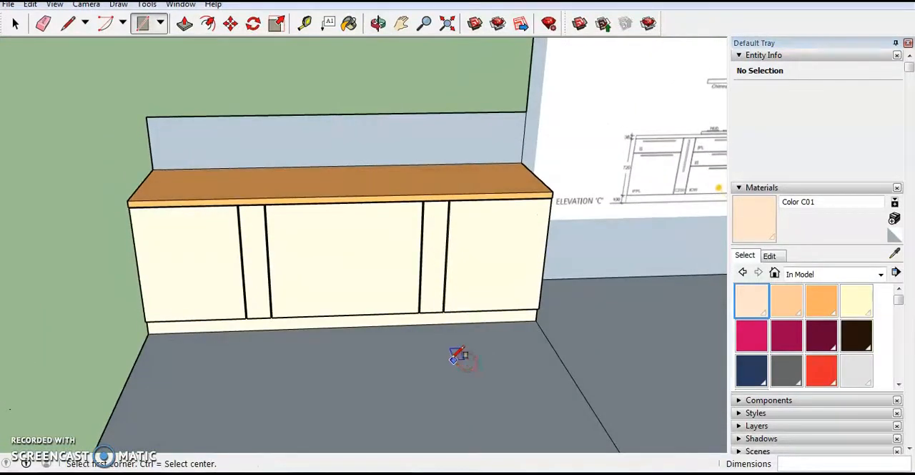
# - Erase the low wall strip behind the island and the floor patch in front of it
pyautogui.click(44, 25)
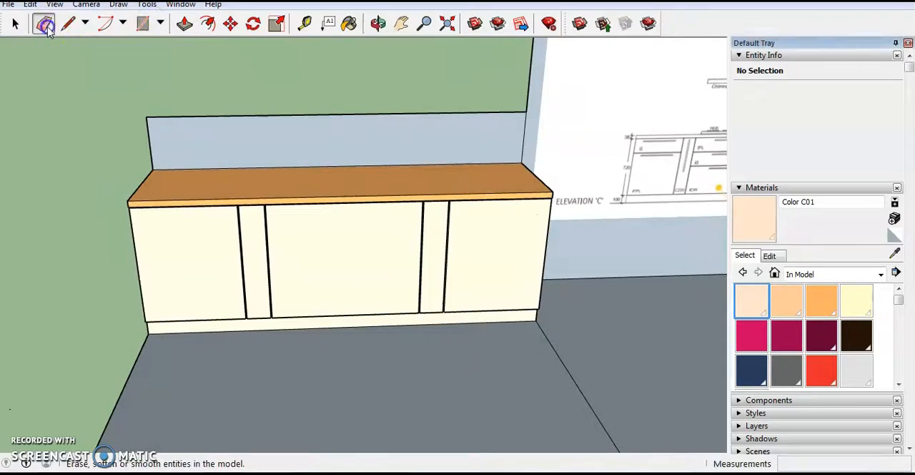
pyautogui.moveTo(156, 114); pyautogui.dragTo(156, 115)
pyautogui.scroll(-3, 290, 99)
pyautogui.scroll(3, 303, 332)
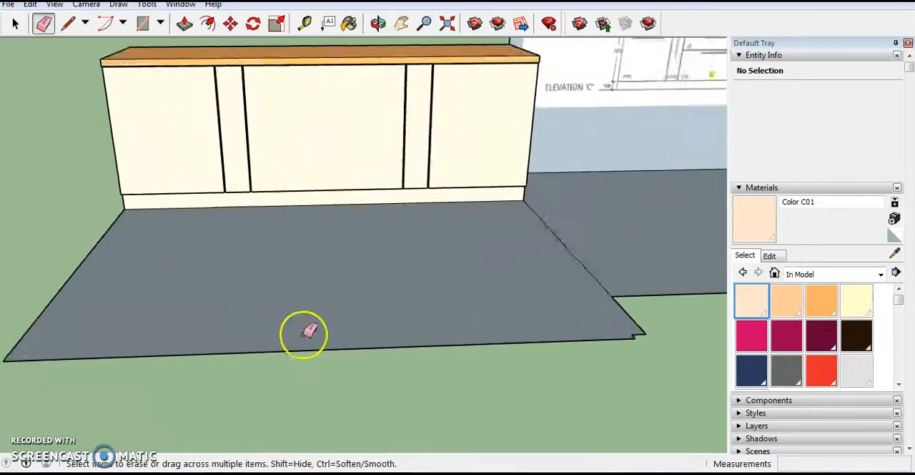
pyautogui.scroll(-4, 241, 329)
pyautogui.moveTo(107, 347); pyautogui.dragTo(108, 352)
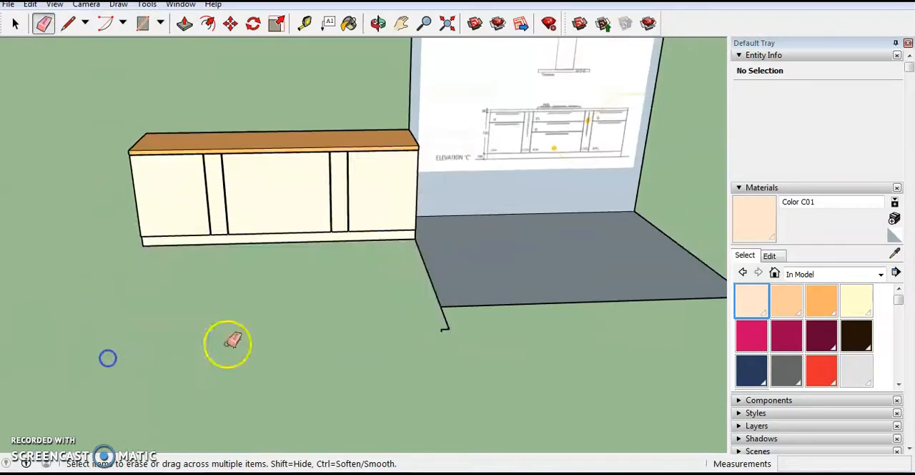
# - Erase the remaining floor face and its leftover edges beside the island, in front of the elevation C wall
pyautogui.moveTo(452, 344); pyautogui.dragTo(438, 293)
pyautogui.moveTo(447, 263); pyautogui.dragTo(462, 295, button='middle')
pyautogui.moveTo(464, 295); pyautogui.dragTo(488, 345)
pyautogui.scroll(-3, 417, 327)
pyautogui.scroll(2, 580, 276)
pyautogui.moveTo(595, 276); pyautogui.dragTo(642, 241)
pyautogui.scroll(-1, 586, 256)
pyautogui.moveTo(592, 251); pyautogui.dragTo(466, 178, button='middle')
pyautogui.scroll(2, 296, 78)
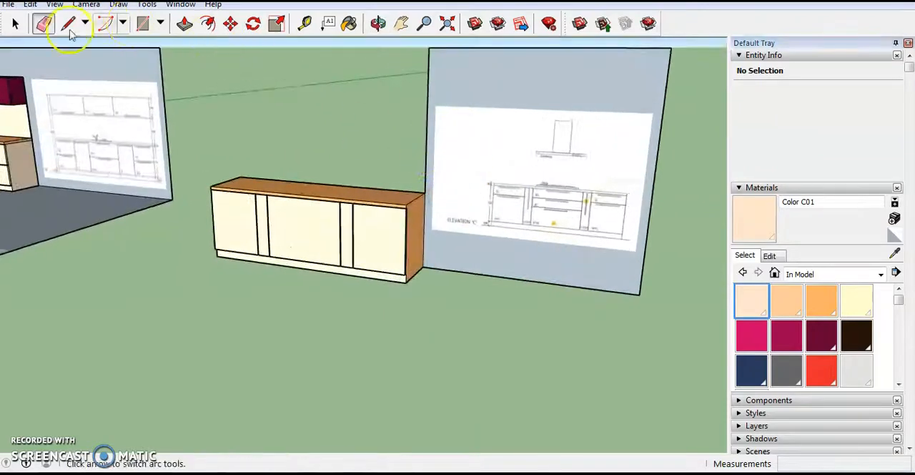
pyautogui.click(461, 73)
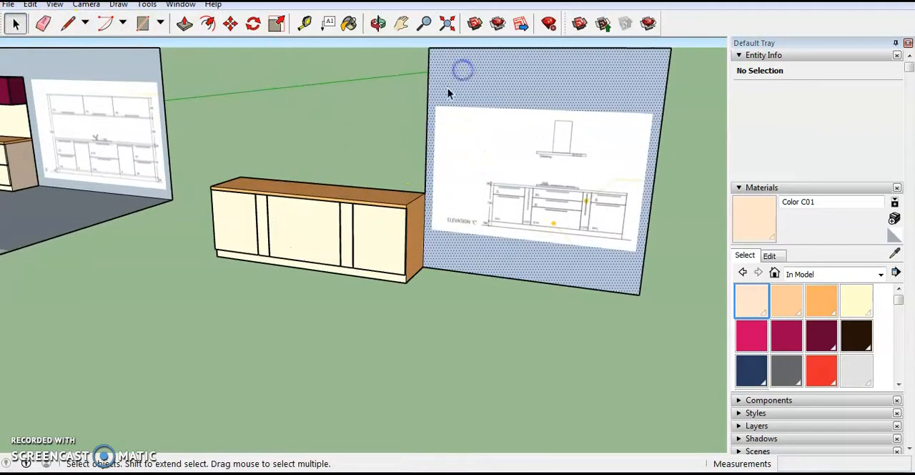
pyautogui.doubleClick(470, 275)
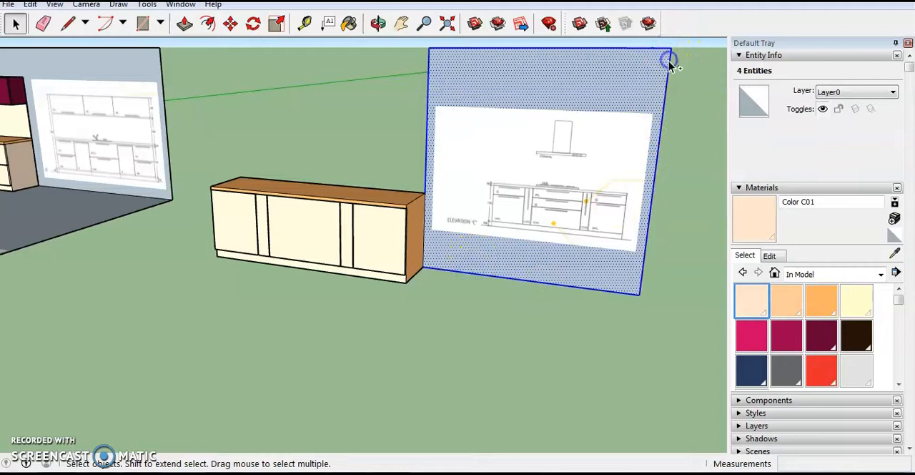
pyautogui.click(231, 24)
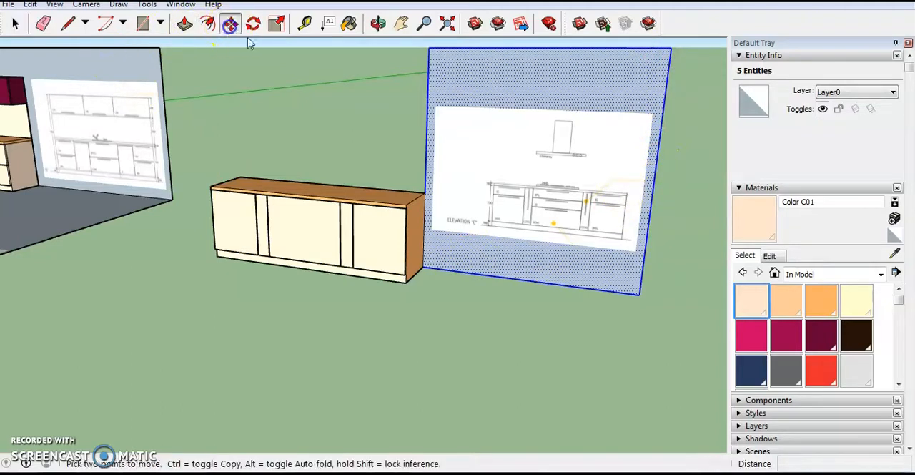
pyautogui.click(641, 295)
pyautogui.press('ctrl')
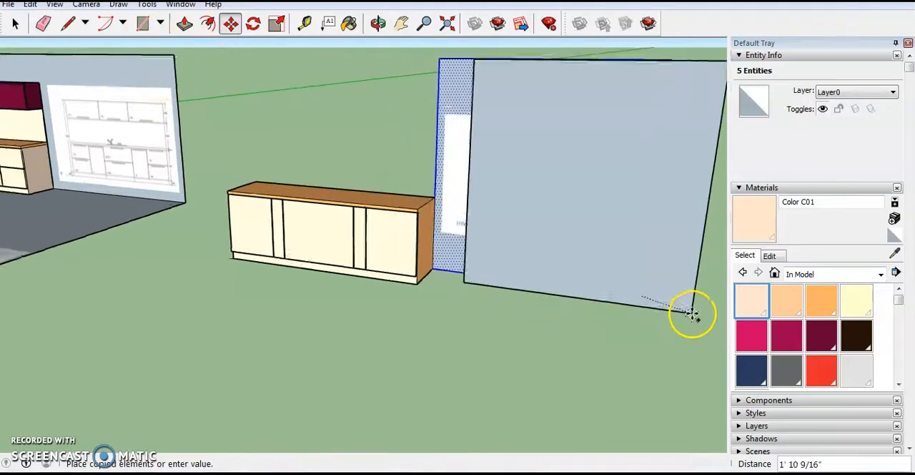
pyautogui.scroll(-1, 693, 315)
pyautogui.scroll(-2, 304, 295)
pyautogui.press('Escape')
# - Erase the elevation C wall beside the island together with its reference image and leftover edges
pyautogui.scroll(1, 430, 278)
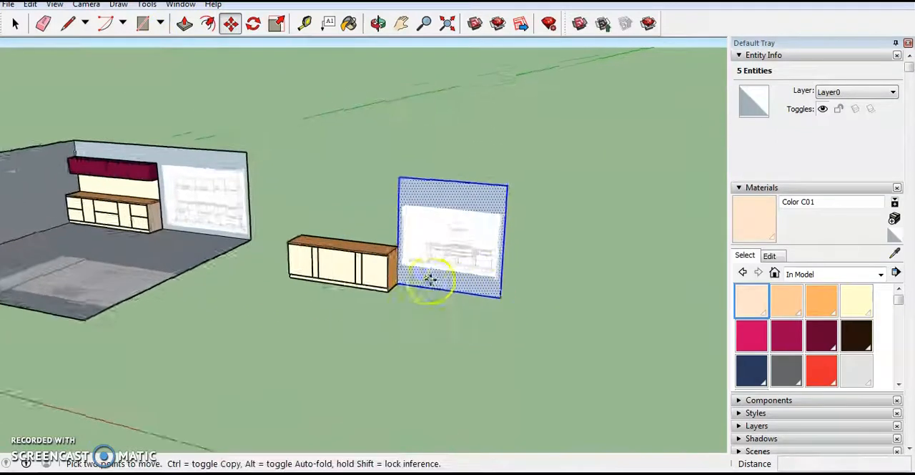
pyautogui.scroll(3, 429, 278)
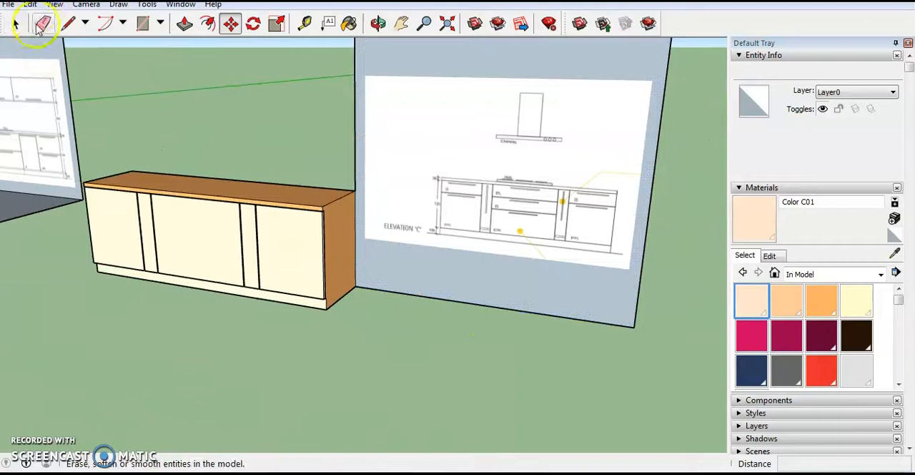
pyautogui.click(41, 25)
pyautogui.click(356, 179)
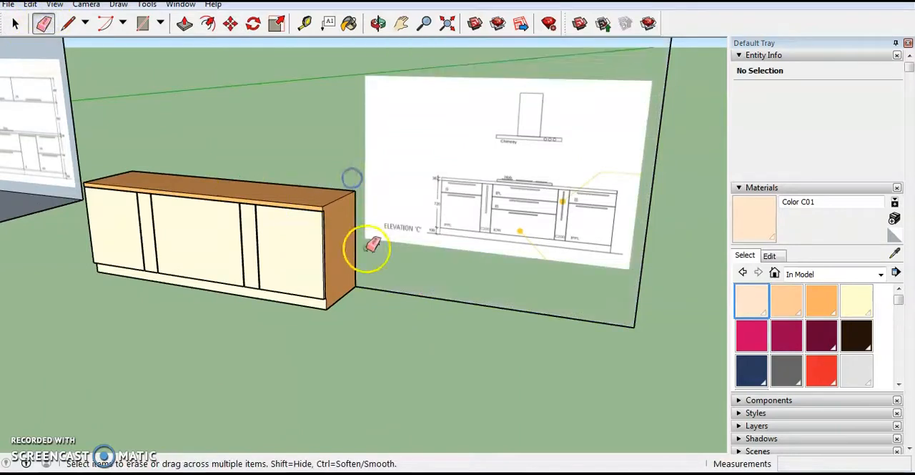
pyautogui.scroll(-1, 379, 315)
pyautogui.moveTo(605, 261); pyautogui.dragTo(602, 280)
pyautogui.moveTo(608, 278); pyautogui.dragTo(645, 291, button='middle')
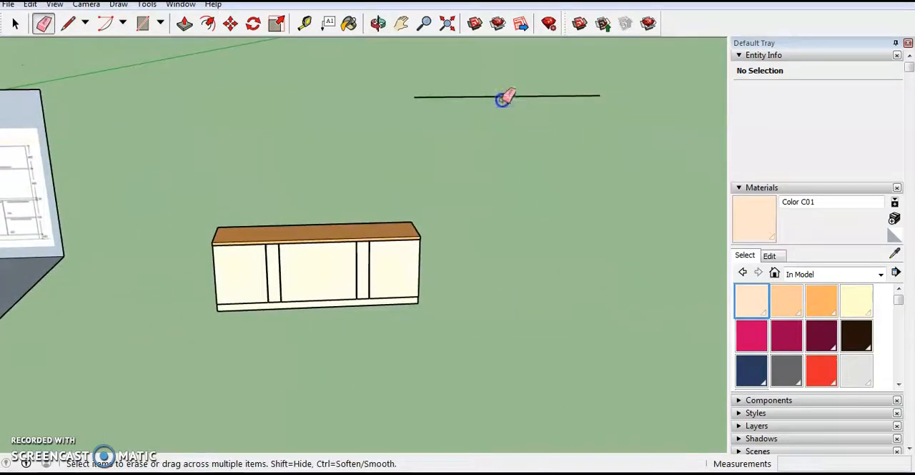
# - Examine the freestanding island from different sides and its position relative to the kitchen room
pyautogui.moveTo(307, 302); pyautogui.dragTo(360, 292, button='middle')
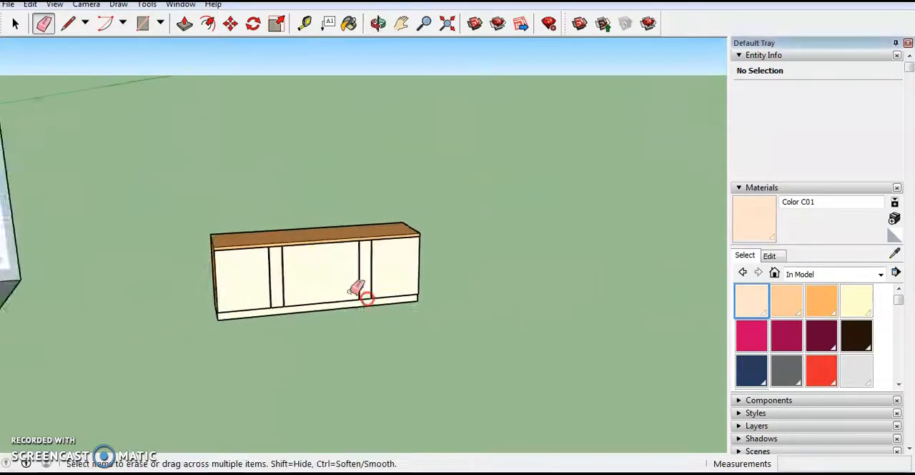
pyautogui.scroll(3, 320, 265)
pyautogui.scroll(-3, 316, 267)
pyautogui.moveTo(316, 267); pyautogui.dragTo(488, 259, button='middle')
pyautogui.moveTo(448, 292); pyautogui.dragTo(531, 259, button='middle')
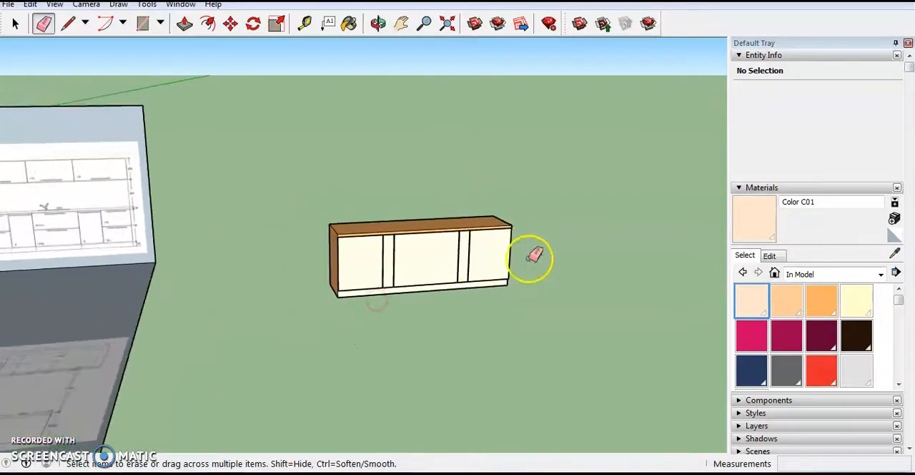
pyautogui.scroll(-2, 482, 290)
pyautogui.scroll(-3, 288, 331)
pyautogui.moveTo(454, 301)
pyautogui.mouseDown(button='middle')
pyautogui.moveTo(386, 359)
pyautogui.moveTo(415, 344)
pyautogui.mouseUp(button='middle')
# - Erase the elevation A reference image from the room's back wall
pyautogui.press('e')
pyautogui.scroll(3, 298, 217)
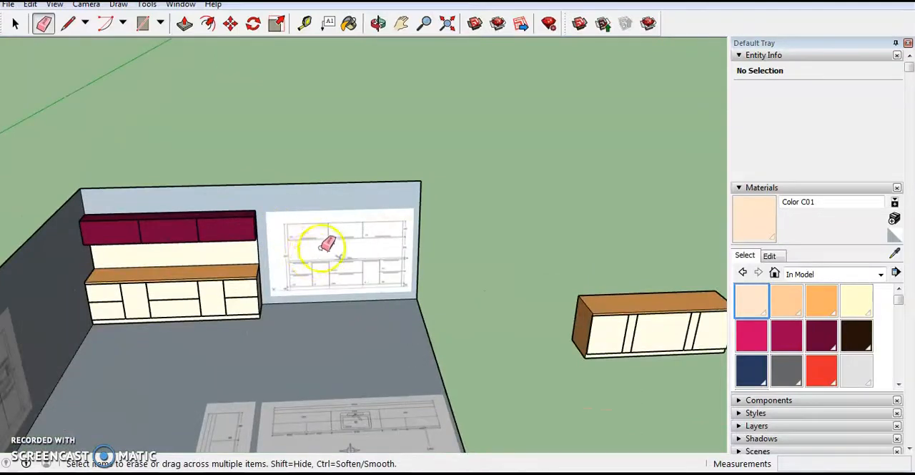
pyautogui.scroll(-3, 307, 241)
pyautogui.moveTo(307, 241); pyautogui.dragTo(304, 245, button='middle')
pyautogui.scroll(5, 317, 245)
pyautogui.scroll(1, 314, 215)
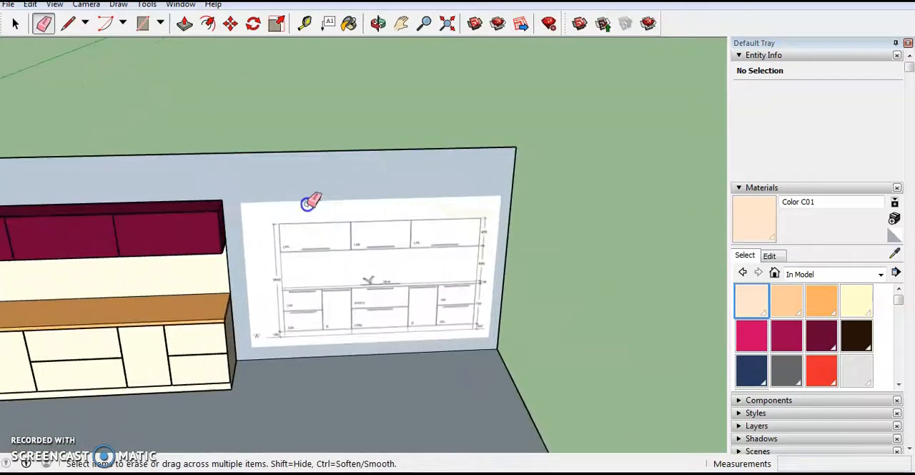
pyautogui.click(303, 199)
pyautogui.scroll(-6, 302, 228)
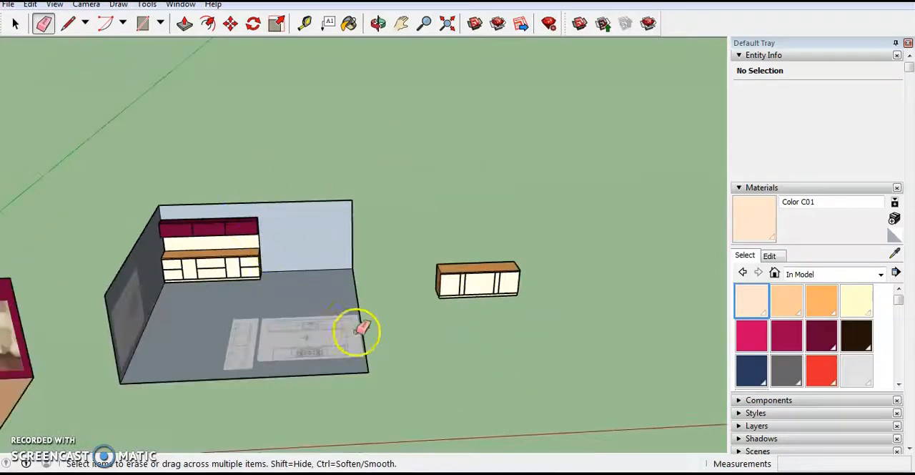
# - Move the sink cabinet unit sideways along the back wall, away from the dark side wall
pyautogui.scroll(2, 475, 336)
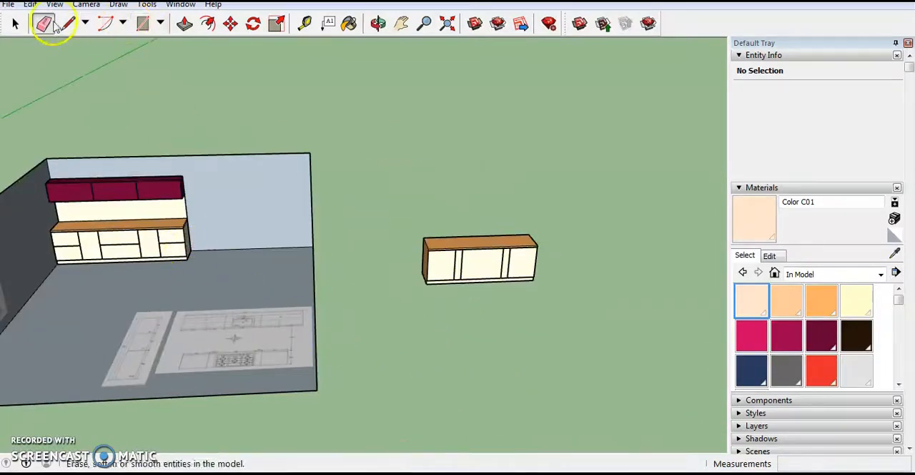
pyautogui.click(231, 24)
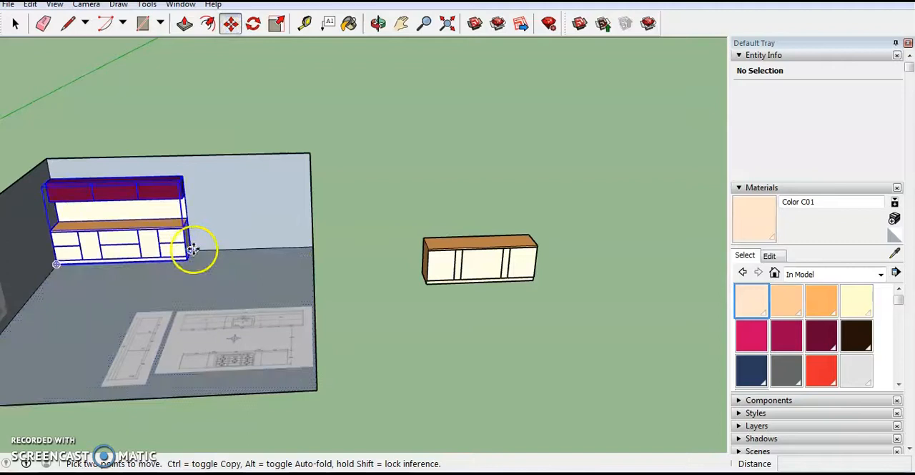
pyautogui.scroll(4, 193, 249)
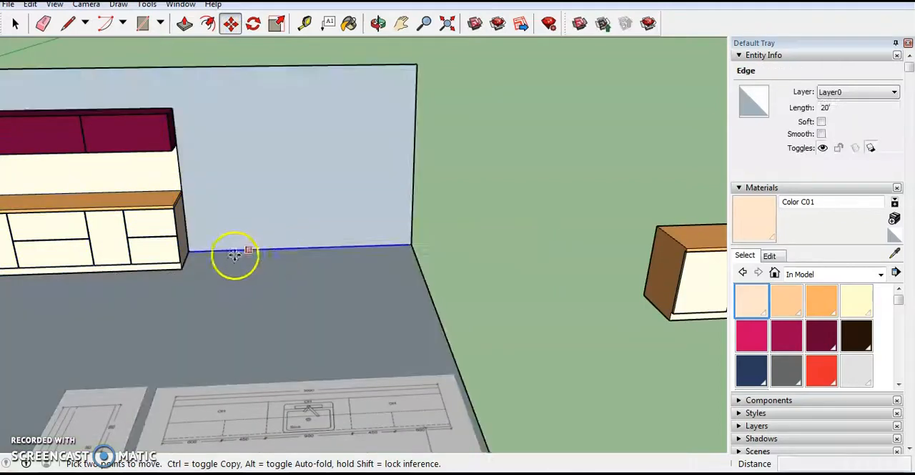
pyautogui.scroll(2, 185, 249)
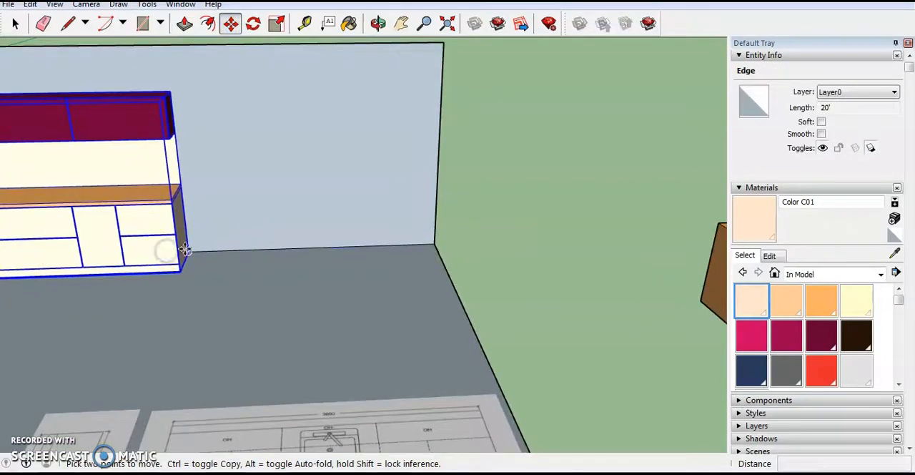
pyautogui.click(227, 250)
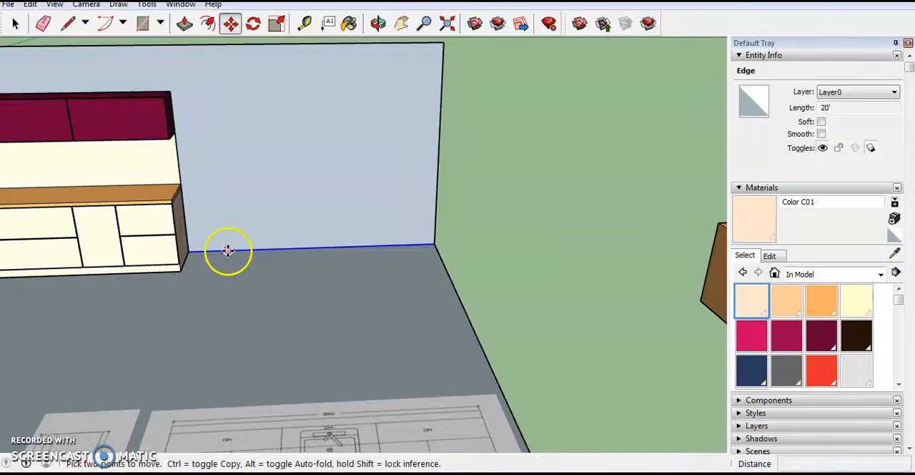
pyautogui.click(190, 249)
pyautogui.click(355, 243)
pyautogui.scroll(-6, 352, 243)
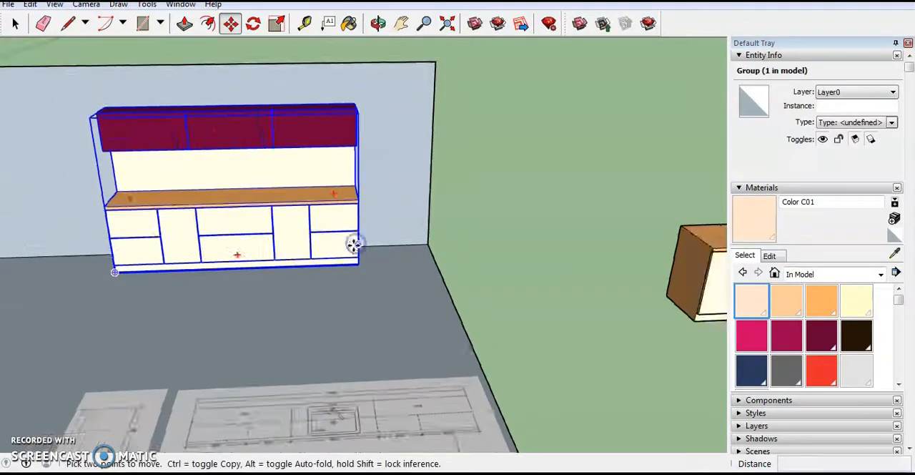
# - Examine the kitchen layout image for the spacing between the sink unit and the hob unit
pyautogui.scroll(3, 384, 321)
pyautogui.scroll(-5, 357, 328)
pyautogui.scroll(5, 350, 339)
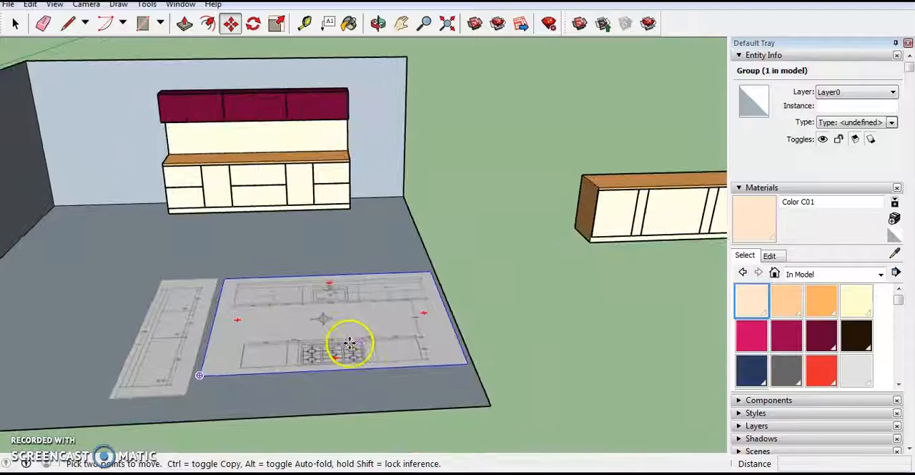
pyautogui.moveTo(351, 342); pyautogui.dragTo(431, 379, button='middle')
pyautogui.scroll(6, 425, 380)
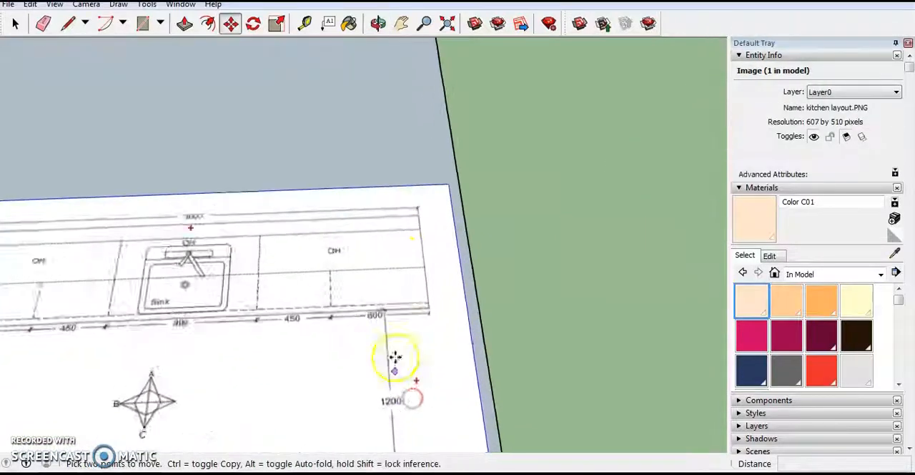
pyautogui.scroll(-2, 394, 360)
pyautogui.scroll(4, 389, 327)
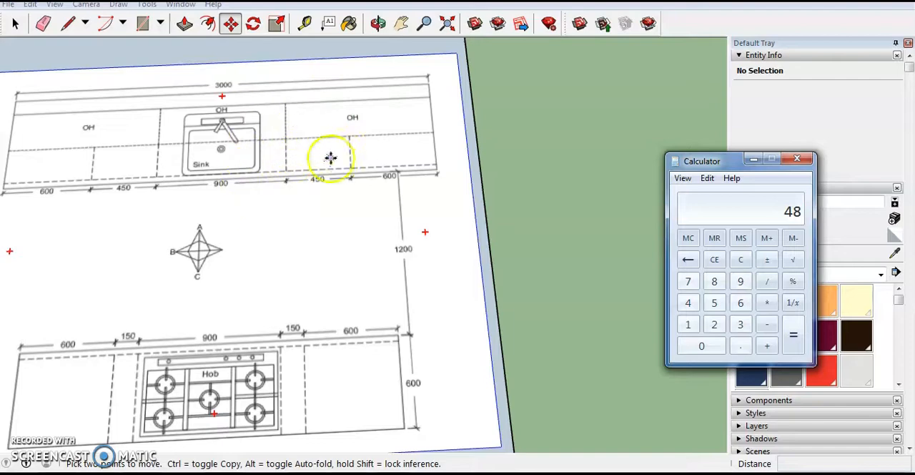
pyautogui.click(753, 163)
# - Create a guide line on the floor 48 inches in front of the sink unit's base
pyautogui.scroll(-5, 412, 247)
pyautogui.moveTo(295, 196); pyautogui.dragTo(321, 105, button='middle')
pyautogui.scroll(-3, 417, 284)
pyautogui.scroll(10, 302, 176)
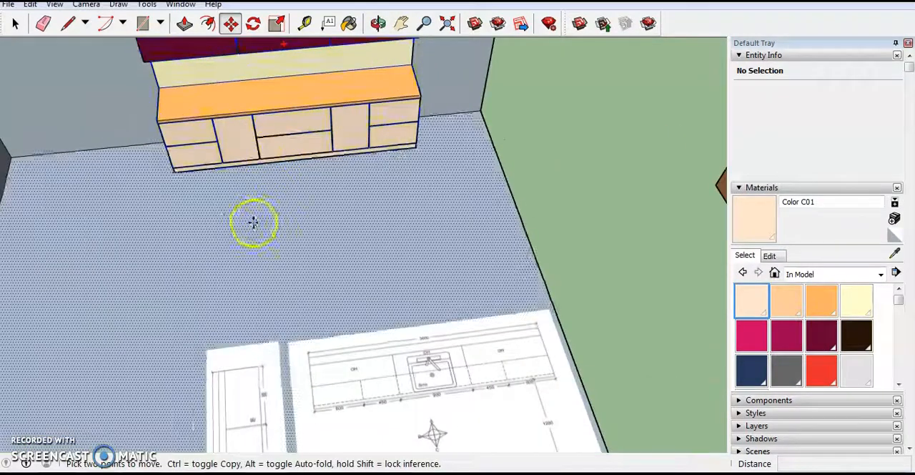
pyautogui.press('t')
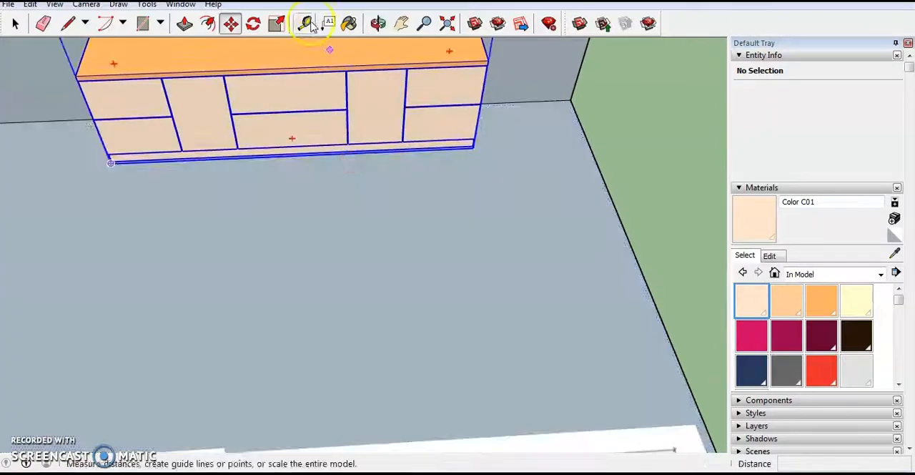
pyautogui.click(455, 148)
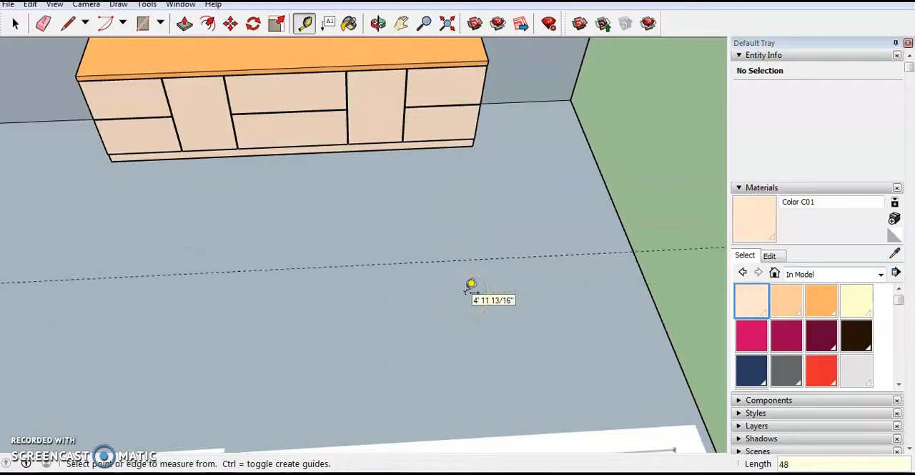
# - Create a guide line on the floor in line with the sink unit's end nearest the island
pyautogui.scroll(-3, 303, 255)
pyautogui.scroll(2, 306, 258)
pyautogui.moveTo(308, 259); pyautogui.dragTo(258, 237, button='middle')
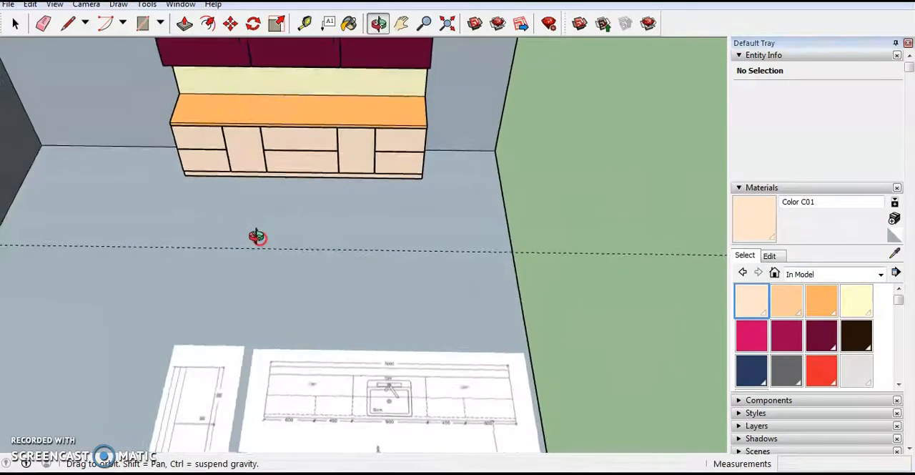
pyautogui.scroll(-3, 346, 233)
pyautogui.scroll(3, 349, 226)
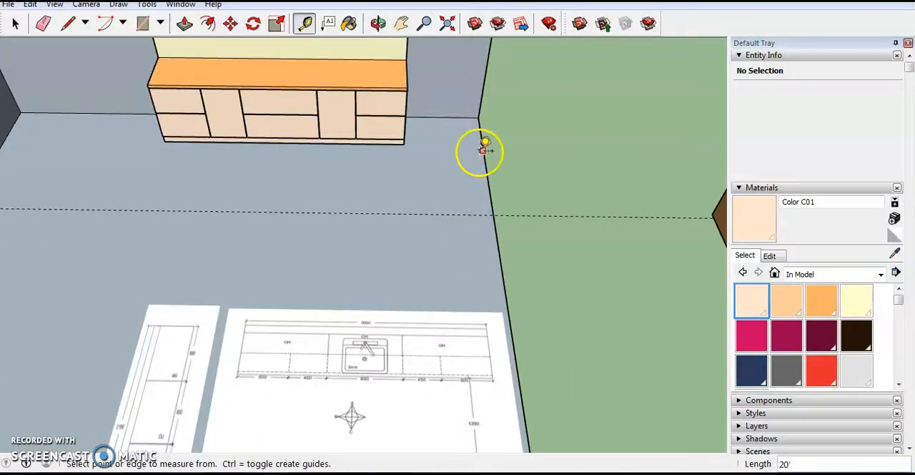
pyautogui.scroll(-8, 490, 209)
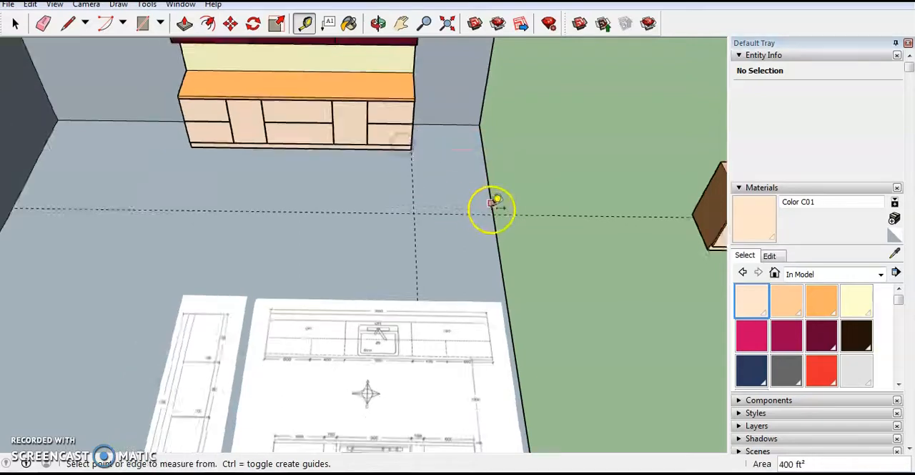
# - Try to move the ungrouped hob island by its lower back corner and undo the move
pyautogui.scroll(2, 583, 241)
pyautogui.moveTo(541, 222); pyautogui.dragTo(307, 143, button='middle')
pyautogui.scroll(3, 435, 250)
pyautogui.scroll(-4, 453, 262)
pyautogui.scroll(3, 518, 311)
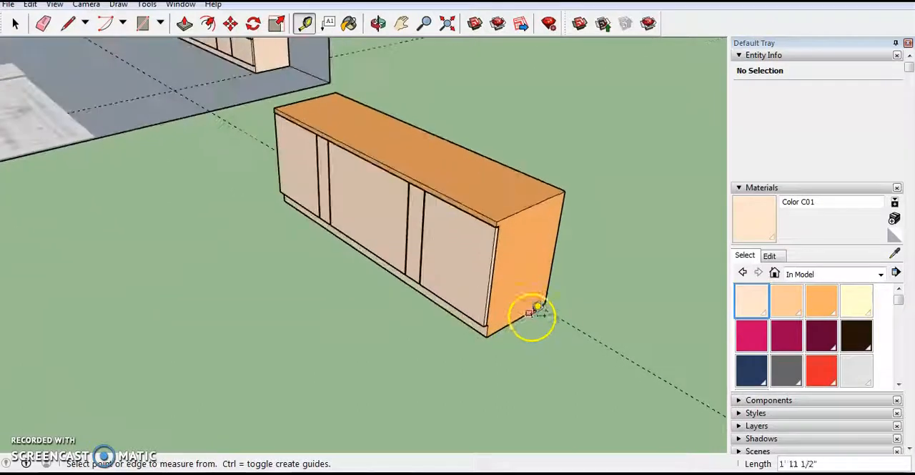
pyautogui.click(230, 24)
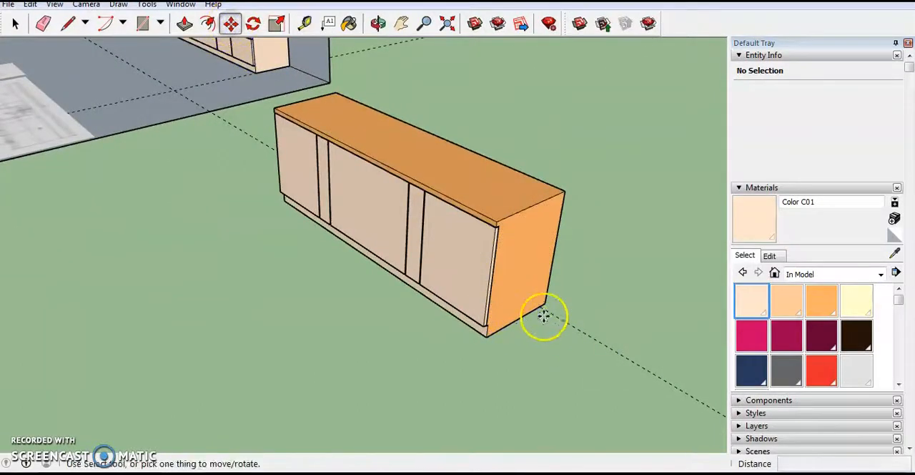
pyautogui.moveTo(547, 306); pyautogui.dragTo(555, 262)
pyautogui.hotkey('ctrl', 'z')
pyautogui.scroll(-2, 548, 289)
pyautogui.moveTo(513, 293); pyautogui.dragTo(753, 391, button='middle')
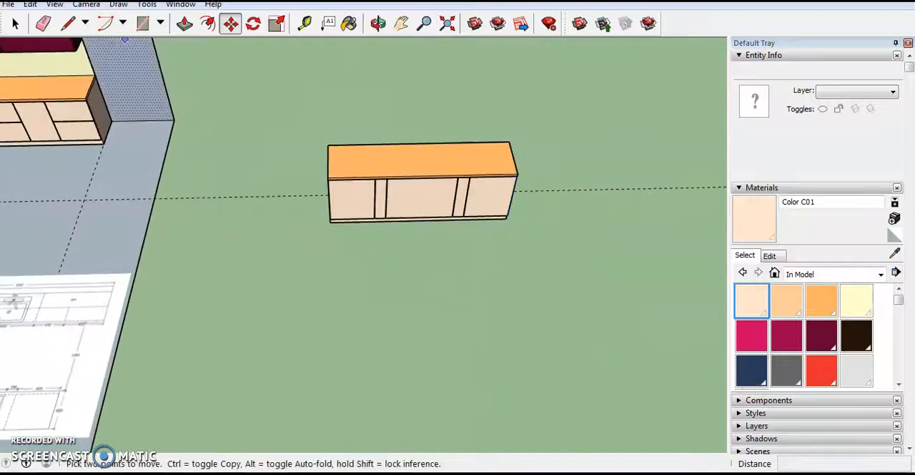
pyautogui.click(43, 7)
pyautogui.click(36, 7)
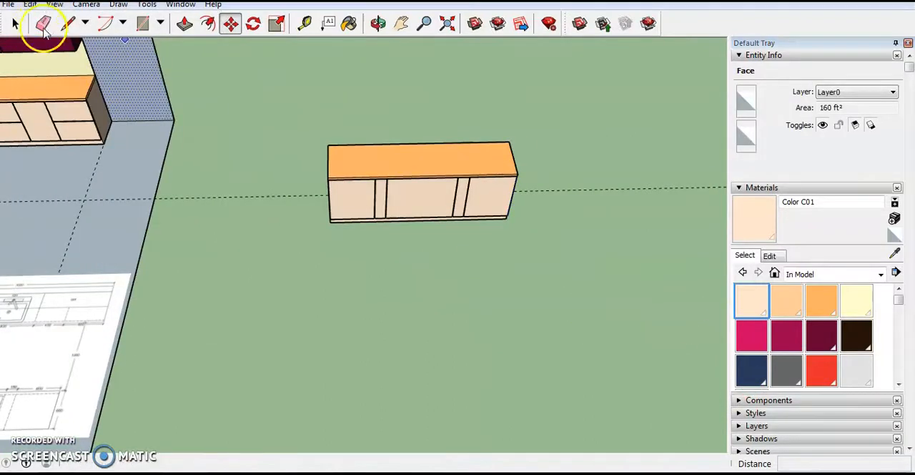
# - Erase the guide line running through the hob island and make all of the island's geometry one group
pyautogui.click(43, 26)
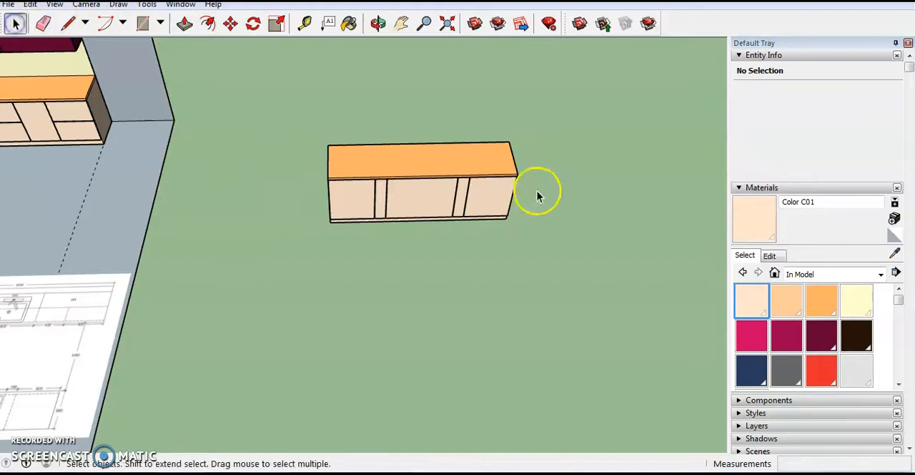
pyautogui.moveTo(278, 242); pyautogui.dragTo(278, 242)
pyautogui.rightClick(429, 185)
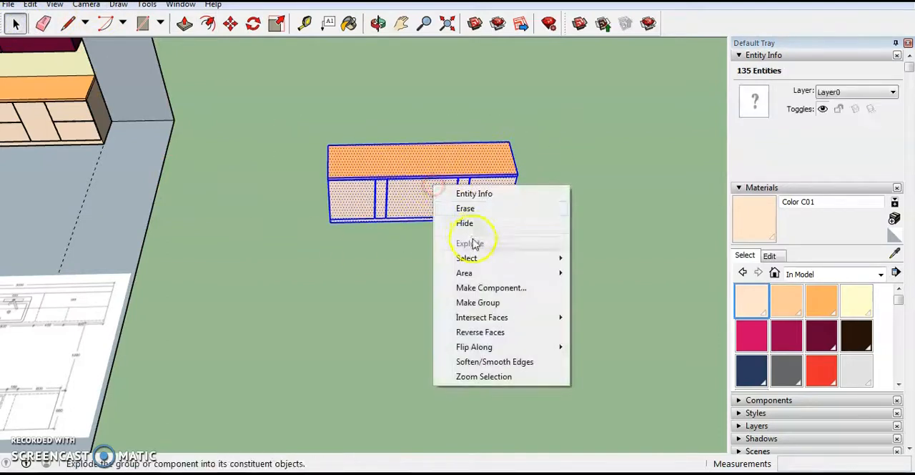
pyautogui.click(496, 302)
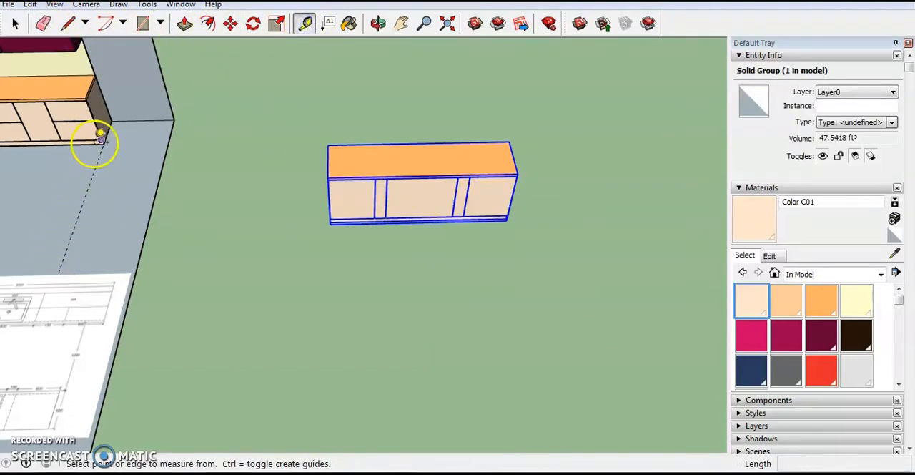
# - Create a new guide line across the room floor, parallel to the front base edge of the sink unit
pyautogui.scroll(-5, 421, 144)
pyautogui.scroll(5, 165, 181)
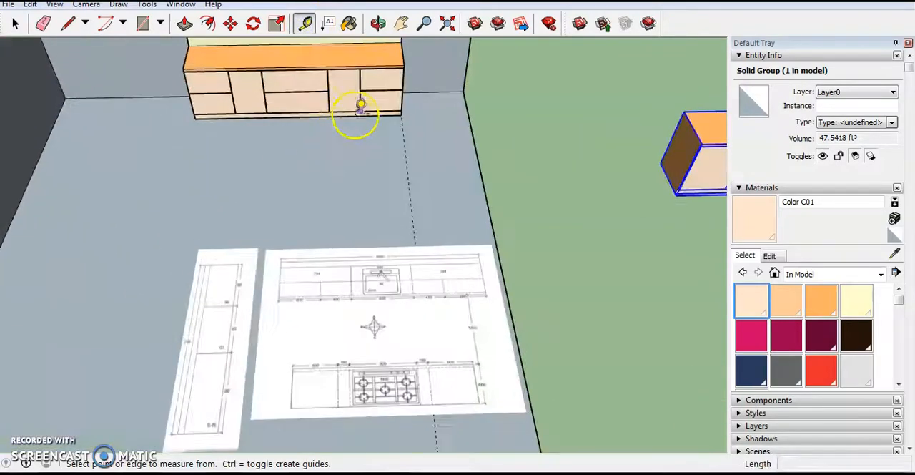
pyautogui.scroll(4, 356, 118)
pyautogui.click(354, 116)
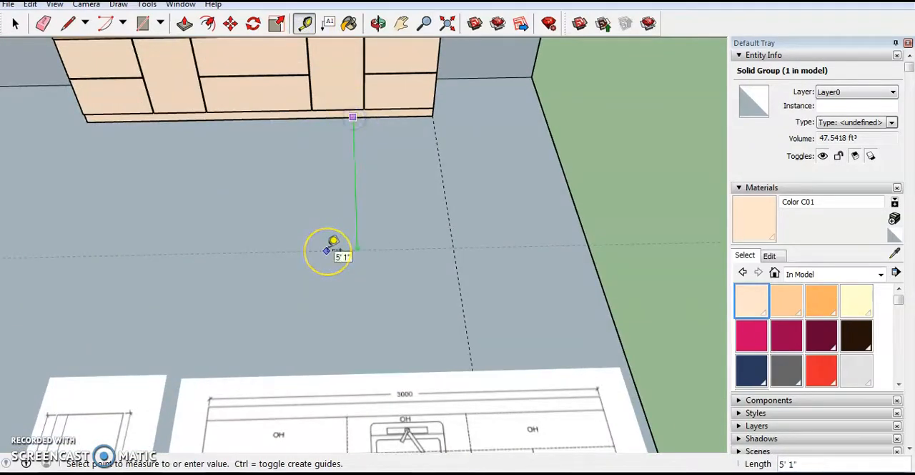
# - Move the hob island group by its lower back corner to the intersection of the two floor guides
pyautogui.scroll(-4, 334, 242)
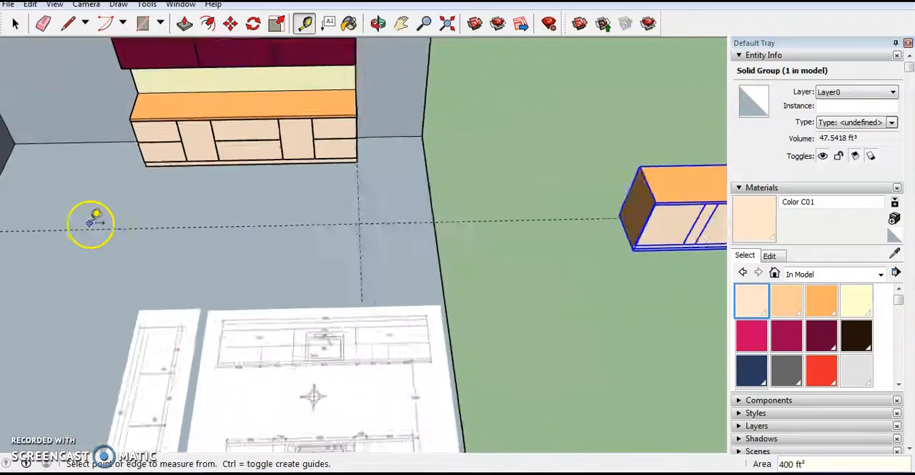
pyautogui.scroll(-2, 94, 217)
pyautogui.scroll(2, 646, 264)
pyautogui.moveTo(594, 257); pyautogui.dragTo(490, 176, button='middle')
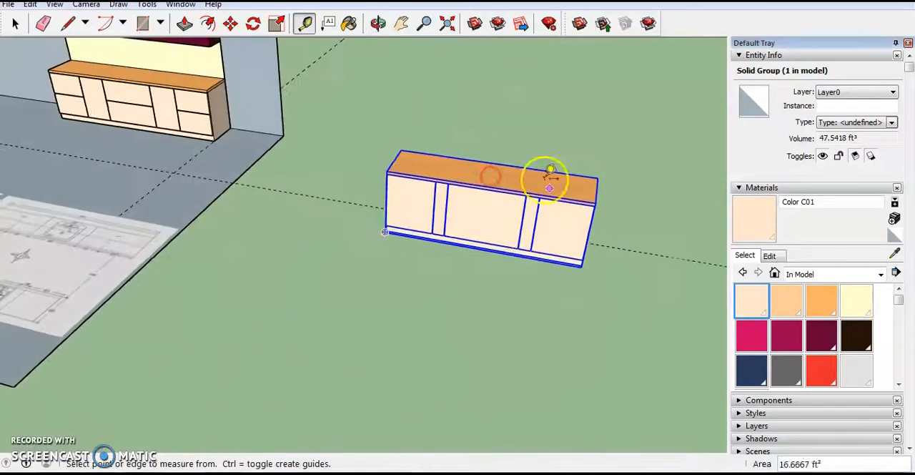
pyautogui.moveTo(565, 236); pyautogui.dragTo(557, 303, button='middle')
pyautogui.scroll(3, 555, 289)
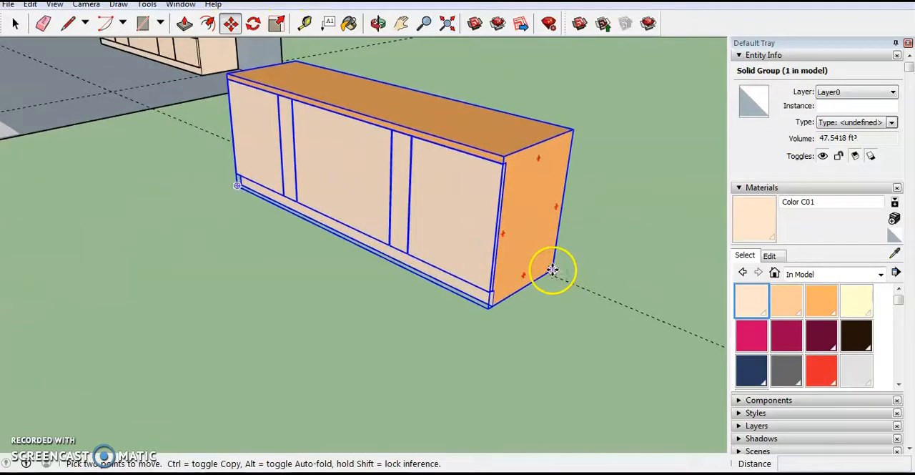
pyautogui.click(553, 270)
pyautogui.scroll(-8, 551, 268)
pyautogui.scroll(3, 348, 159)
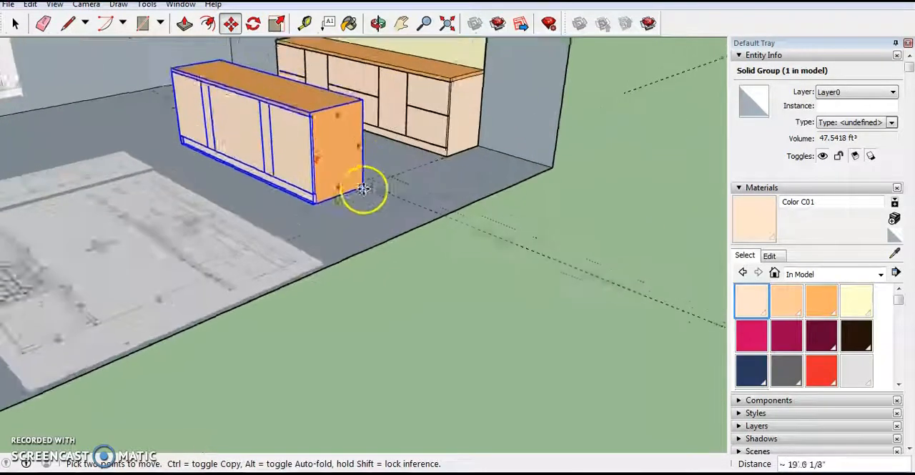
pyautogui.scroll(3, 363, 189)
pyautogui.scroll(-3, 375, 232)
# - Examine the island's position against the sink unit, the guides and the layout image from different sides
pyautogui.moveTo(373, 235); pyautogui.dragTo(494, 279, button='middle')
pyautogui.scroll(-4, 386, 259)
pyautogui.moveTo(361, 259); pyautogui.dragTo(497, 265, button='middle')
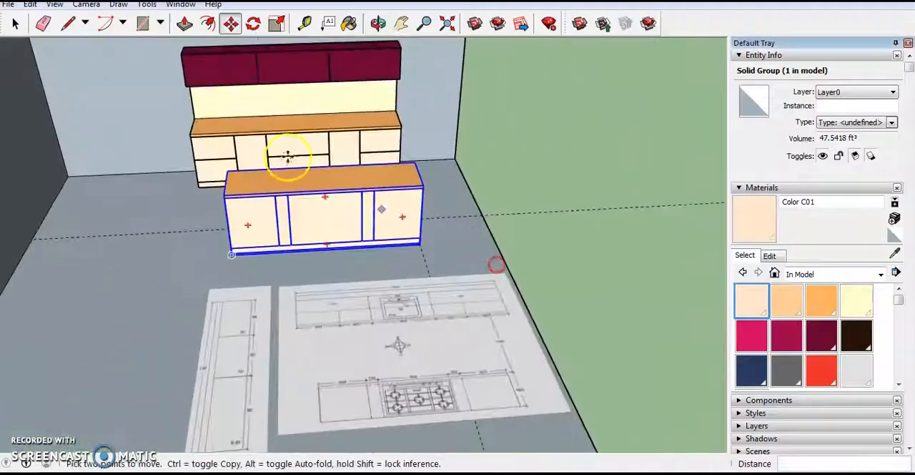
pyautogui.scroll(4, 243, 129)
pyautogui.scroll(-4, 293, 205)
pyautogui.moveTo(330, 252); pyautogui.dragTo(255, 285, button='middle')
pyautogui.scroll(5, 474, 344)
pyautogui.moveTo(431, 332); pyautogui.dragTo(265, 358, button='middle')
pyautogui.scroll(3, 463, 323)
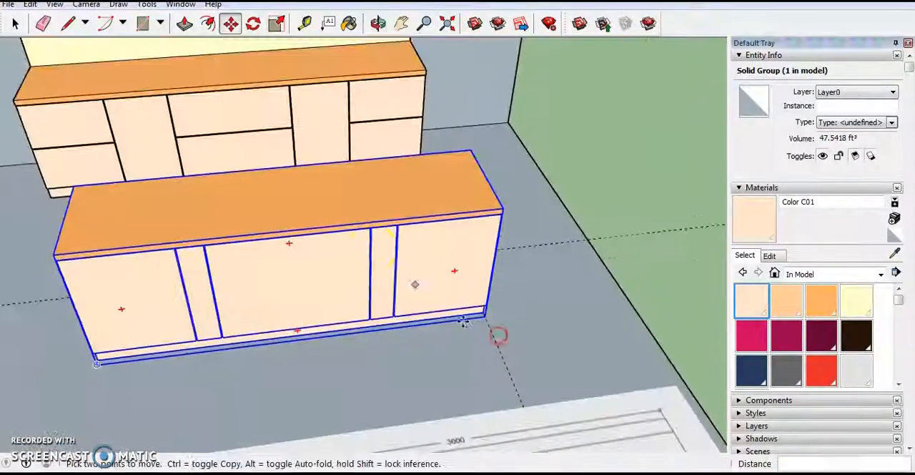
pyautogui.scroll(-4, 464, 324)
pyautogui.moveTo(429, 436); pyautogui.dragTo(405, 415, button='middle')
pyautogui.scroll(4, 431, 409)
pyautogui.scroll(-4, 431, 409)
pyautogui.scroll(-4, 415, 389)
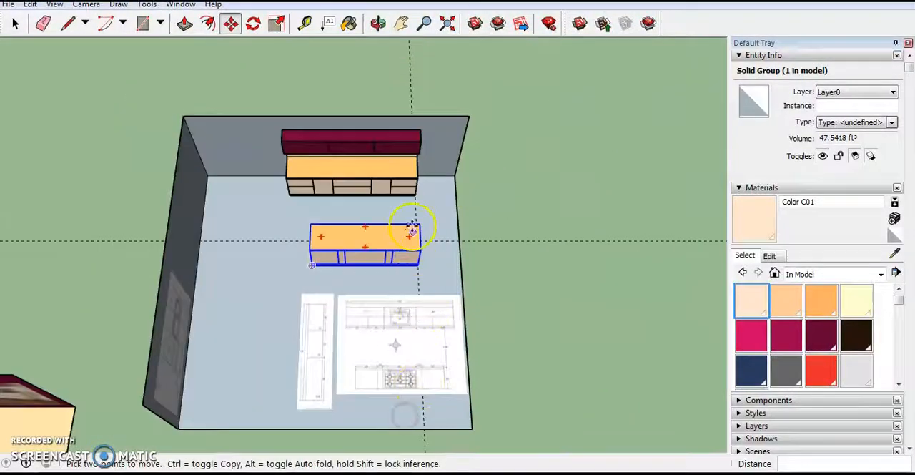
pyautogui.scroll(5, 412, 229)
# - Create a guide line parallel to the guide at the sink unit's end, 5' away, through the midpoint of the unit's front base edge
pyautogui.moveTo(435, 207); pyautogui.dragTo(457, 183, button='middle')
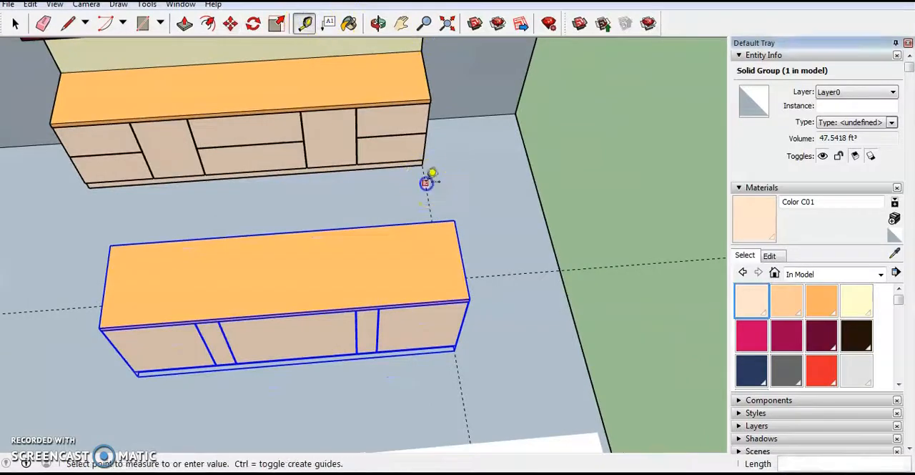
pyautogui.scroll(5, 231, 193)
pyautogui.moveTo(264, 157); pyautogui.dragTo(273, 165, button='middle')
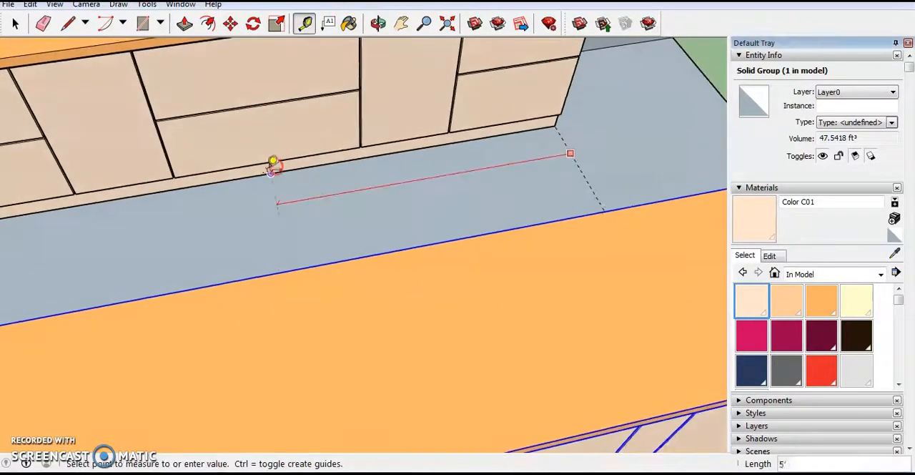
pyautogui.scroll(-5, 284, 170)
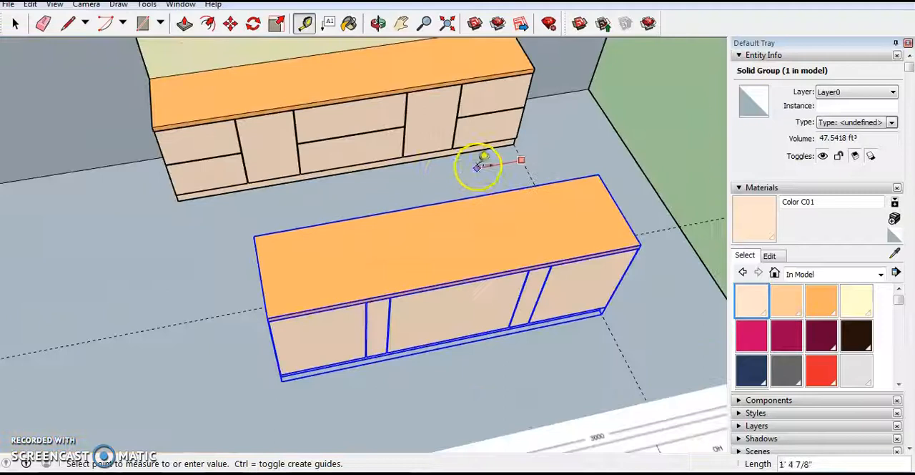
pyautogui.scroll(5, 367, 170)
pyautogui.scroll(-5, 337, 167)
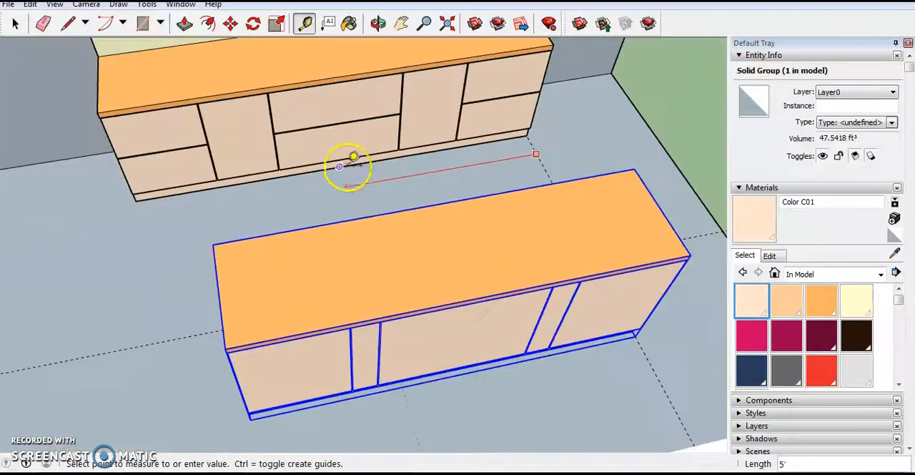
pyautogui.scroll(5, 348, 164)
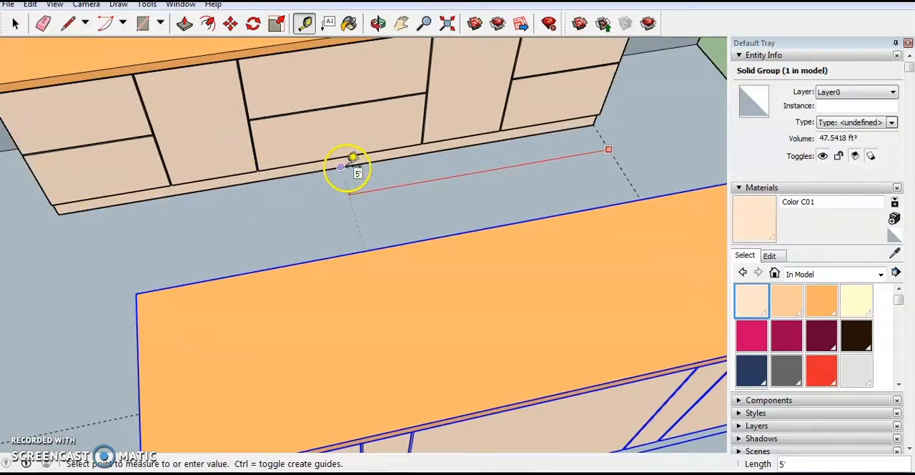
pyautogui.scroll(-5, 283, 170)
# - Move the hob island group by the midpoint of its lower back edge to the intersection of the centre guide and the cross guide
pyautogui.moveTo(468, 213); pyautogui.dragTo(86, 328, button='middle')
pyautogui.moveTo(373, 329)
pyautogui.mouseDown(button='middle')
pyautogui.moveTo(368, 251)
pyautogui.moveTo(257, 207)
pyautogui.mouseUp(button='middle')
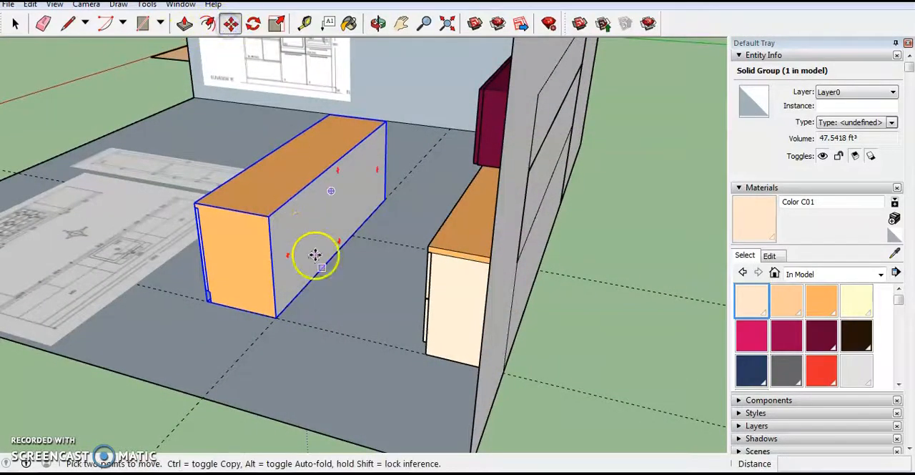
pyautogui.scroll(5, 336, 254)
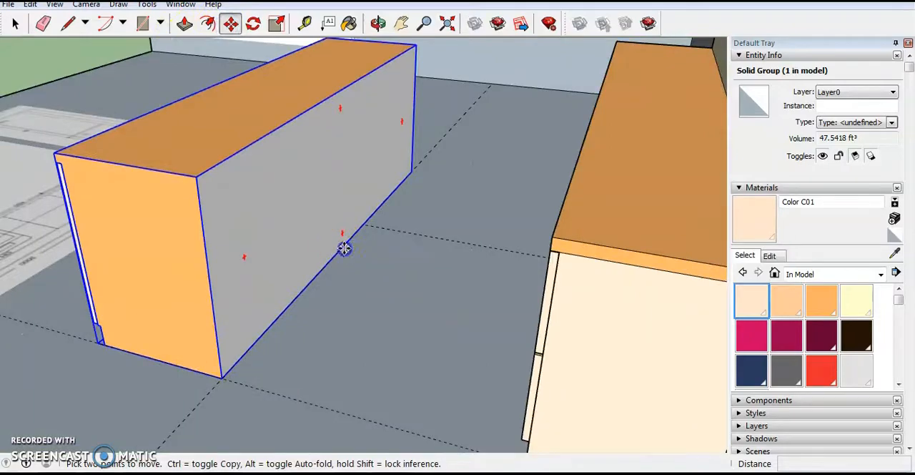
pyautogui.scroll(-2, 344, 248)
pyautogui.moveTo(361, 221); pyautogui.dragTo(499, 274, button='middle')
pyautogui.moveTo(358, 283); pyautogui.dragTo(595, 366, button='middle')
# - Delete all guides from the model
pyautogui.scroll(-3, 265, 262)
pyautogui.moveTo(266, 262); pyautogui.dragTo(202, 224, button='middle')
pyautogui.moveTo(281, 139); pyautogui.dragTo(422, 108, button='middle')
pyautogui.click(29, 5)
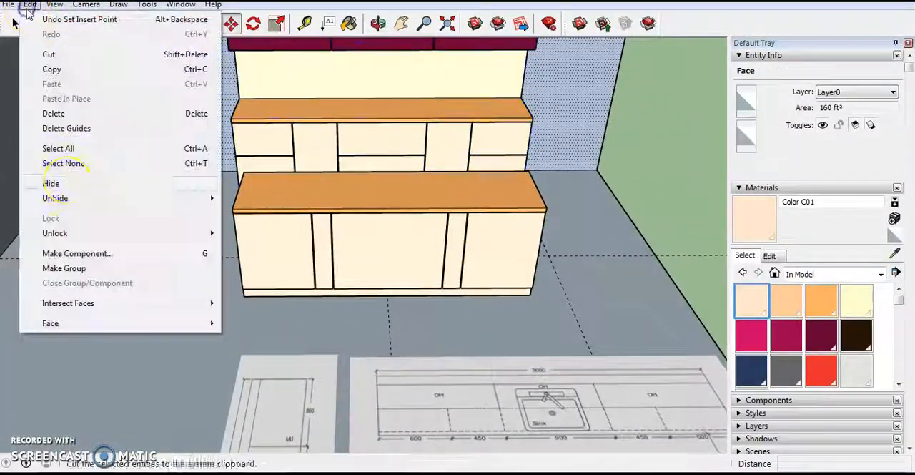
pyautogui.click(94, 131)
# - Examine the Elevation 'B' drawing of the tall oven units on the side wall of the kitchen room
pyautogui.scroll(-4, 416, 330)
pyautogui.moveTo(359, 376)
pyautogui.mouseDown(button='middle')
pyautogui.moveTo(116, 268)
pyautogui.moveTo(127, 247)
pyautogui.moveTo(84, 246)
pyautogui.moveTo(208, 245)
pyautogui.moveTo(126, 241)
pyautogui.mouseUp(button='middle')
pyautogui.scroll(4, 120, 257)
pyautogui.scroll(4, 127, 237)
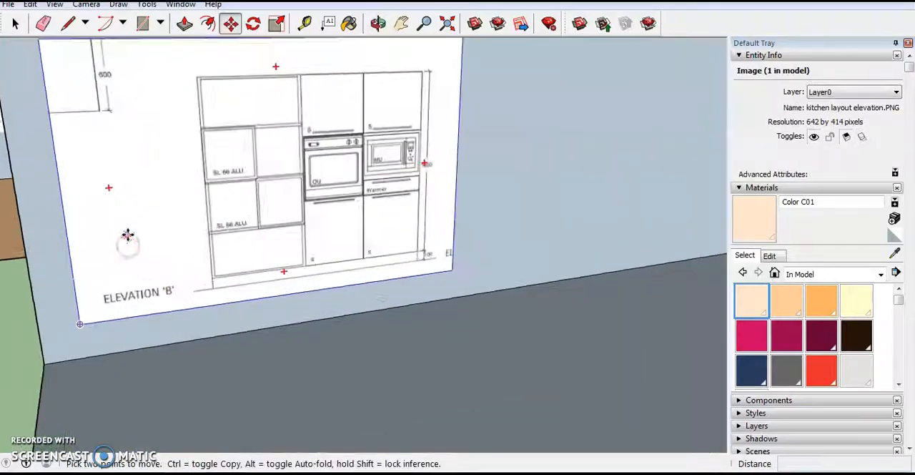
pyautogui.scroll(3, 178, 274)
pyautogui.scroll(-5, 333, 275)
pyautogui.scroll(-2, 192, 266)
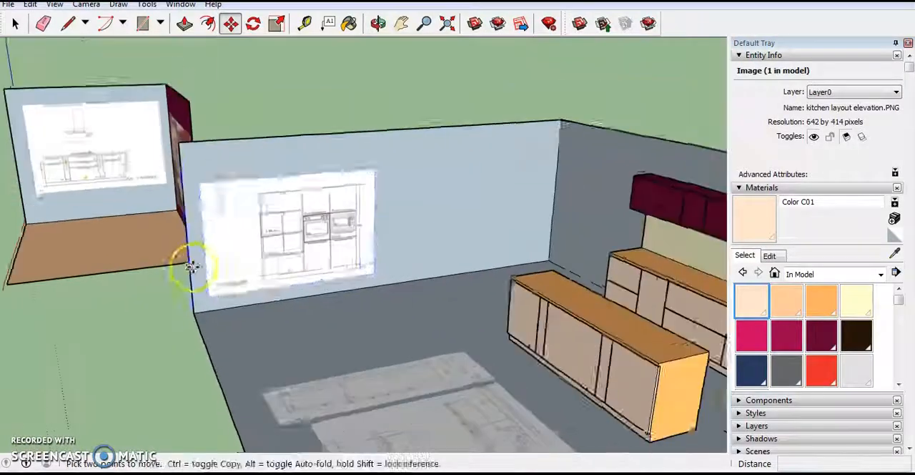
pyautogui.moveTo(192, 267); pyautogui.dragTo(328, 291, button='middle')
# - Examine the placement of the centred hob island and the sink unit in the room from several sides and distances
pyautogui.scroll(-3, 167, 312)
pyautogui.scroll(4, 444, 344)
pyautogui.moveTo(400, 334); pyautogui.dragTo(576, 382, button='middle')
pyautogui.scroll(5, 464, 216)
pyautogui.moveTo(446, 253); pyautogui.dragTo(493, 270, button='middle')
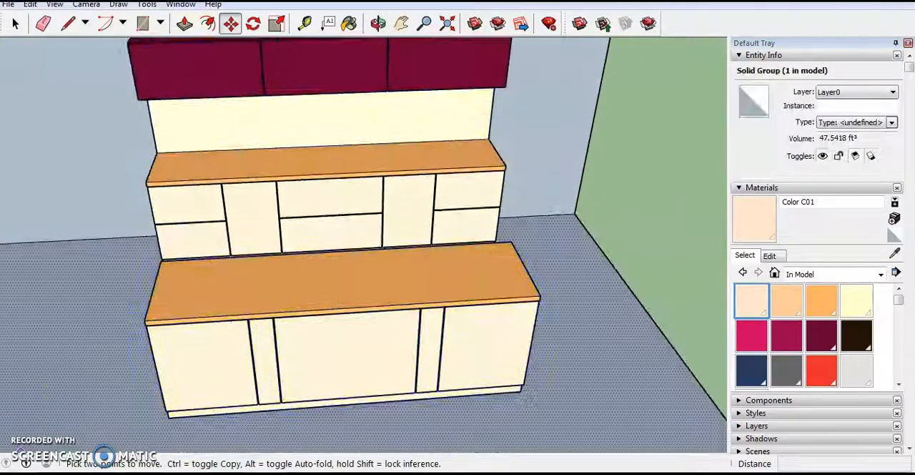
pyautogui.scroll(-5, 194, 436)
pyautogui.moveTo(423, 216); pyautogui.dragTo(446, 241, button='middle')
pyautogui.scroll(-2, 382, 267)
pyautogui.moveTo(302, 303); pyautogui.dragTo(208, 287, button='middle')
pyautogui.moveTo(381, 304); pyautogui.dragTo(525, 315, button='middle')
pyautogui.scroll(4, 409, 276)
pyautogui.moveTo(408, 276); pyautogui.dragTo(266, 350, button='middle')
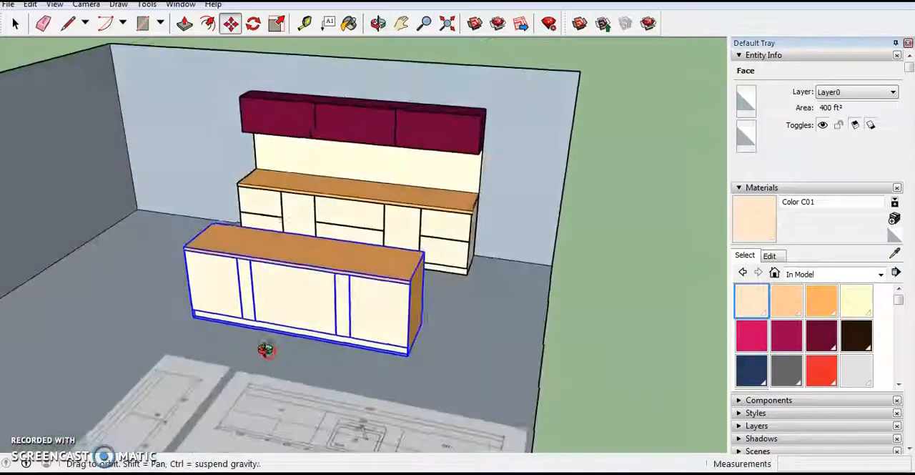
pyautogui.moveTo(284, 307); pyautogui.dragTo(407, 282, button='middle')
pyautogui.scroll(-3, 340, 349)
pyautogui.moveTo(341, 350)
pyautogui.mouseDown(button='middle')
pyautogui.moveTo(265, 331)
pyautogui.moveTo(310, 306)
pyautogui.moveTo(439, 308)
pyautogui.moveTo(245, 327)
pyautogui.moveTo(412, 326)
pyautogui.moveTo(212, 351)
pyautogui.moveTo(374, 337)
pyautogui.moveTo(382, 246)
pyautogui.moveTo(341, 361)
pyautogui.moveTo(352, 387)
pyautogui.mouseUp(button='middle')
pyautogui.scroll(3, 266, 311)
pyautogui.press('m')
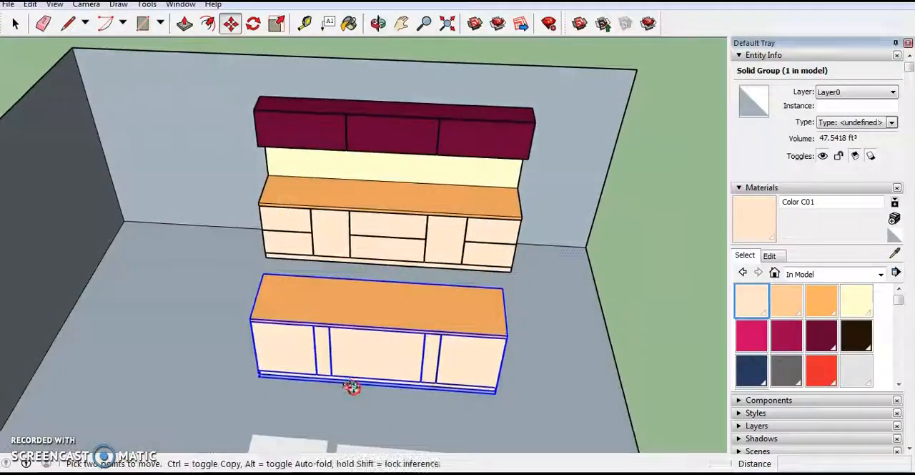
pyautogui.moveTo(420, 263)
pyautogui.mouseDown(button='middle')
pyautogui.moveTo(372, 307)
pyautogui.moveTo(402, 265)
pyautogui.moveTo(411, 221)
pyautogui.moveTo(313, 323)
pyautogui.moveTo(133, 263)
pyautogui.mouseUp(button='middle')
pyautogui.moveTo(186, 289)
pyautogui.mouseDown(button='middle')
pyautogui.moveTo(466, 321)
pyautogui.moveTo(384, 293)
pyautogui.moveTo(474, 284)
pyautogui.mouseUp(button='middle')
pyautogui.scroll(6, 398, 272)
pyautogui.moveTo(404, 290); pyautogui.dragTo(343, 298, button='middle')
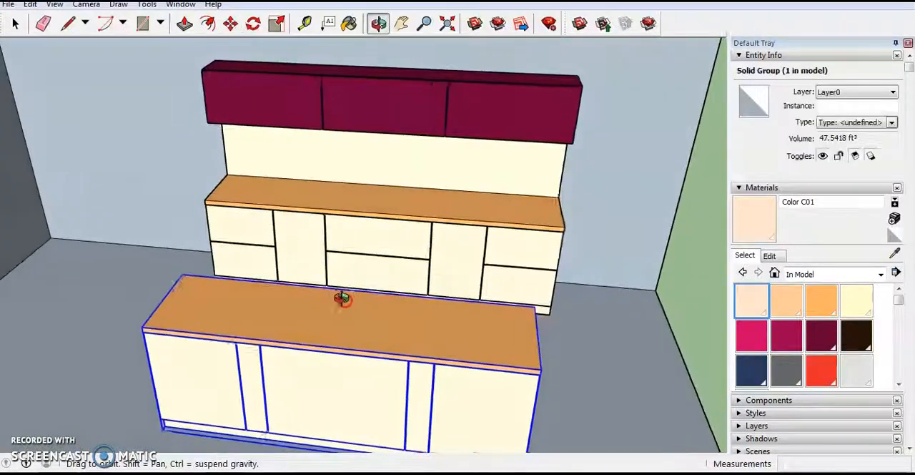
pyautogui.scroll(-1, 360, 293)
pyautogui.scroll(-3, 361, 293)
pyautogui.moveTo(449, 304)
pyautogui.mouseDown(button='middle')
pyautogui.moveTo(527, 267)
pyautogui.moveTo(455, 294)
pyautogui.mouseUp(button='middle')
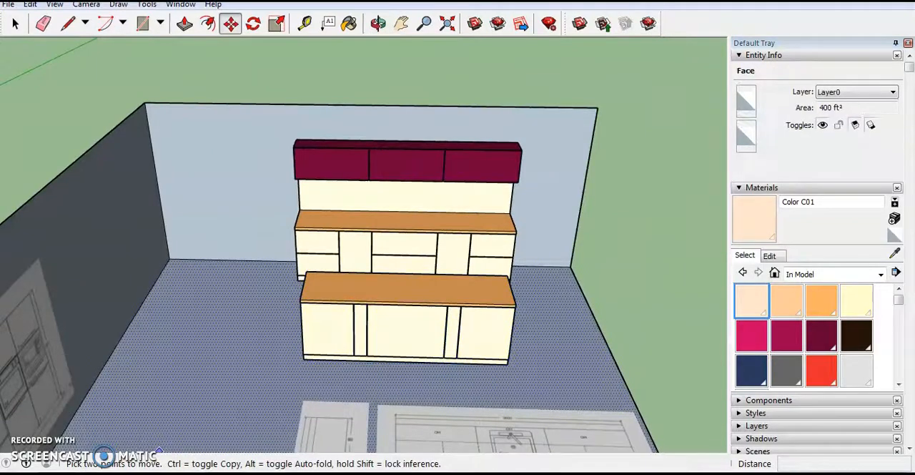
pyautogui.scroll(-1, 446, 311)
pyautogui.moveTo(447, 310); pyautogui.dragTo(277, 334, button='middle')
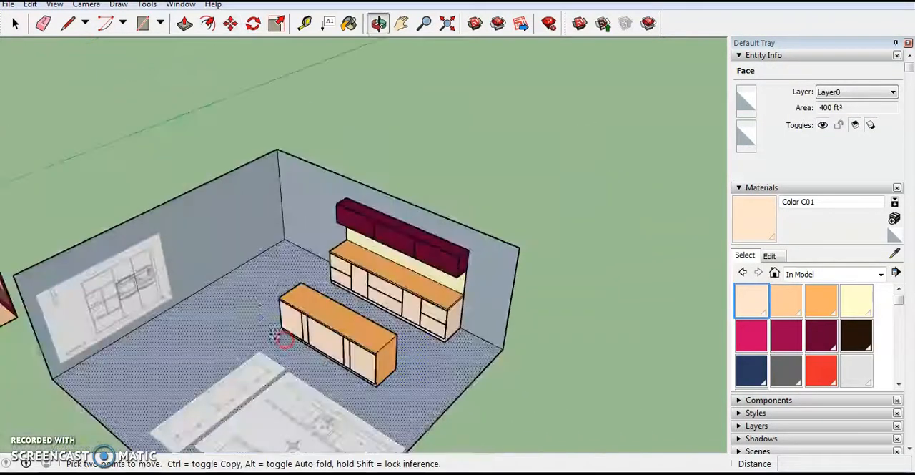
pyautogui.scroll(5, 236, 267)
pyautogui.moveTo(349, 318)
pyautogui.mouseDown(button='middle')
pyautogui.moveTo(368, 320)
pyautogui.moveTo(544, 250)
pyautogui.mouseUp(button='middle')
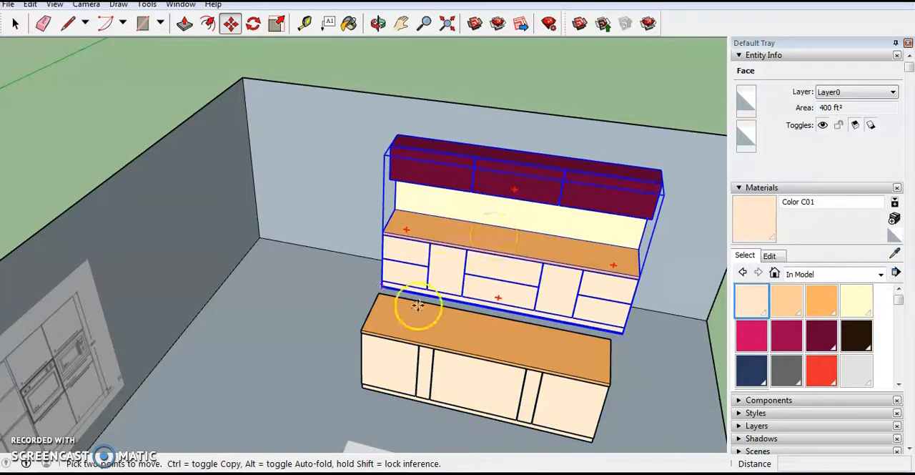
pyautogui.scroll(-3, 172, 304)
pyautogui.moveTo(306, 351); pyautogui.dragTo(387, 277, button='middle')
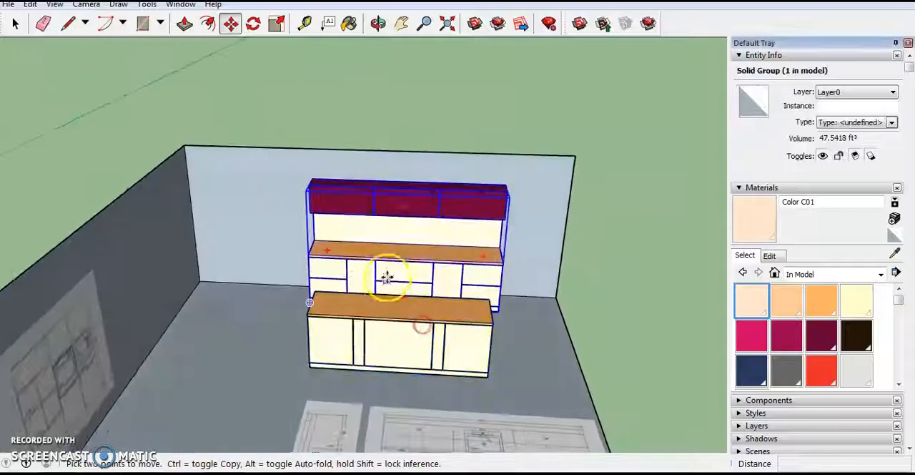
pyautogui.scroll(-2, 237, 430)
pyautogui.scroll(3, 253, 399)
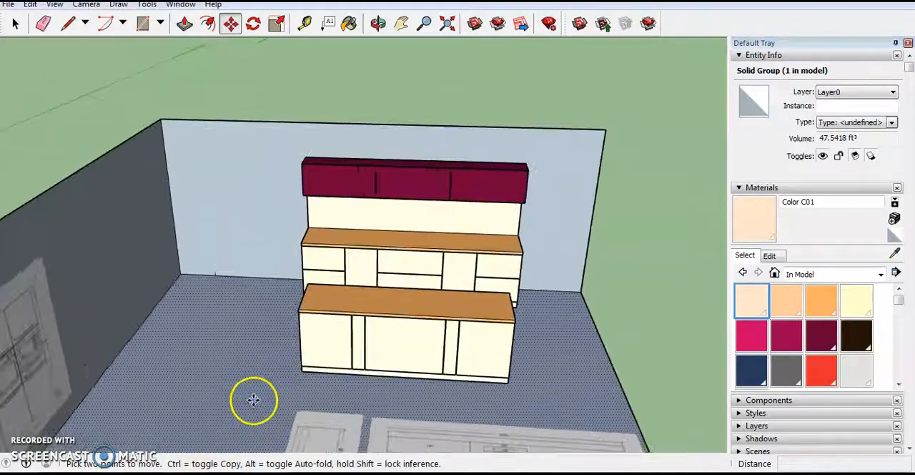
pyautogui.moveTo(145, 284)
pyautogui.mouseDown(button='middle')
pyautogui.moveTo(223, 268)
pyautogui.moveTo(158, 314)
pyautogui.mouseUp(button='middle')
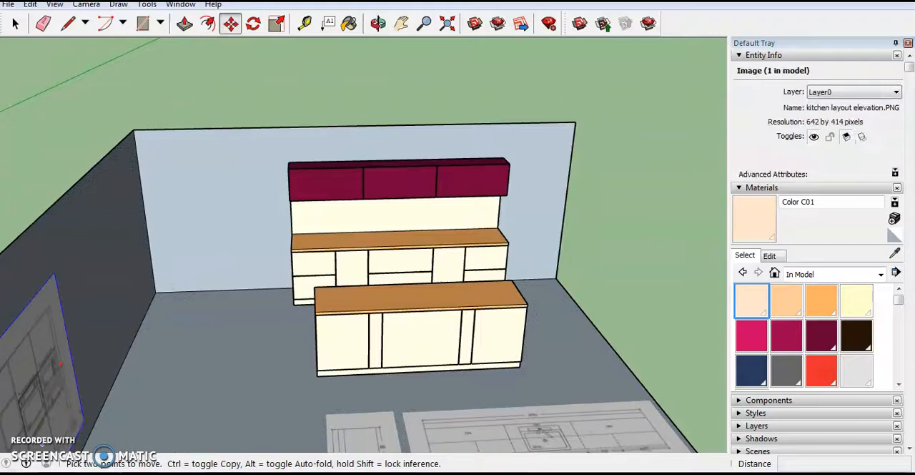